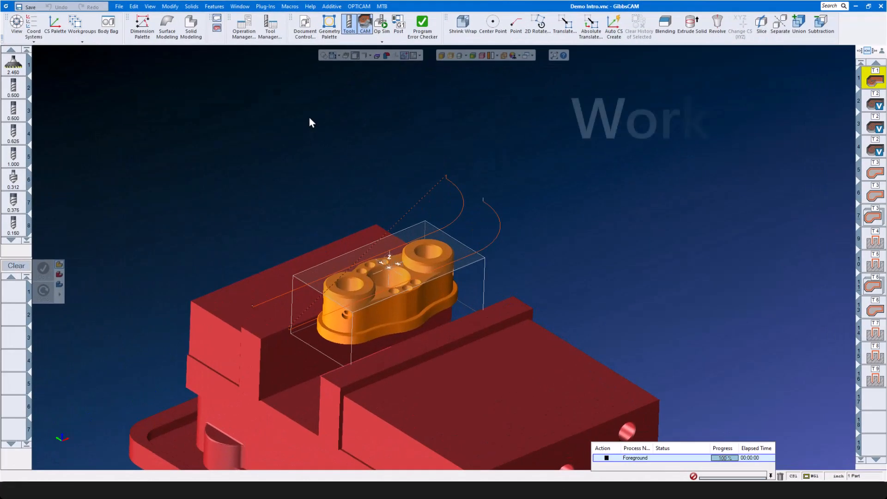
- Open and close the demo part's document settings and the geometry palette
click(305, 26)
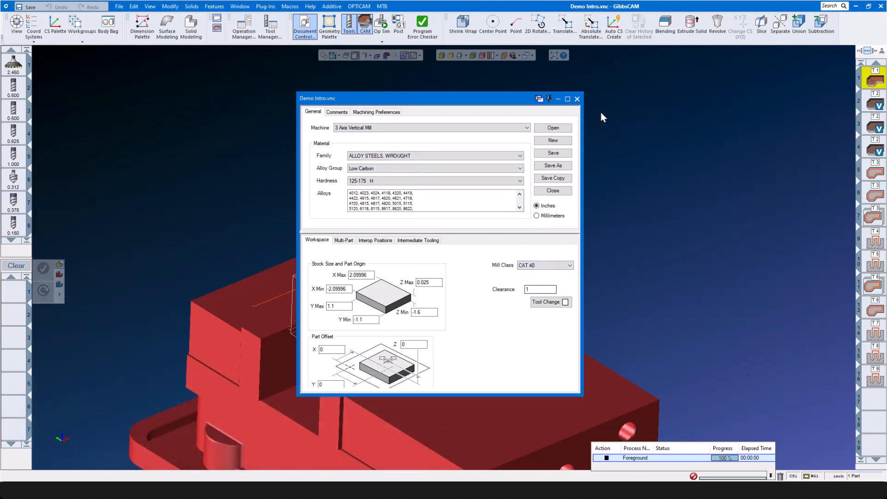
click(577, 98)
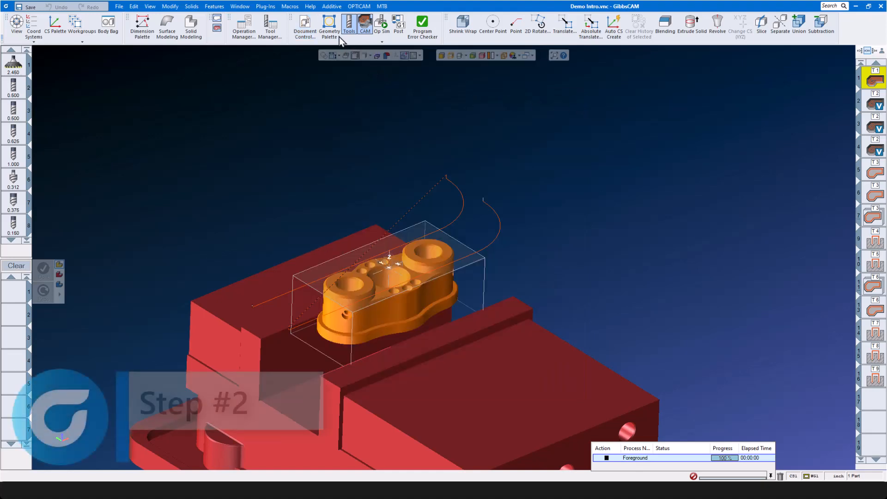
click(329, 28)
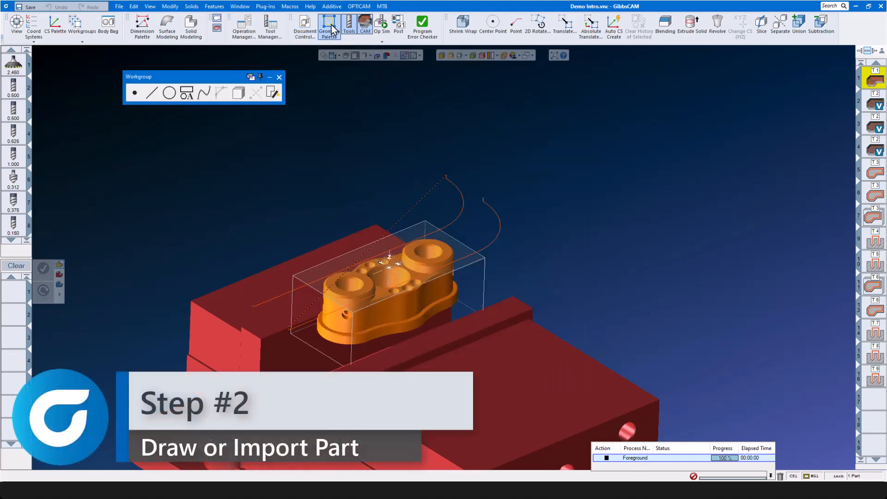
click(331, 29)
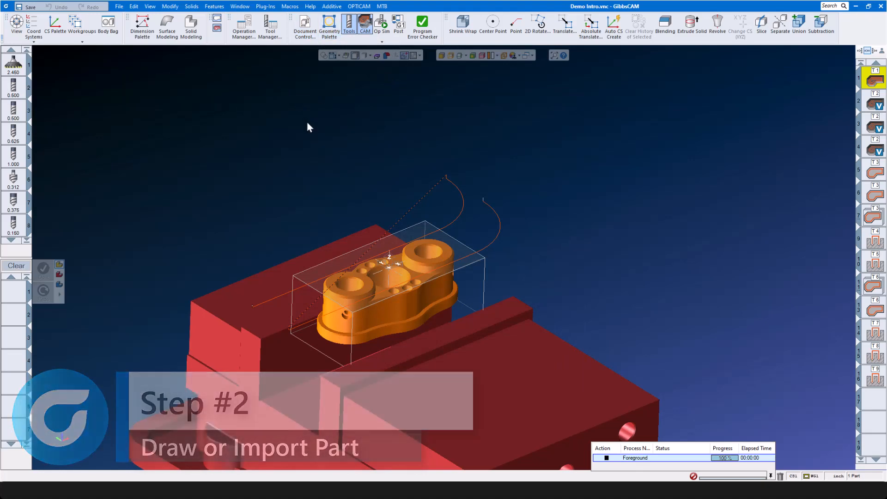
- Toggle the tool list and the machining operations panels off and back on
click(350, 27)
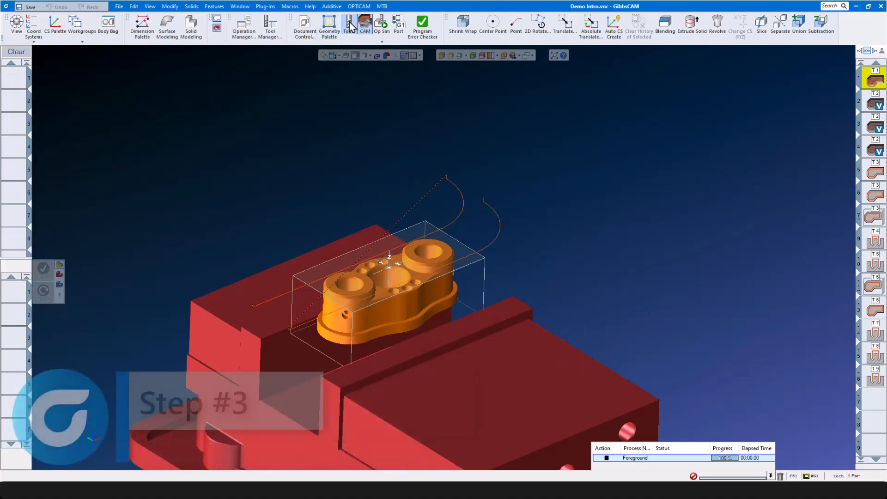
click(349, 27)
click(350, 23)
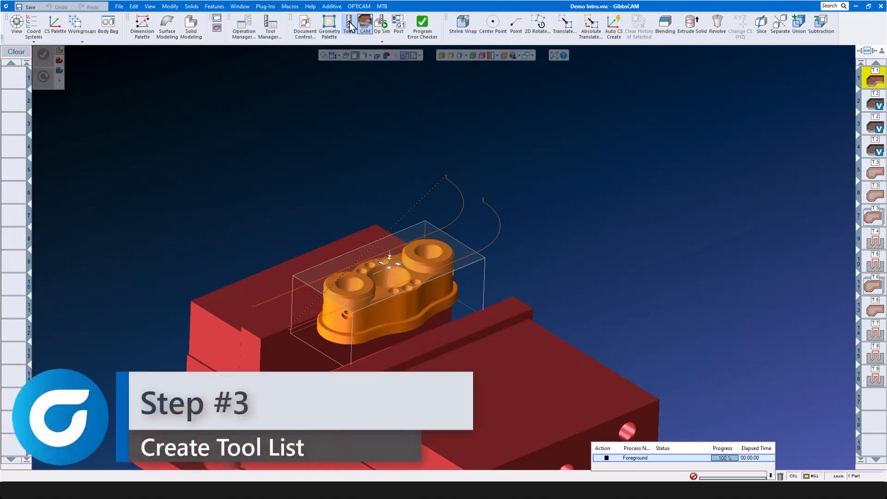
click(351, 24)
click(350, 23)
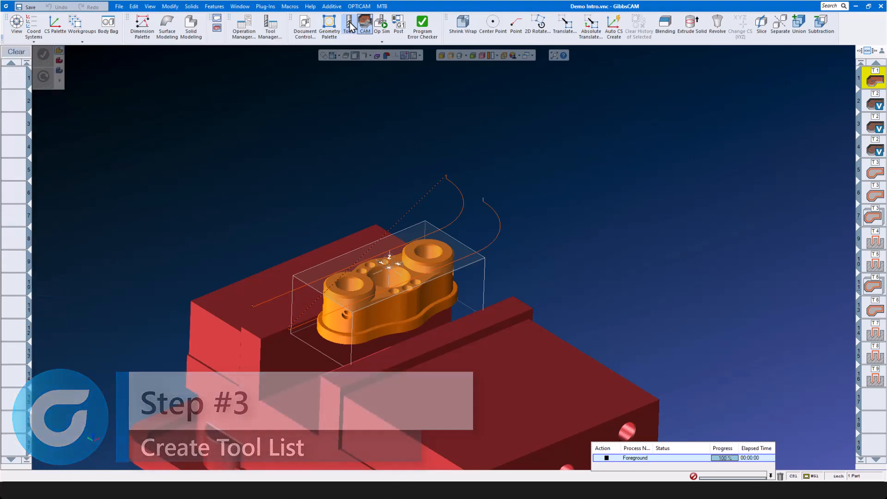
click(352, 27)
click(368, 27)
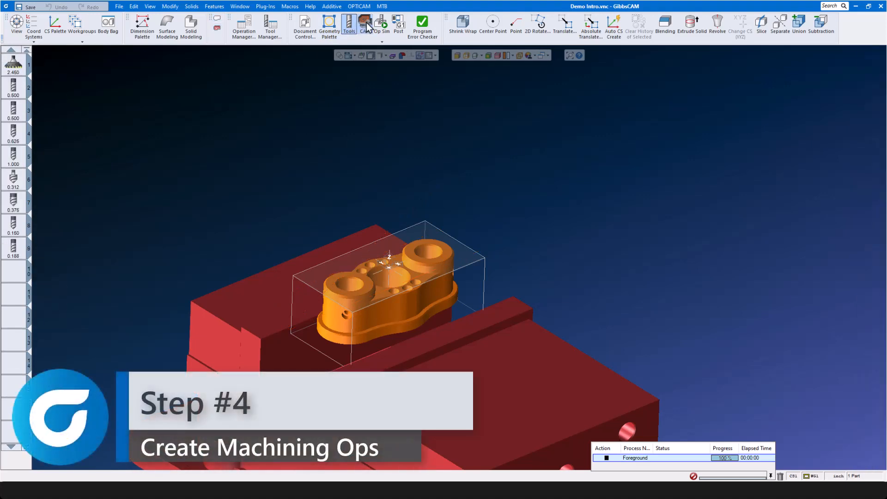
click(368, 26)
click(368, 26)
click(368, 27)
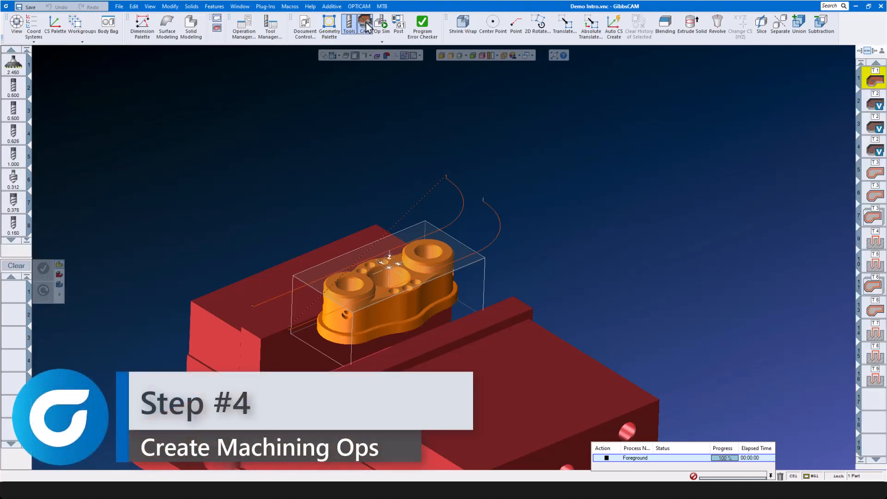
click(368, 27)
click(368, 27)
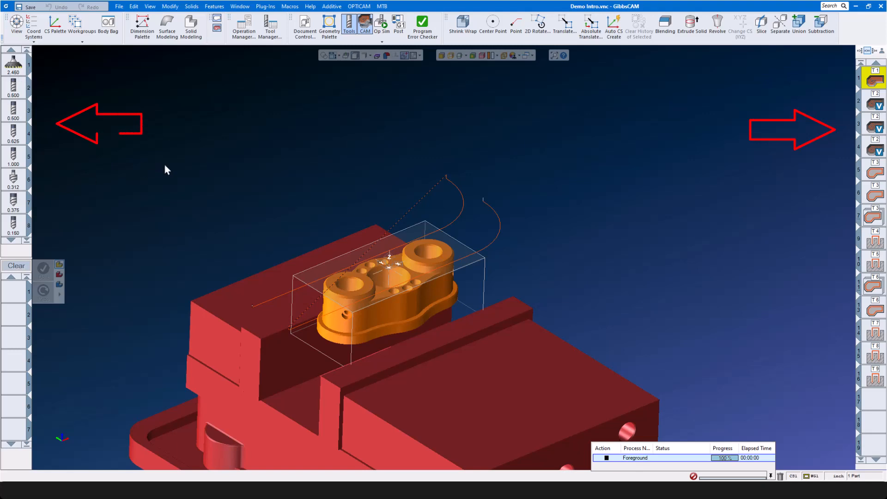
- Run the Op Sim cutting simulation, check the post processor settings, and close the rendering panel
click(382, 24)
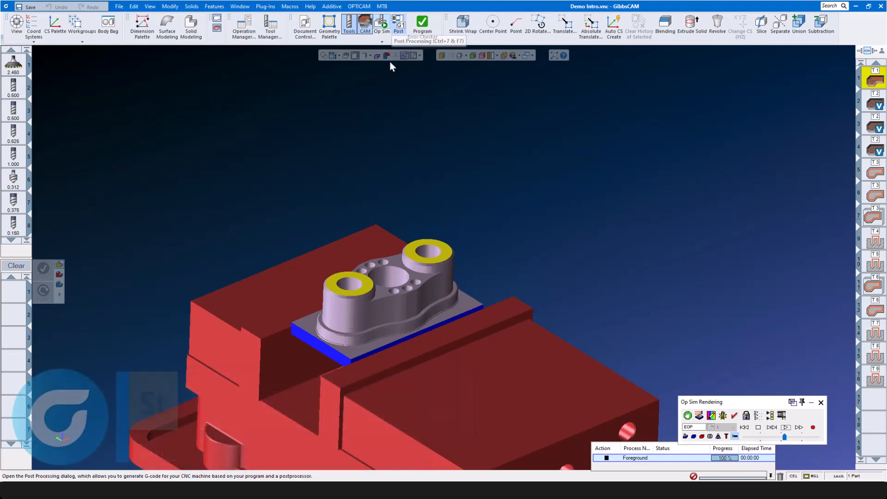
click(398, 25)
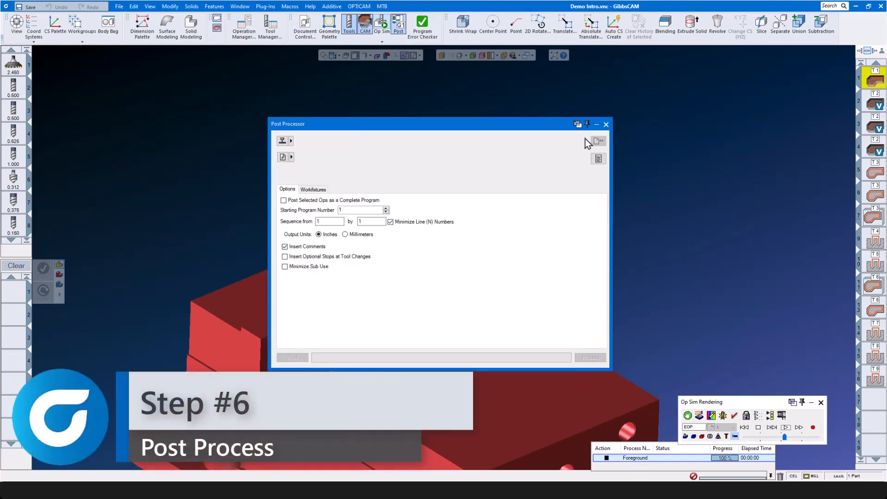
click(606, 125)
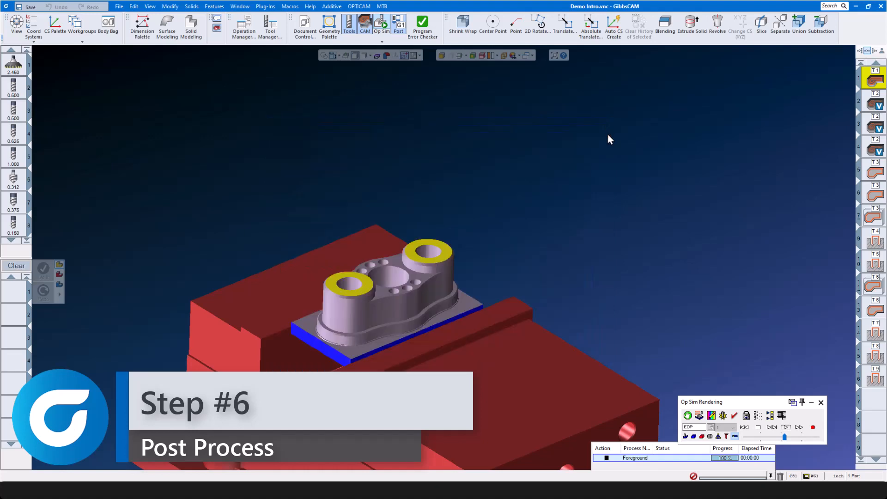
click(820, 403)
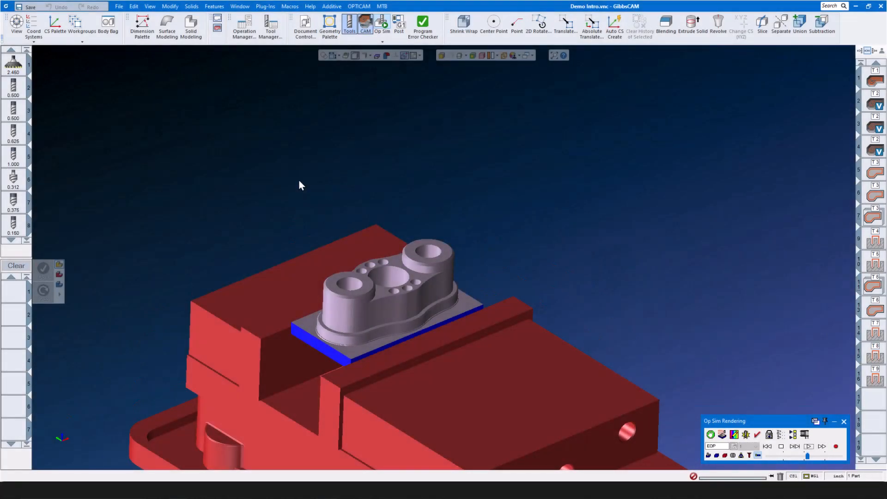
click(119, 6)
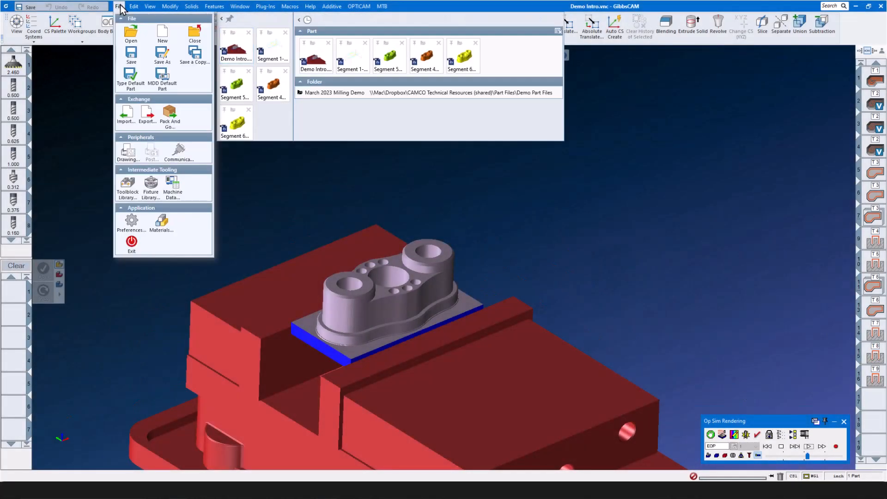
- Open the recent Segment 1-2-3 part without saving the demo, then switch to the flange drawing
click(272, 45)
click(439, 255)
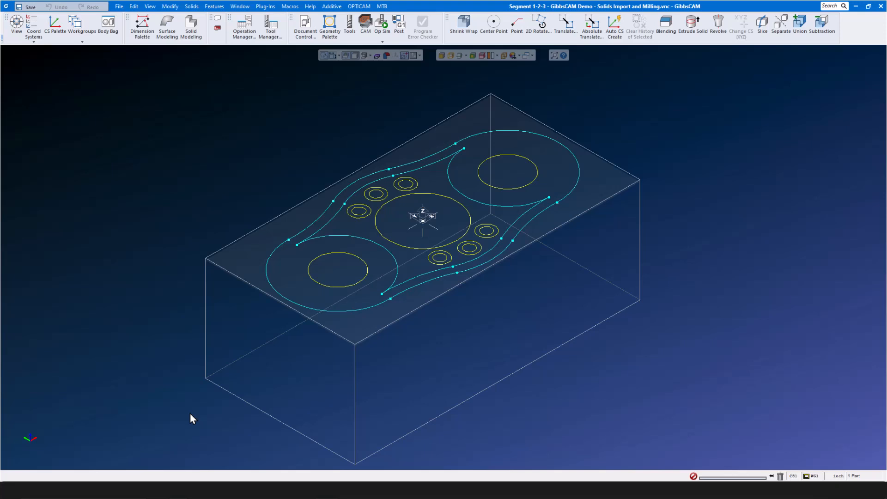
key(alt+Tab)
- Extrude the outer flange outline into a base plate from Z -1 to -1.25
click(692, 26)
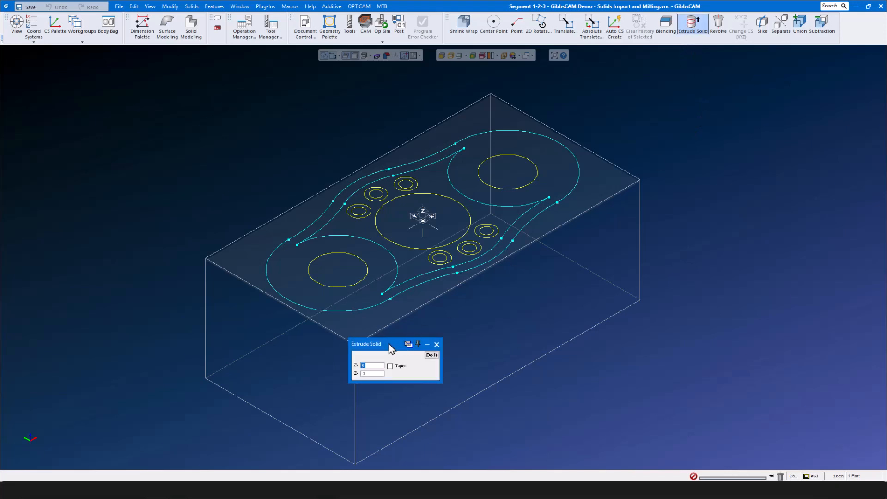
drag(389, 344, 687, 173)
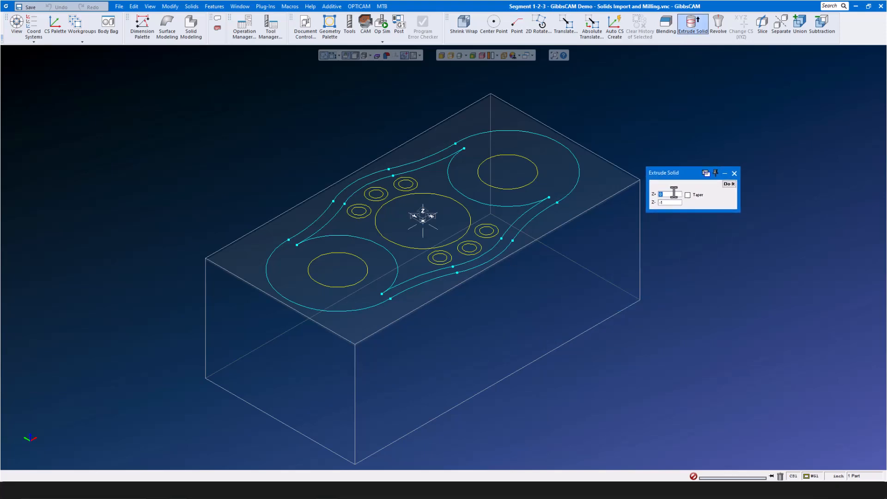
click(571, 192)
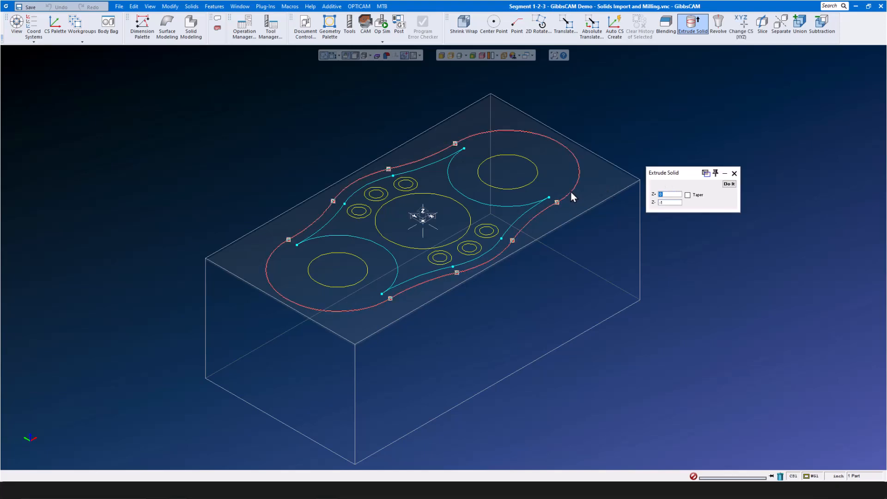
click(675, 195)
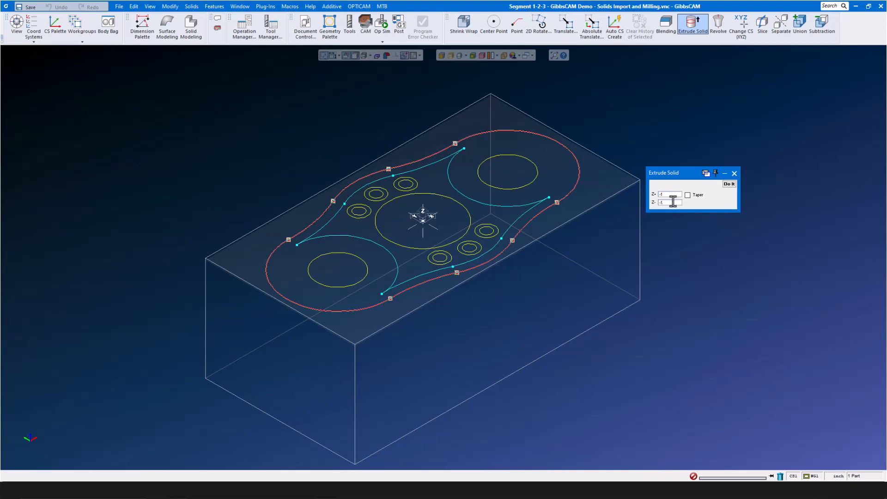
click(728, 183)
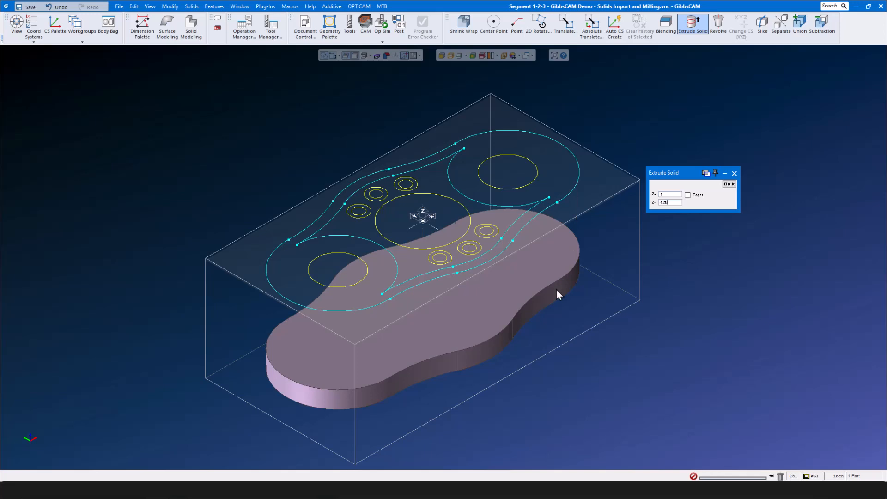
- Chain-select the inner flange contour, flipping two arcs to their complementary halves
click(497, 206)
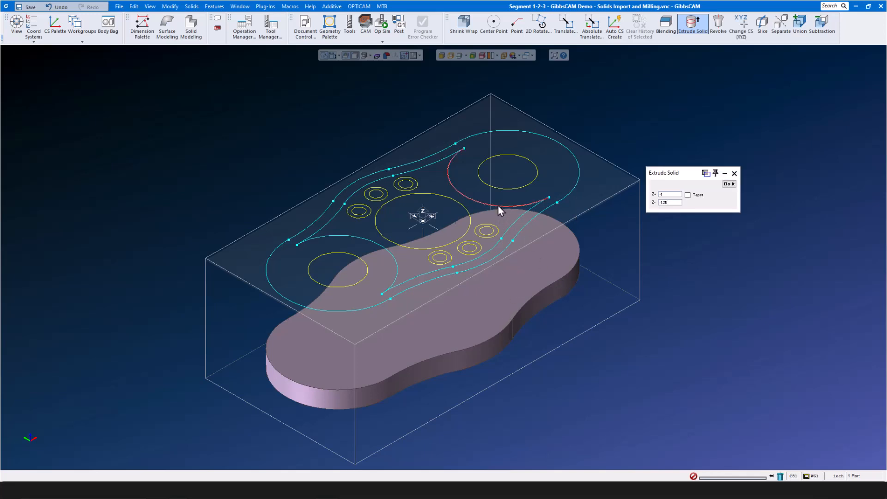
click(498, 206)
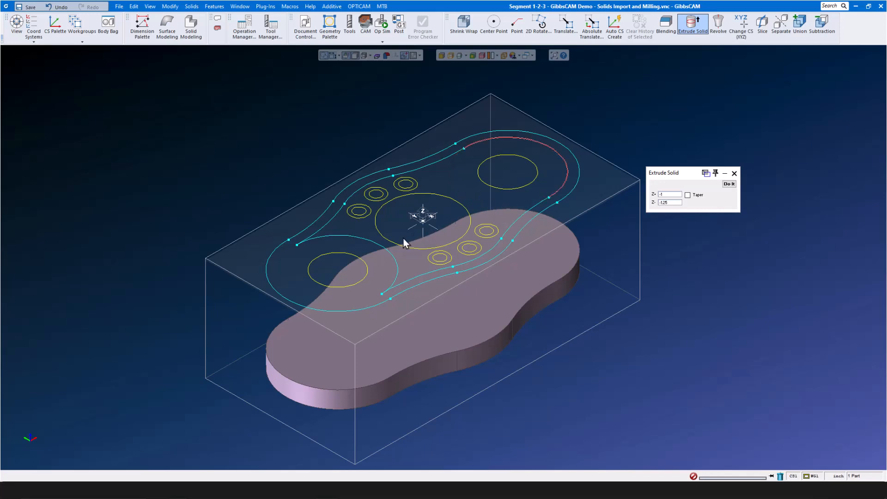
click(391, 252)
click(391, 252)
click(453, 154)
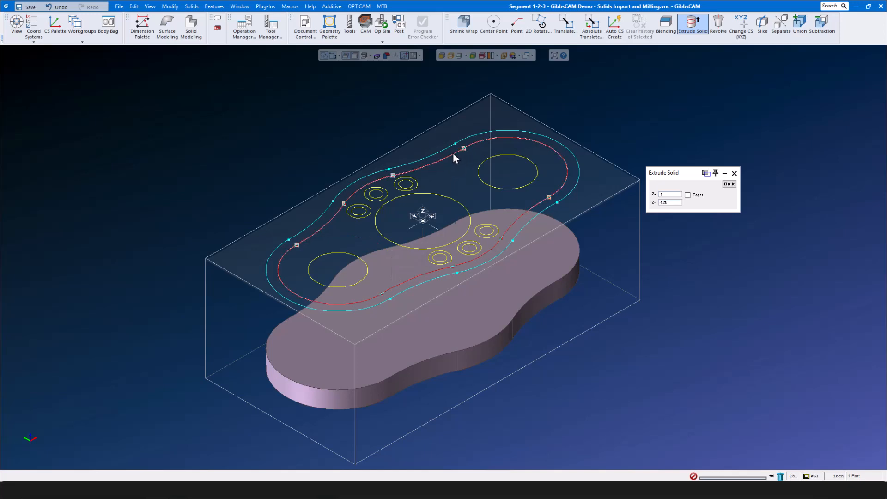
- Extrude the chained inner contour into a raised body using an extrusion value of -1
click(668, 194)
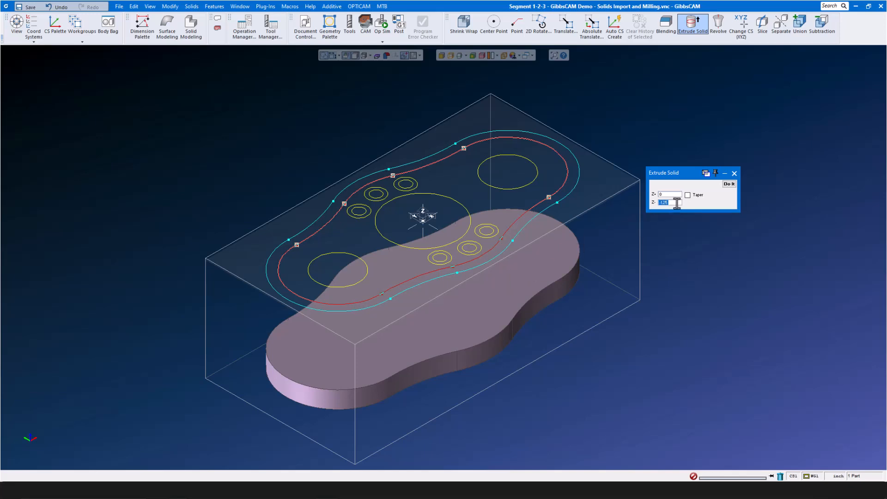
text(-1)
click(728, 184)
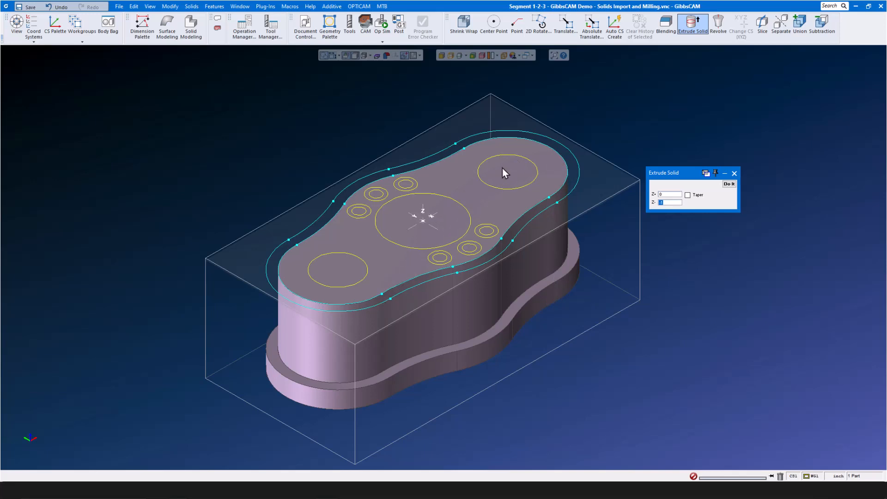
- Chain the top-face loop and extrude it 0.1 above and -0.25 below the plane
click(566, 159)
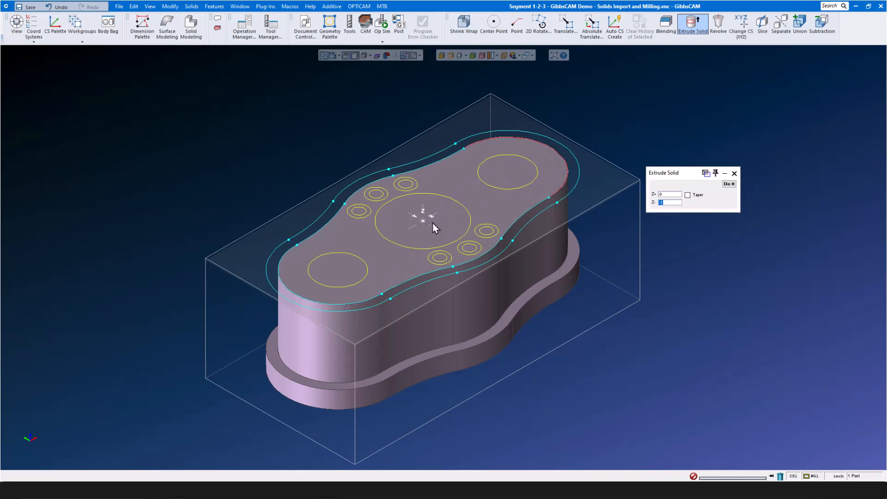
shift+click(341, 305)
key(ctrl+t)
shift+click(418, 276)
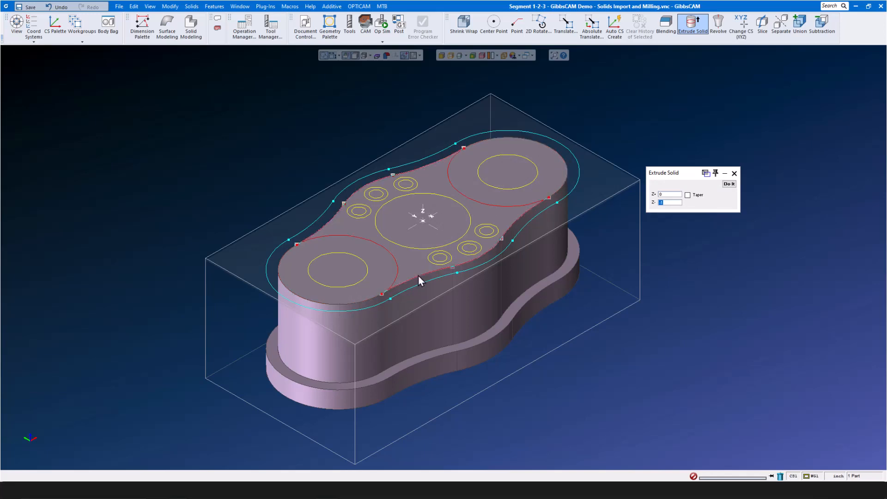
click(674, 203)
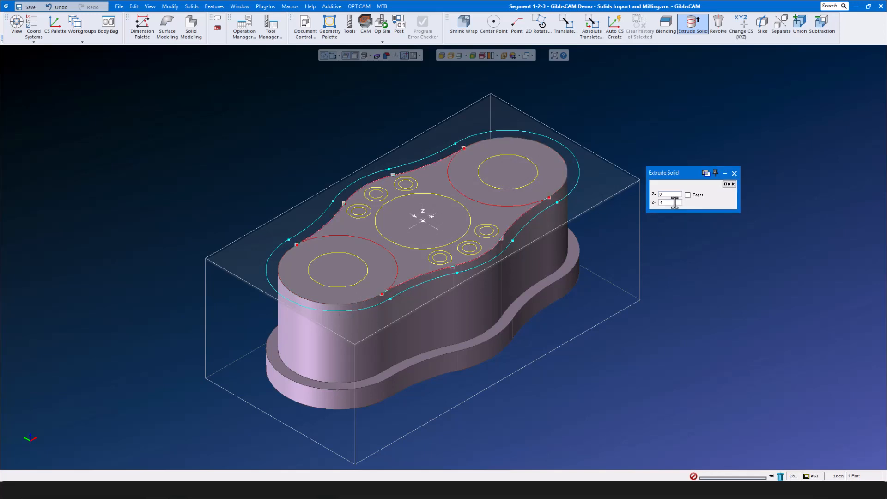
text(-0)
text(.25)
click(670, 195)
text(.1)
click(728, 183)
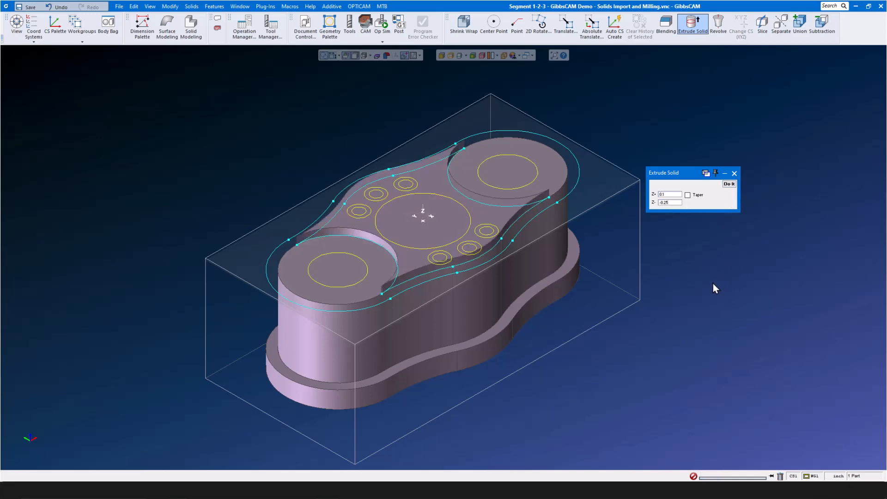
- Subtract the raised boss body from the other extruded body
click(445, 311)
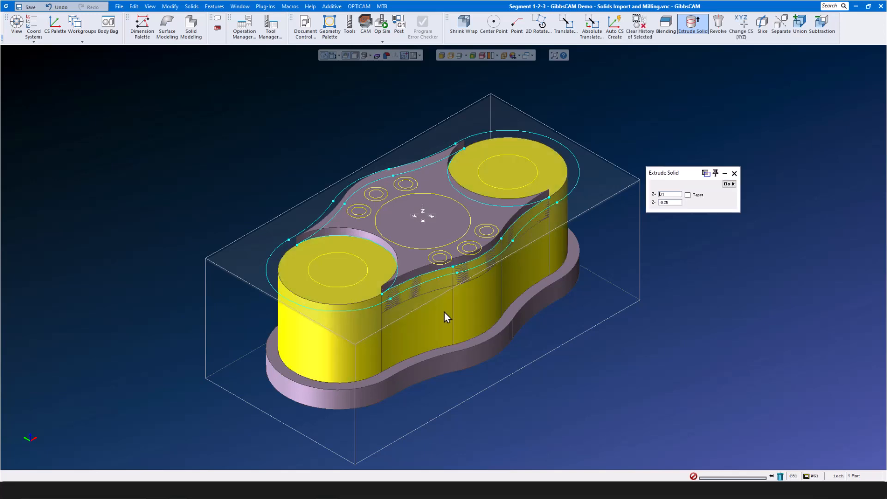
right_click(415, 257)
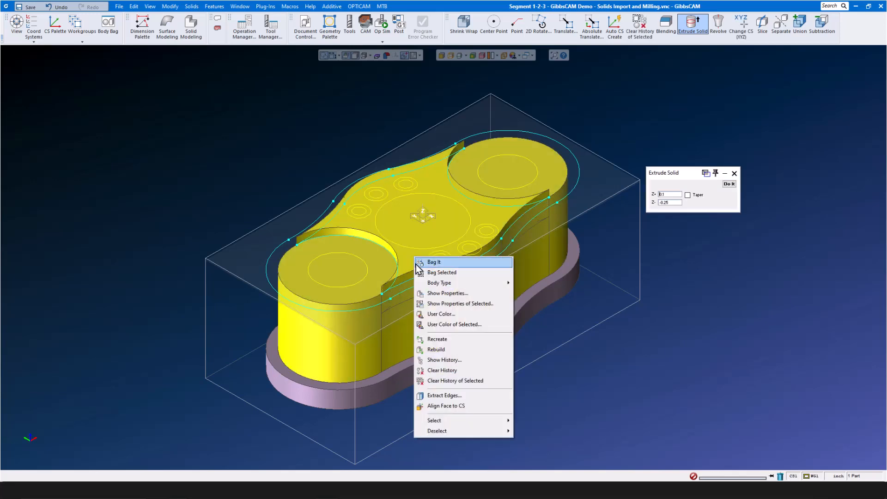
click(824, 29)
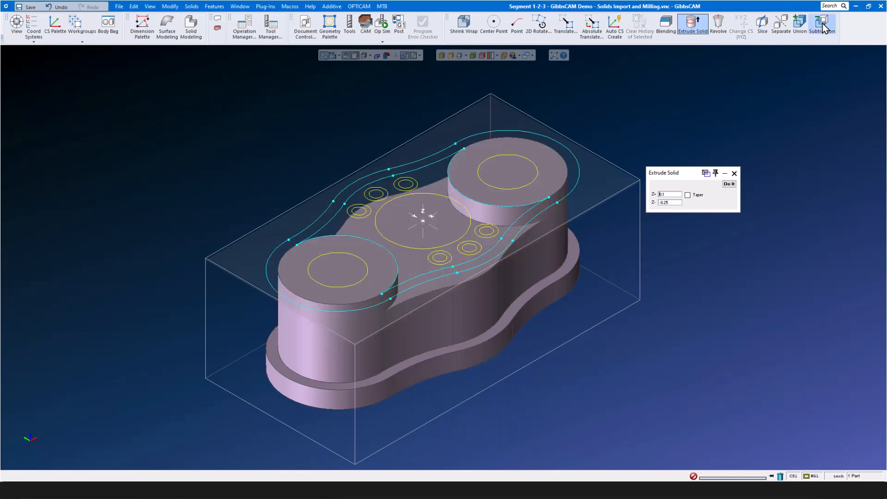
- Union the remaining bodies into one flange solid and set the extrude depth below to -3
click(531, 267)
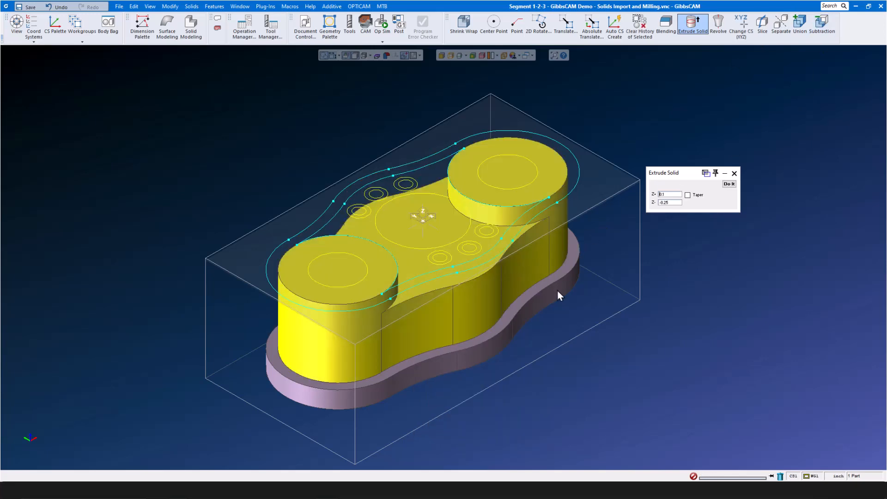
right_click(554, 292)
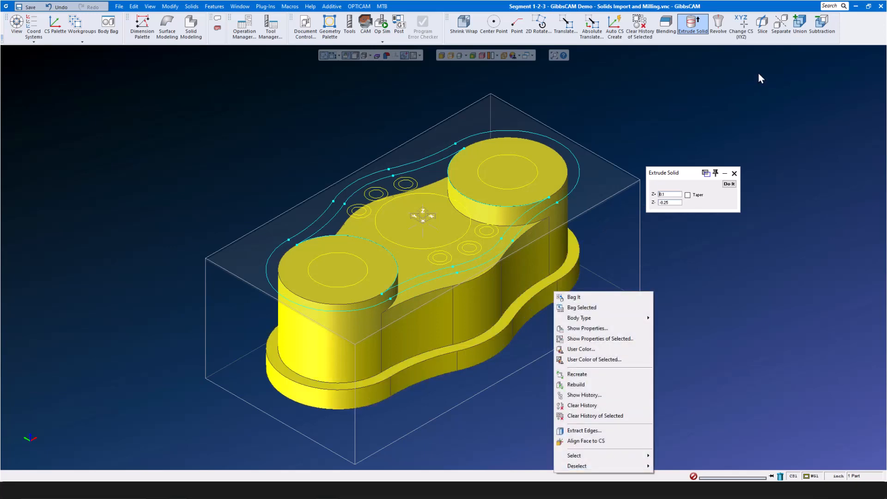
click(800, 23)
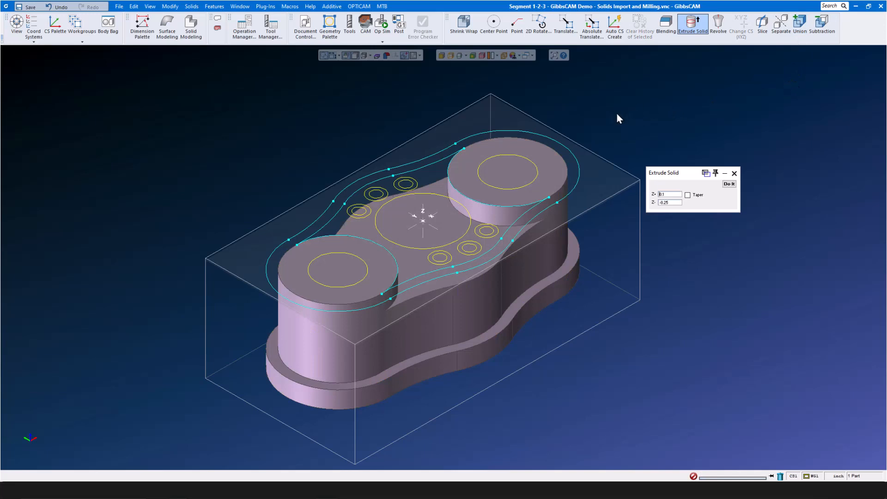
double_click(671, 203)
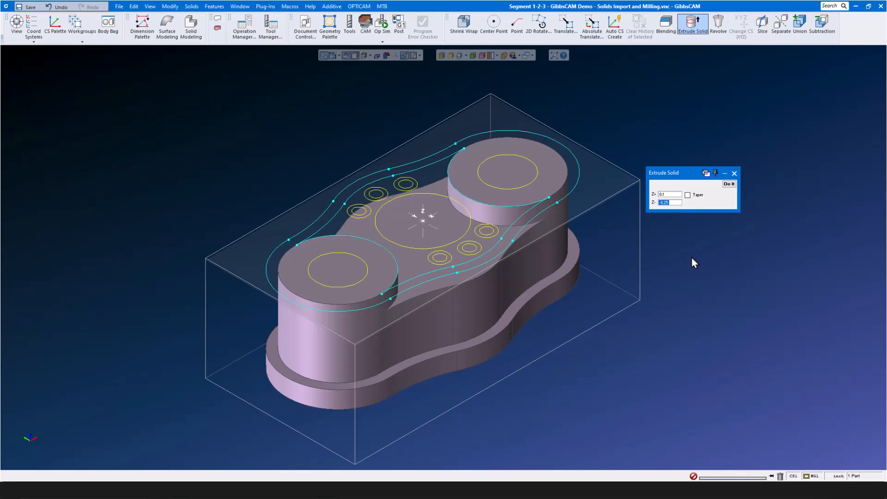
text(-3)
- Extrude the boss, central bore and bolt hole circles to Z -3 and subtract them from the flange
scroll(351, 252, up, 2)
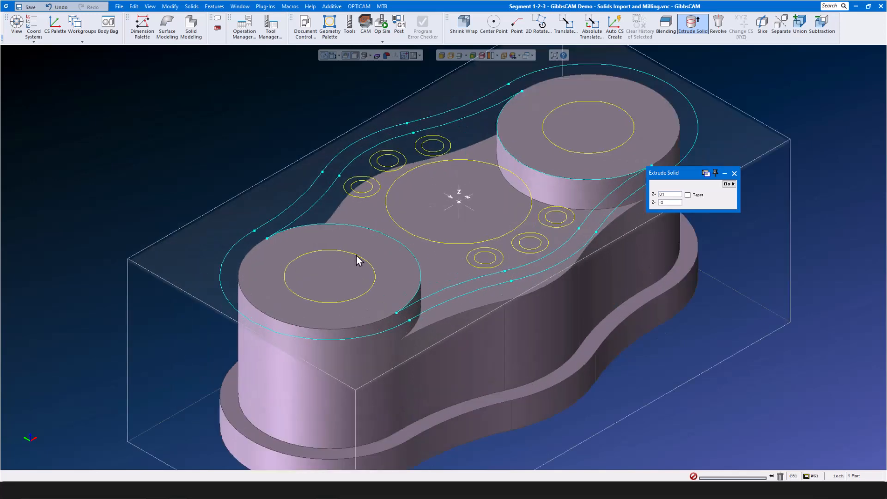
click(356, 256)
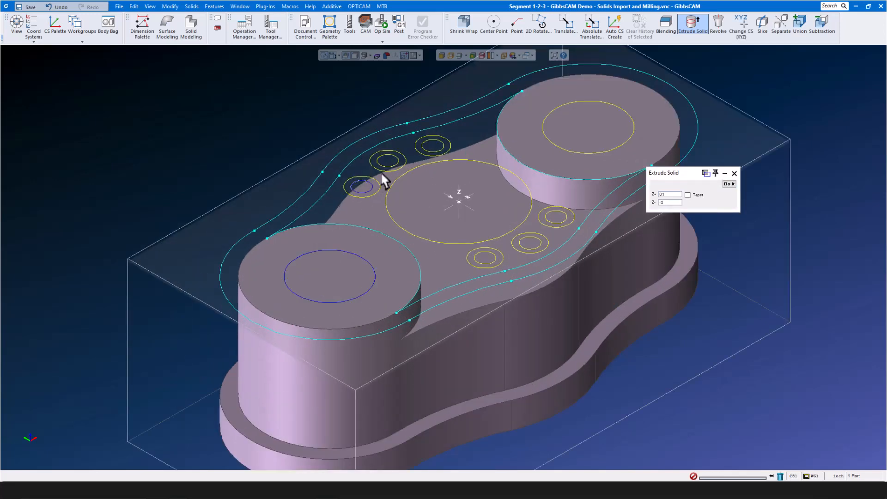
shift+click(432, 152)
shift+click(525, 184)
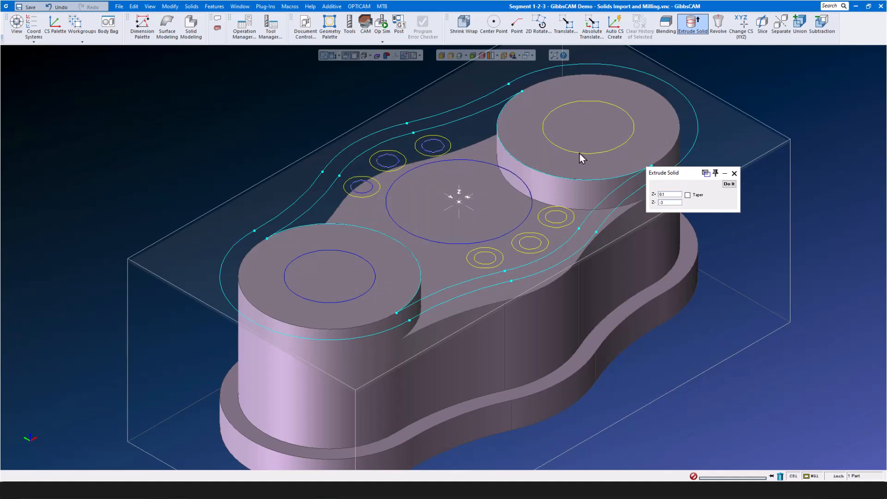
shift+click(579, 154)
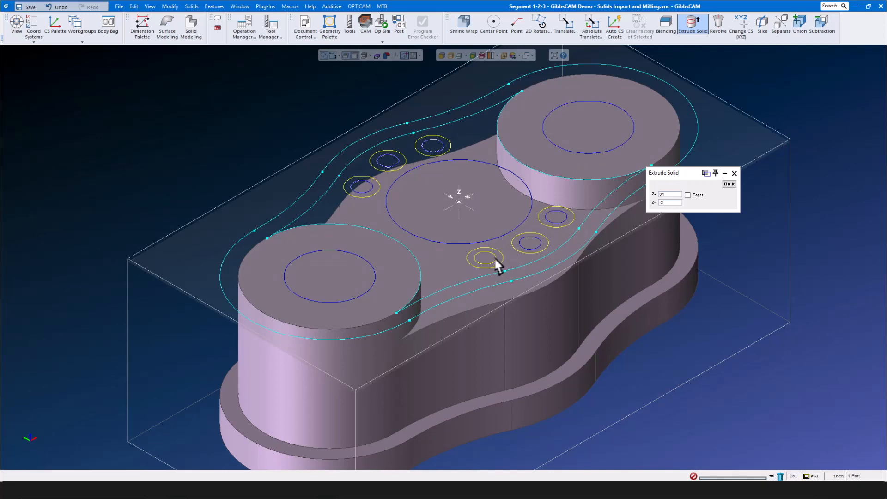
click(729, 184)
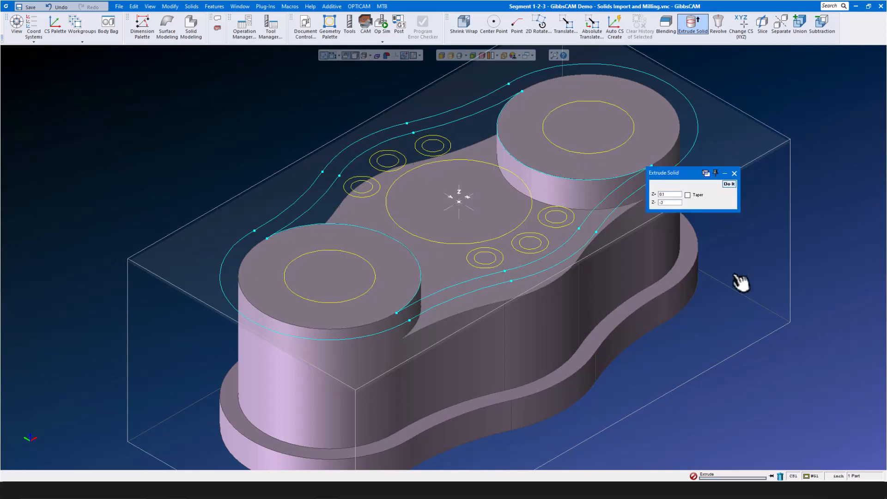
scroll(417, 214, down, 2)
scroll(417, 214, down, 2)
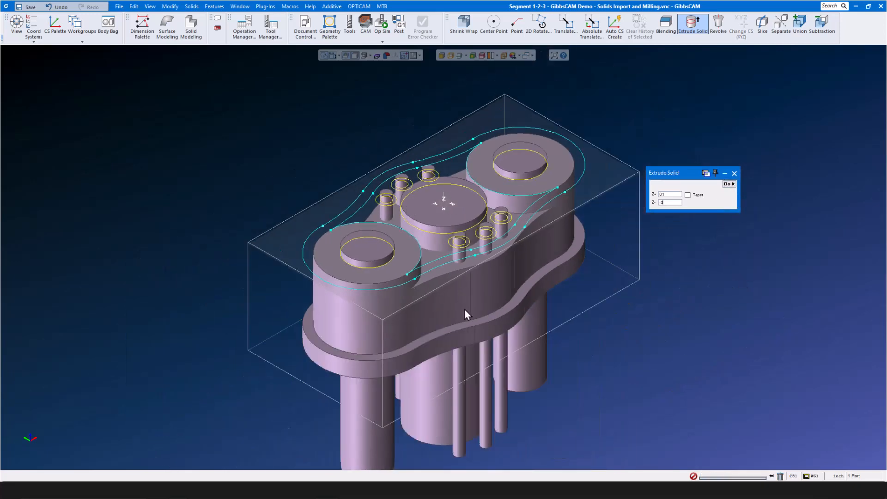
click(461, 305)
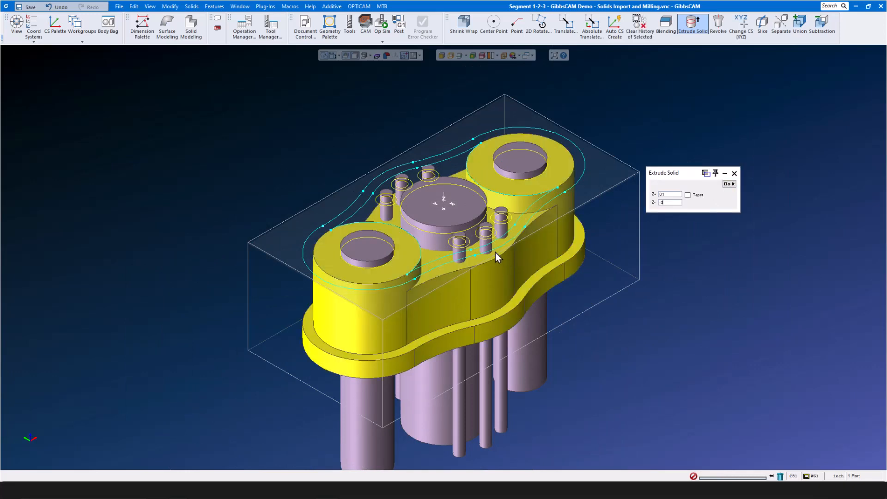
right_click(459, 213)
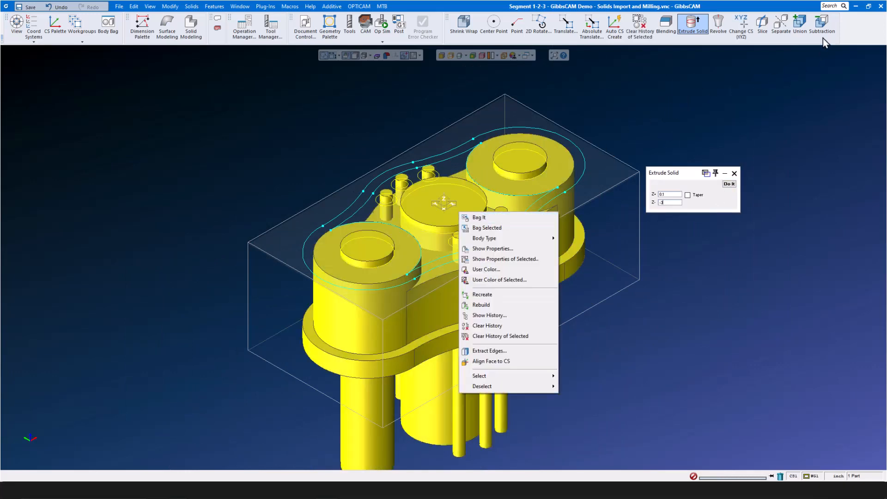
click(823, 25)
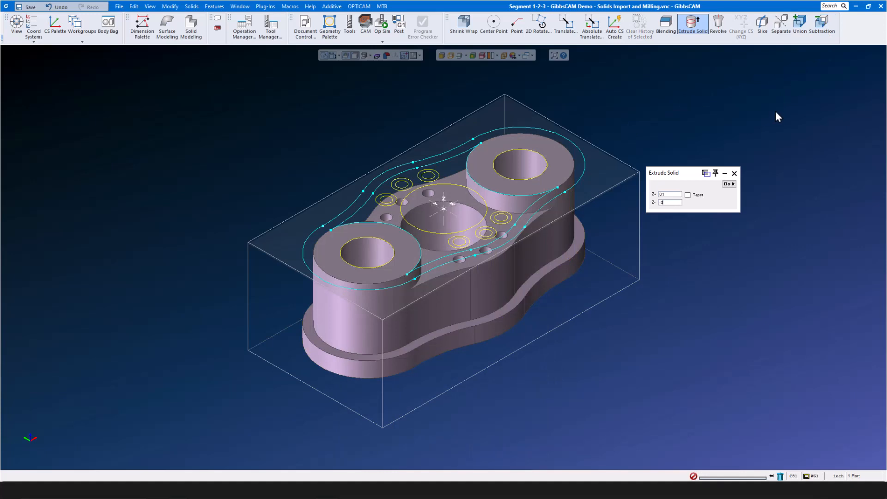
- Extrude the counterbore circles into short cylinders from Z 0 to -0.41
scroll(505, 225, up, 4)
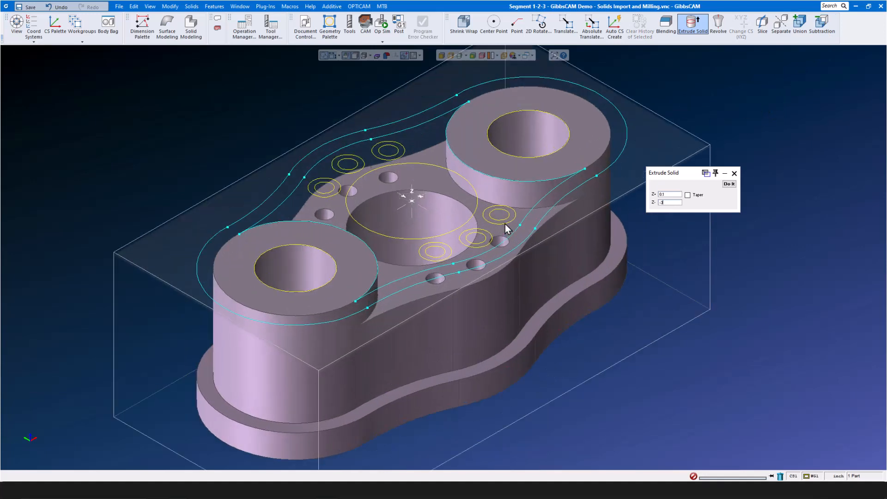
click(502, 227)
shift+click(450, 259)
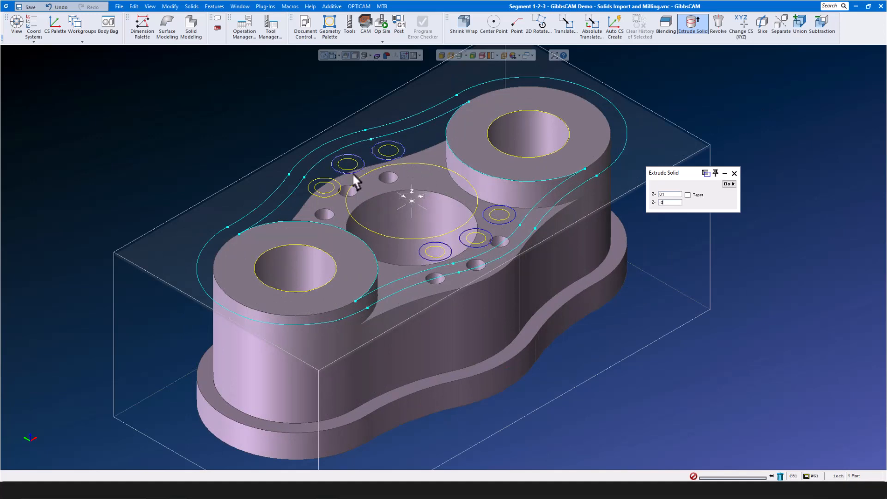
double_click(667, 195)
text(0)
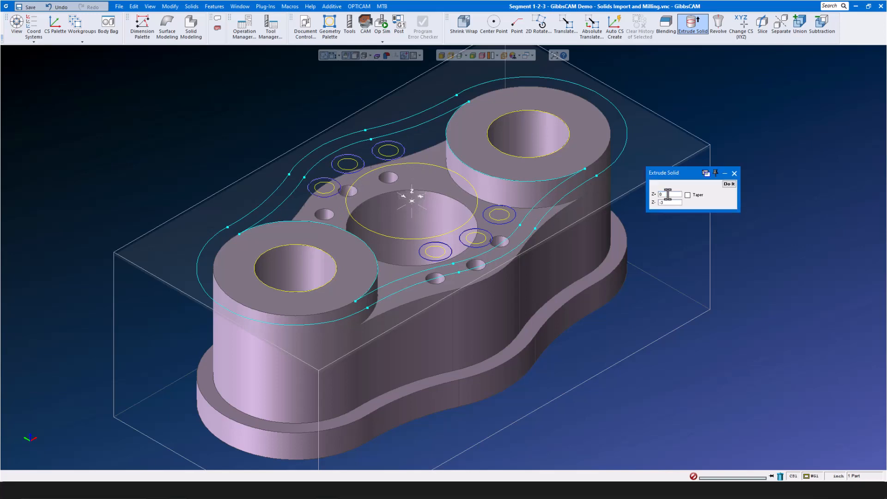
double_click(670, 203)
text(-)
key(Tab)
click(729, 184)
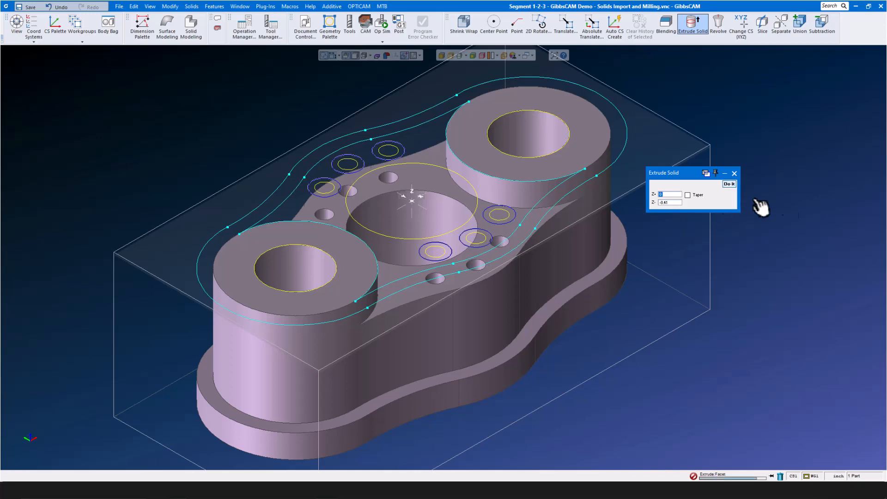
- Subtract the short cylinders from the flange to form counterbores, then close the extrude settings
click(520, 292)
scroll(450, 218, up, 3)
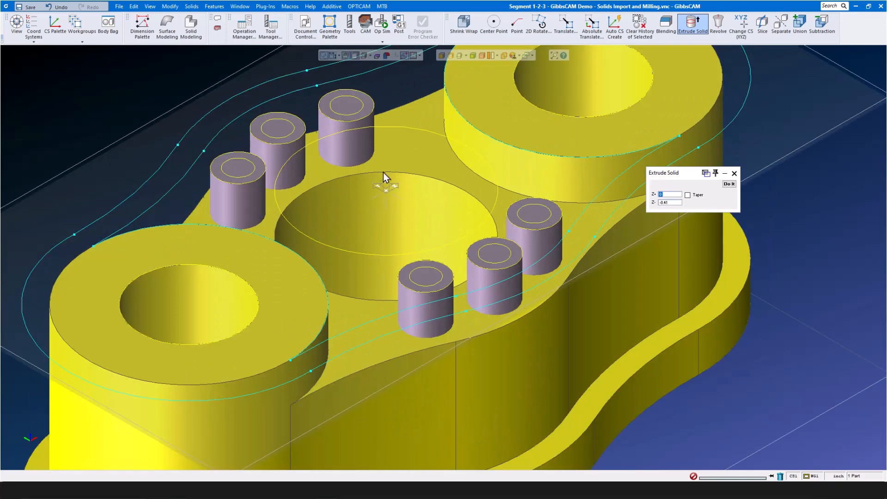
right_click(359, 145)
click(825, 28)
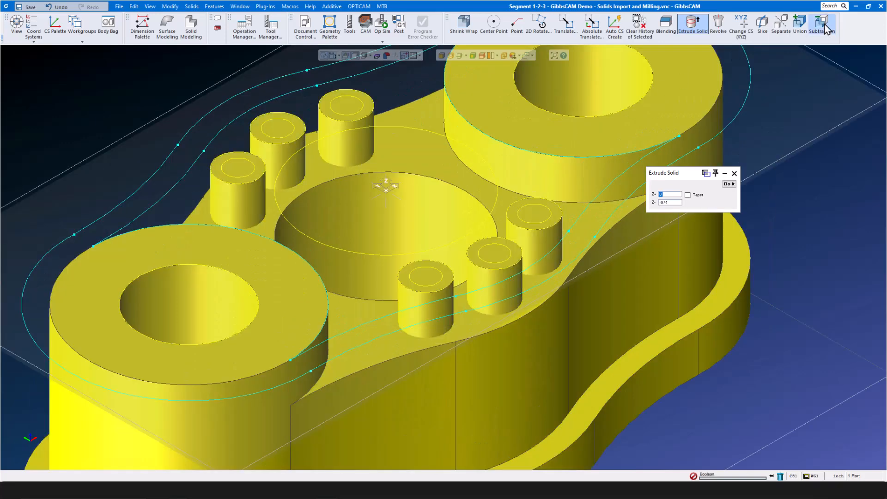
scroll(798, 268, down, 3)
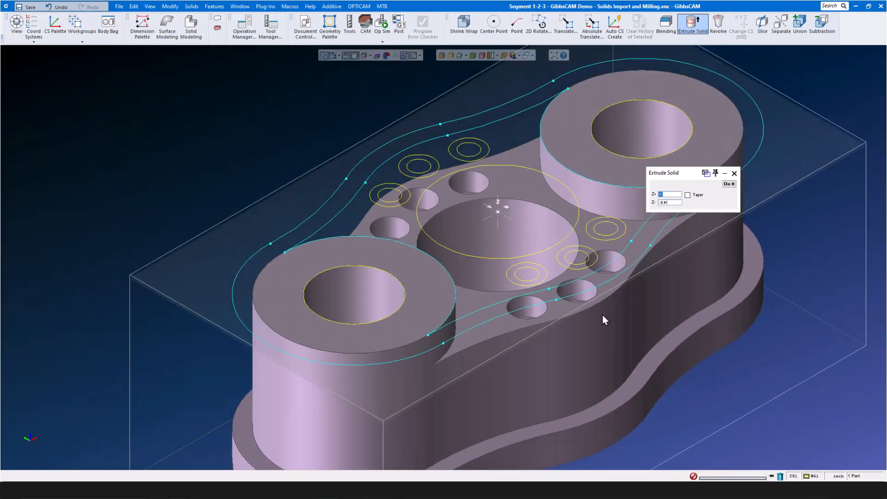
scroll(277, 313, down, 2)
scroll(510, 345, down, 1)
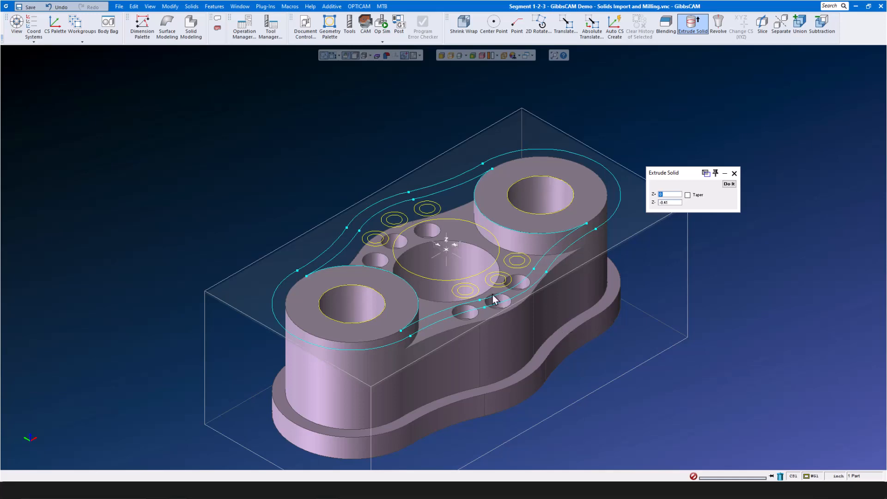
click(734, 173)
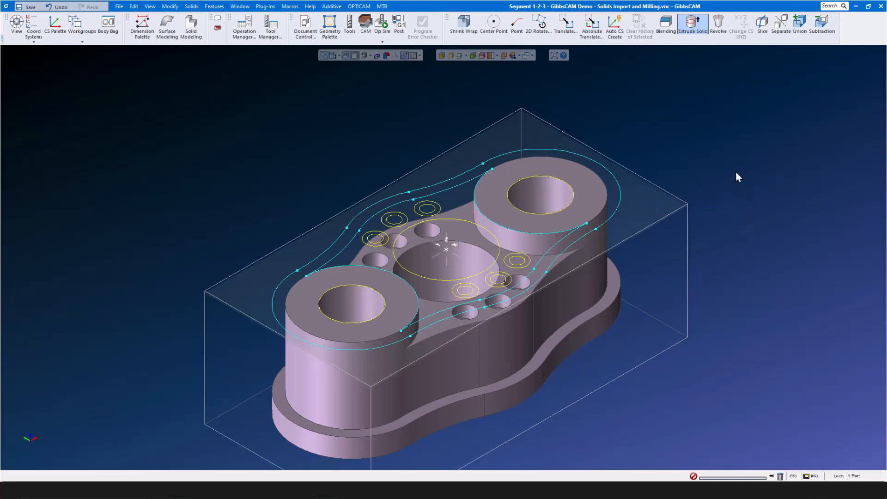
- Hide the sketch curves, show hidden edges, and select the top outer edges of both bosses
click(323, 56)
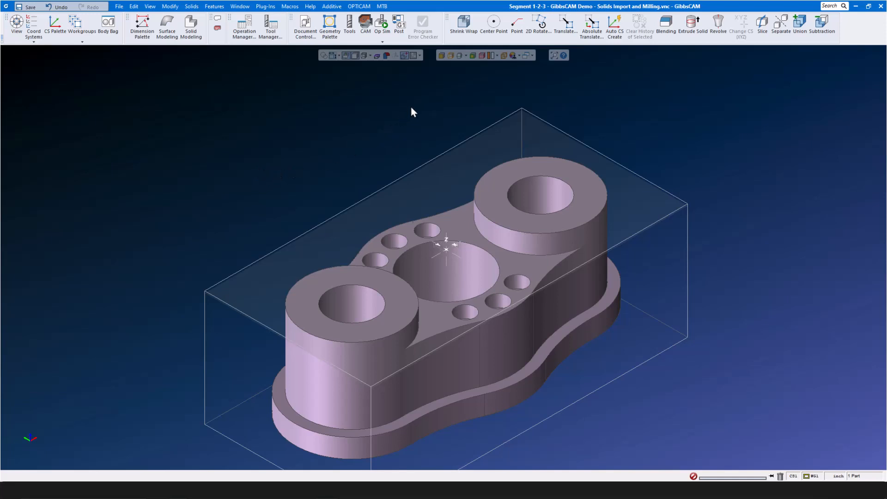
click(451, 55)
click(501, 207)
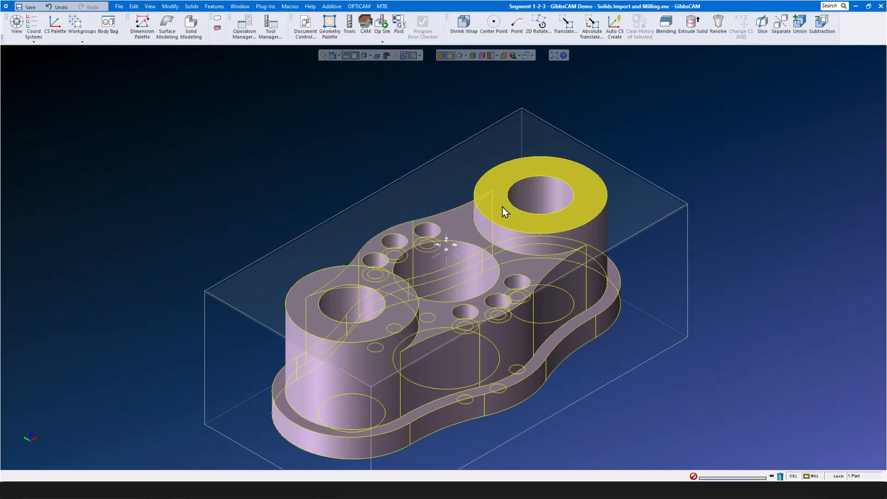
click(461, 207)
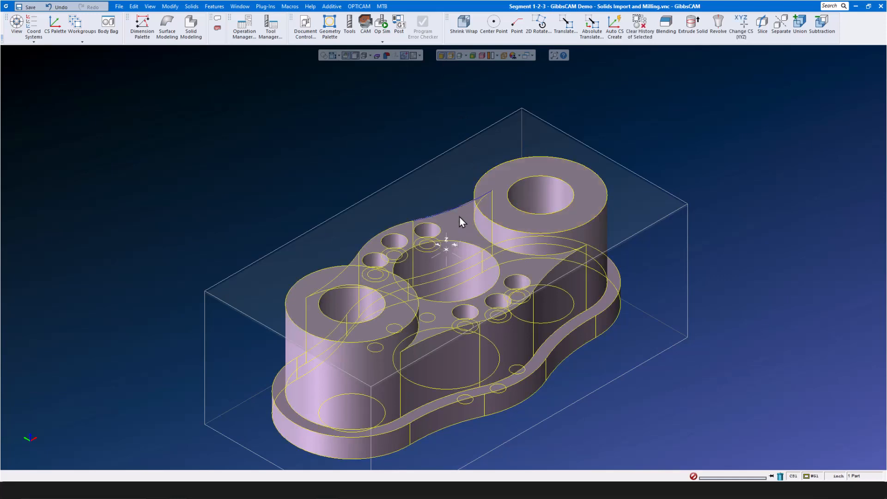
click(590, 220)
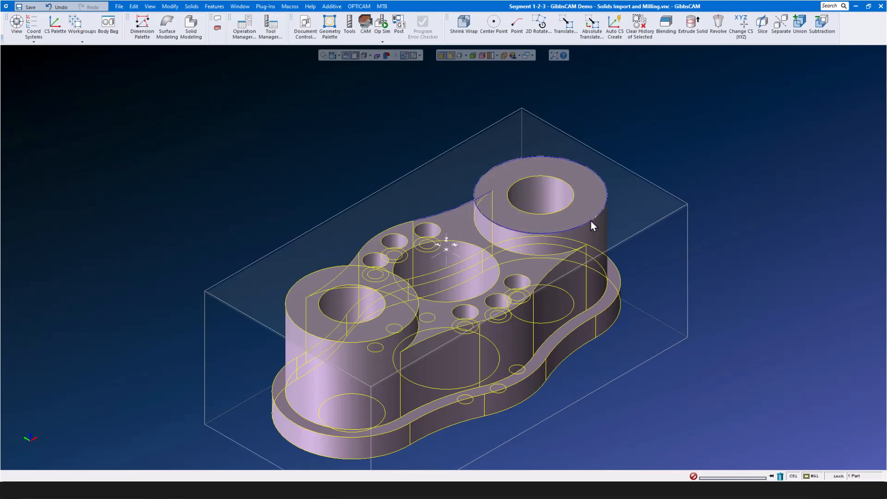
shift+click(347, 343)
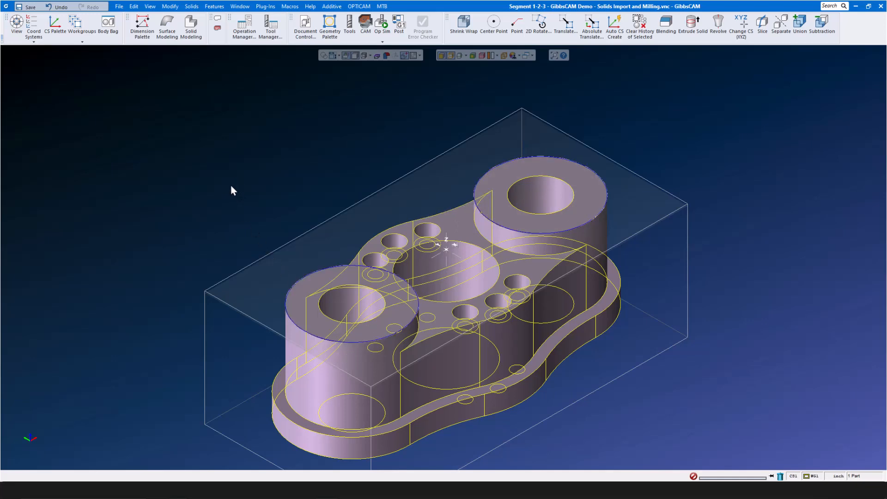
- Blend the boss top edges and the flange's top outline with a 0.03 length
click(666, 26)
drag(73, 203, 178, 163)
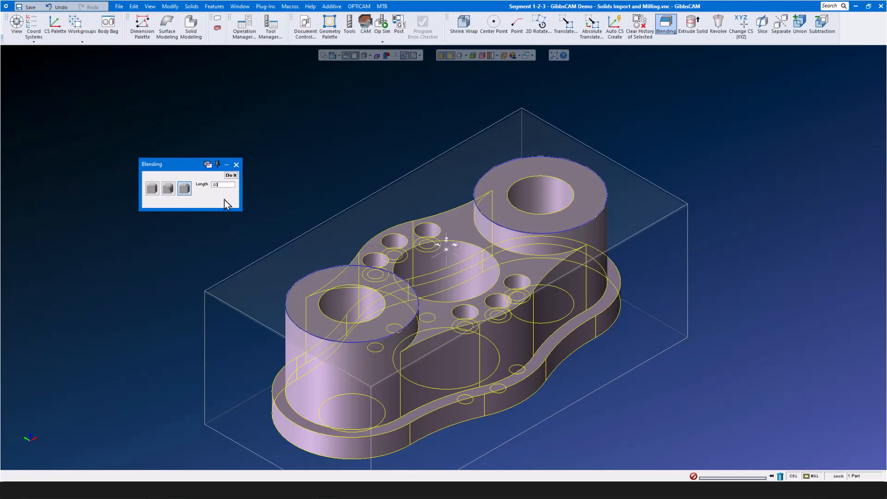
click(230, 175)
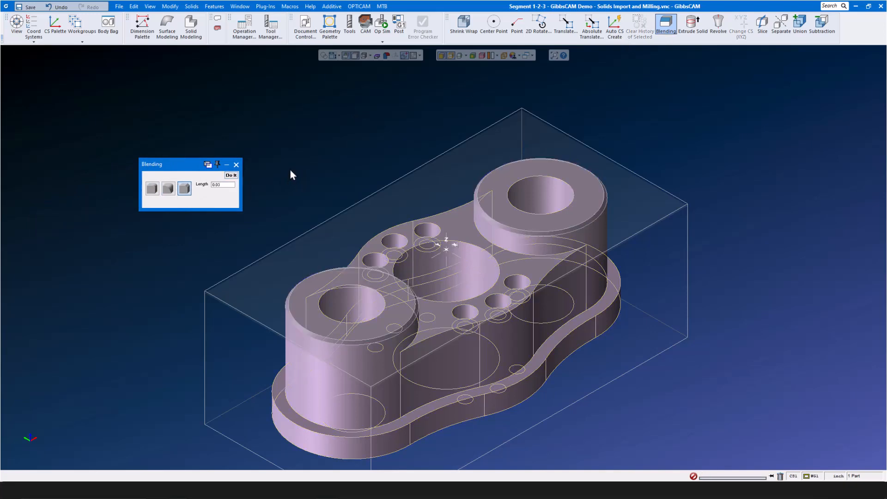
click(555, 348)
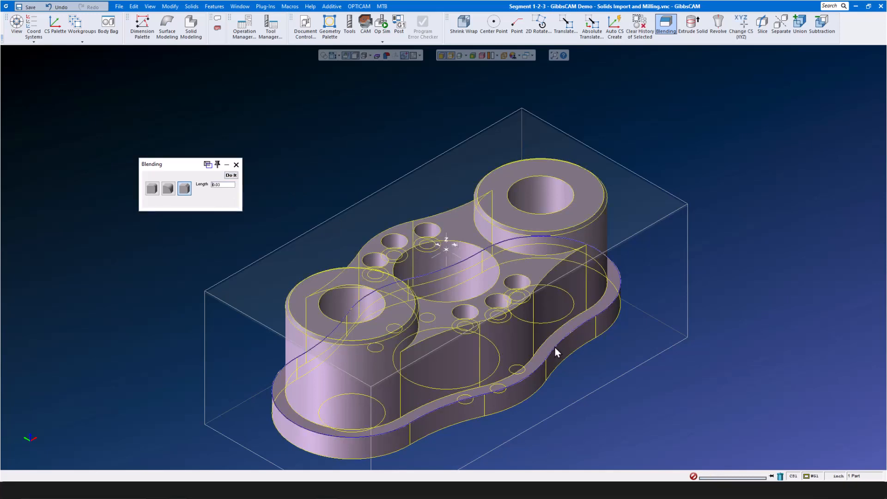
click(231, 175)
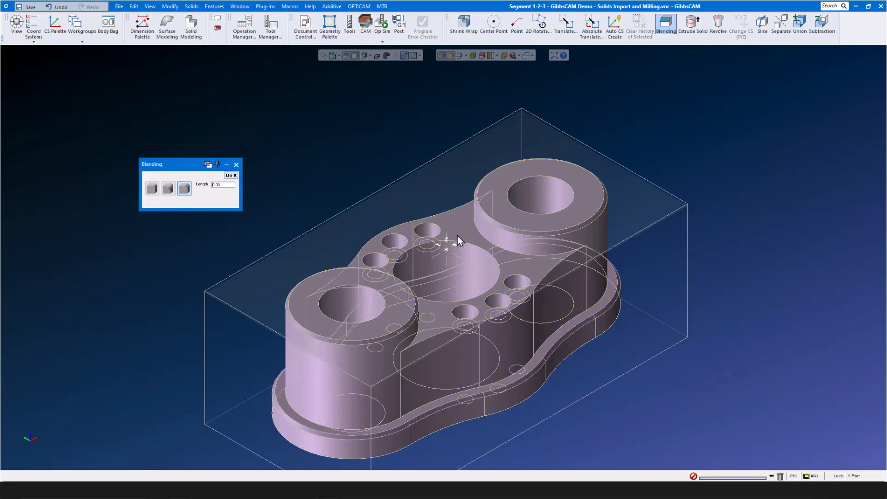
- Blend the central bore's top edge with a 0.05 length
click(467, 243)
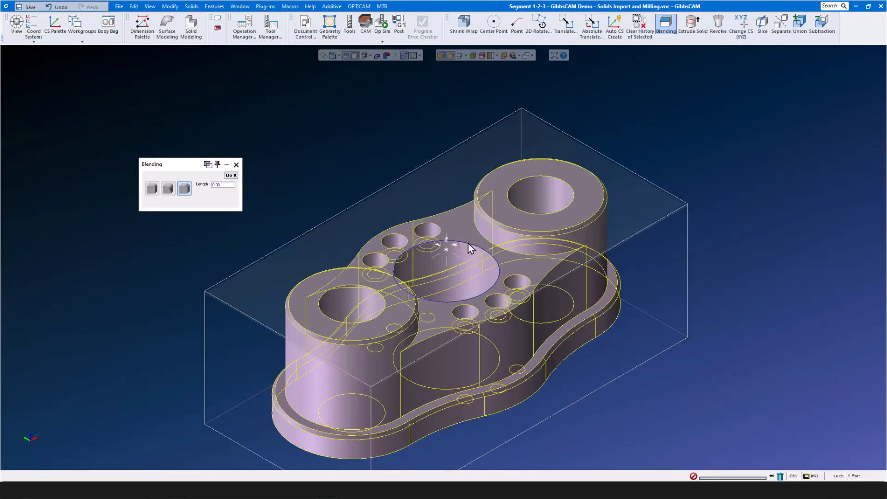
click(230, 185)
text(.0)
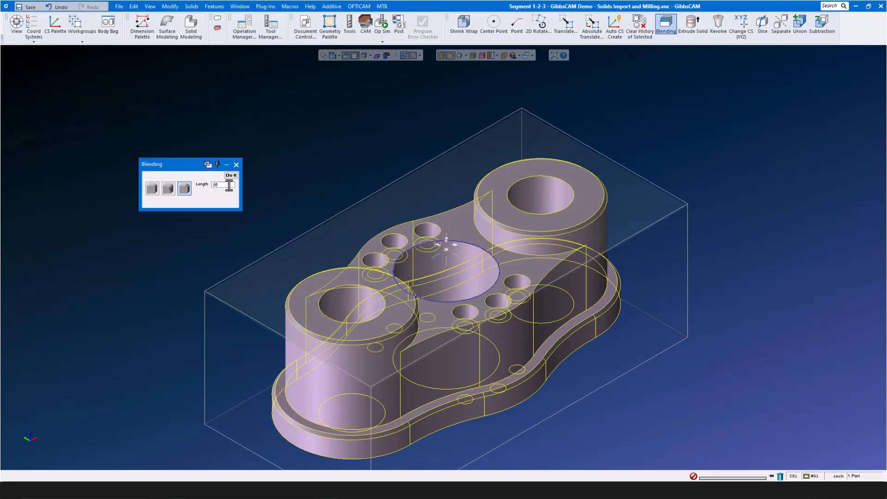
click(232, 178)
- Blend the small hole edges at 0.005, then display the flange plainly shaded
click(370, 253)
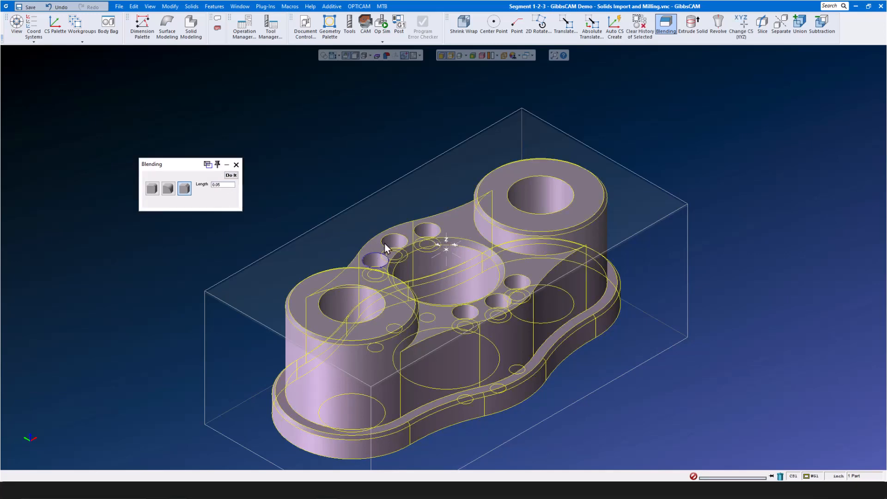
shift+click(434, 225)
click(223, 186)
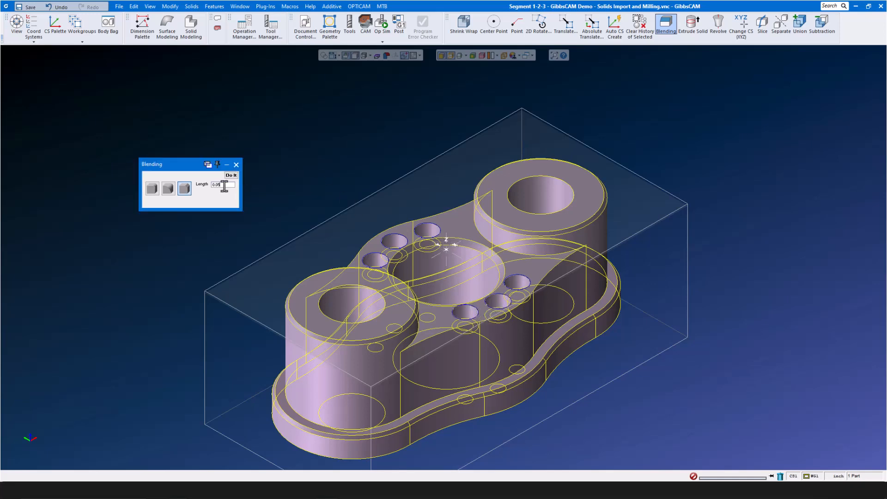
double_click(223, 186)
text(.)
click(232, 175)
click(236, 165)
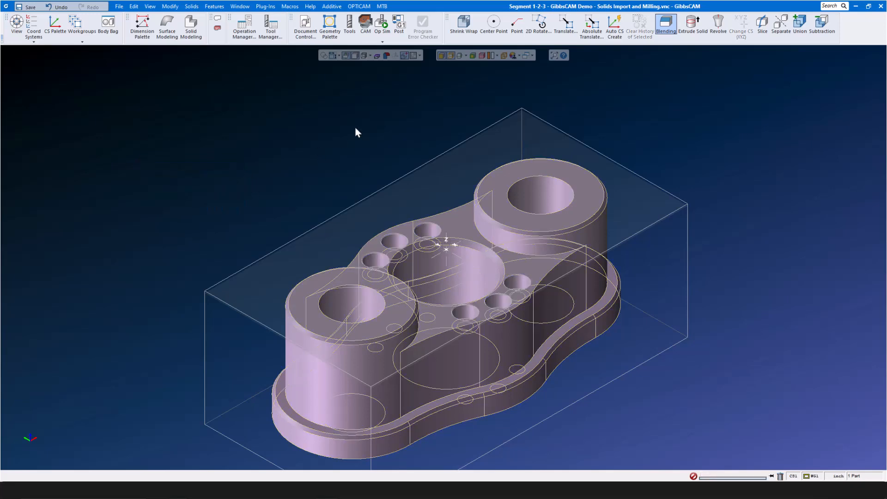
click(442, 56)
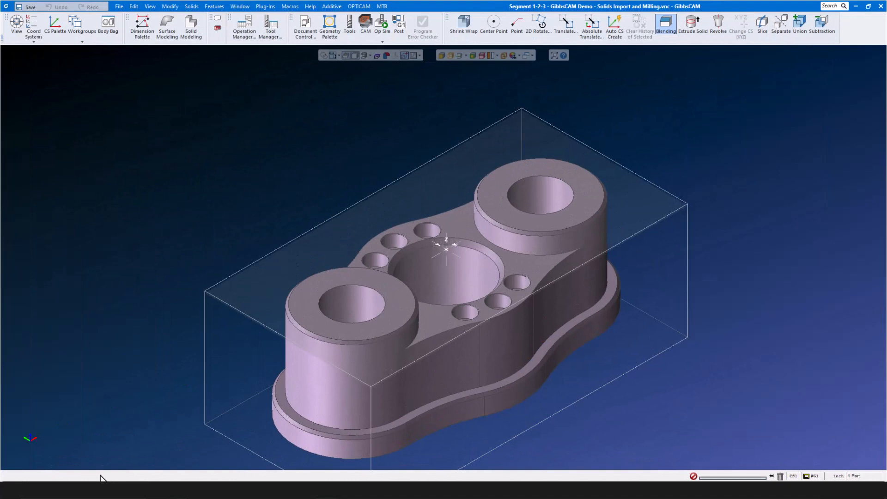
- Store the modelled flange solid in the Body Bag and close it
click(340, 393)
double_click(336, 388)
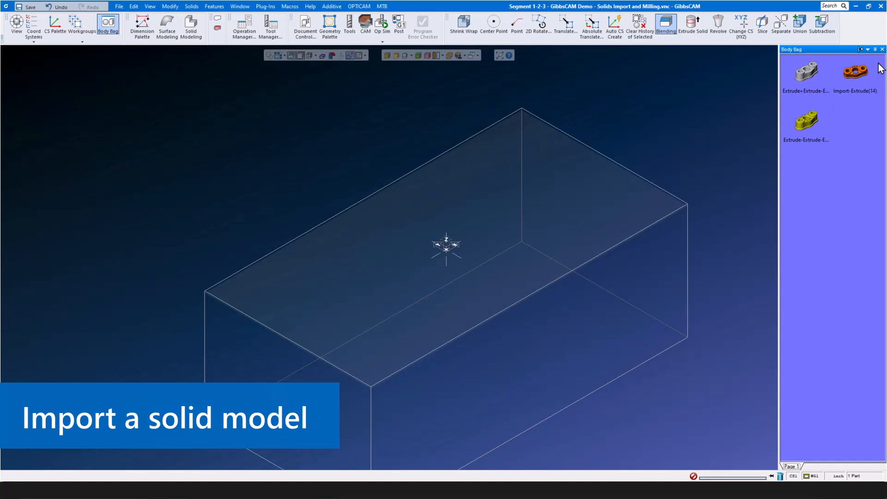
click(882, 49)
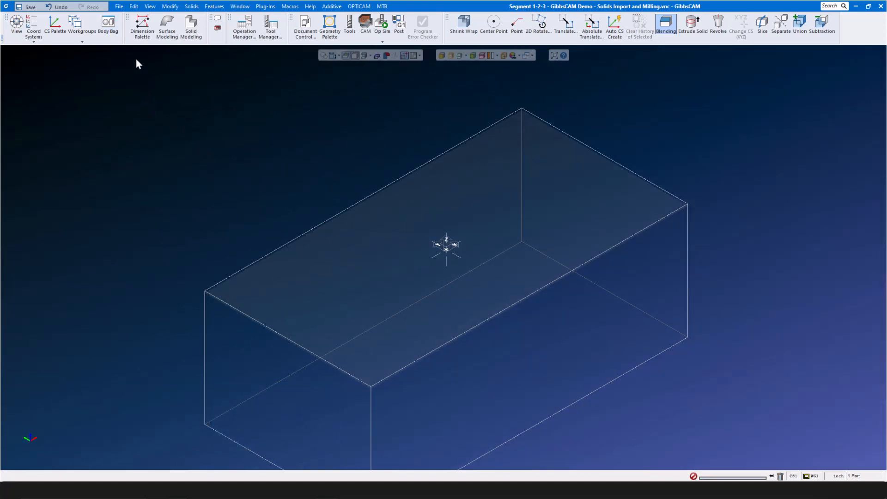
- Import the Parasolid file 'Model 1 - Skewed and ready for import.x_t'
click(119, 6)
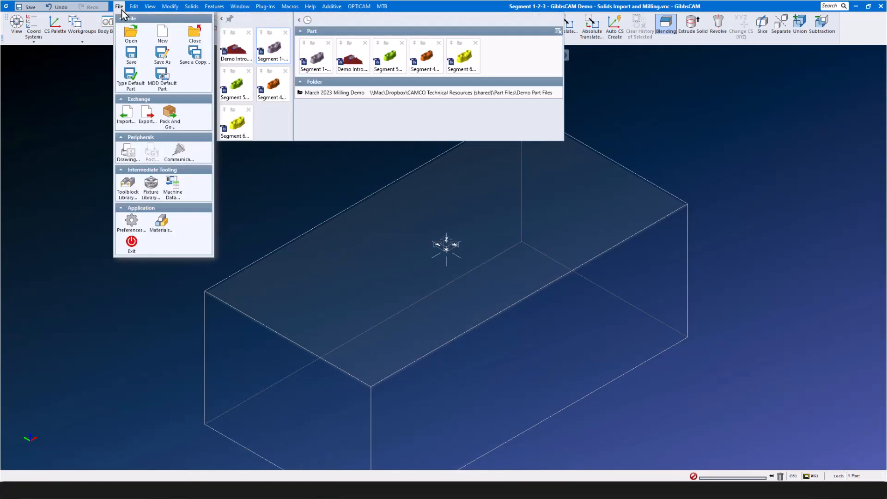
click(126, 119)
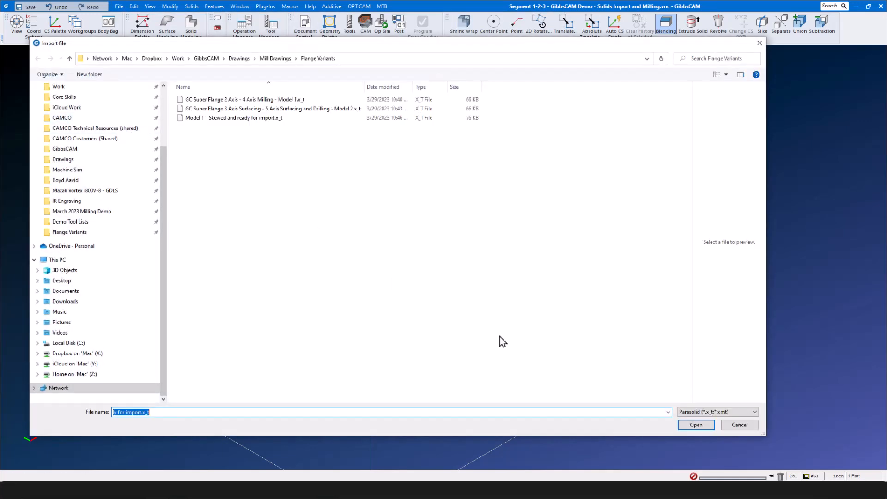
click(753, 412)
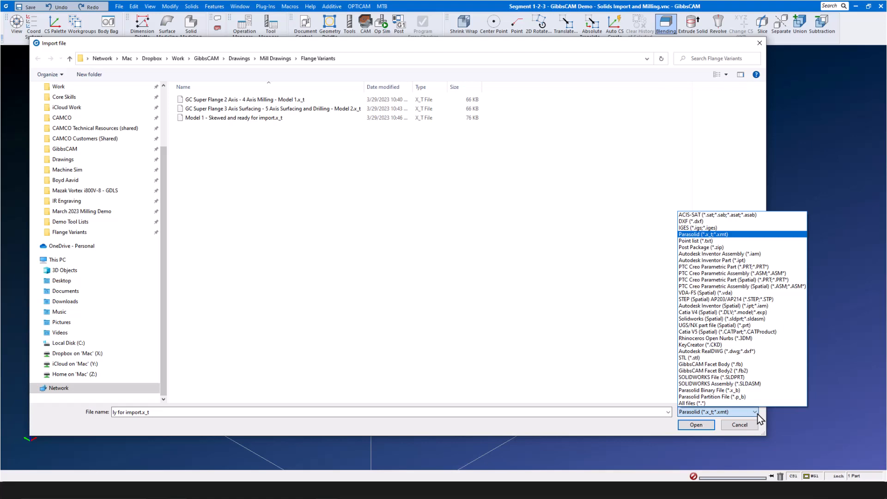
click(246, 118)
click(247, 118)
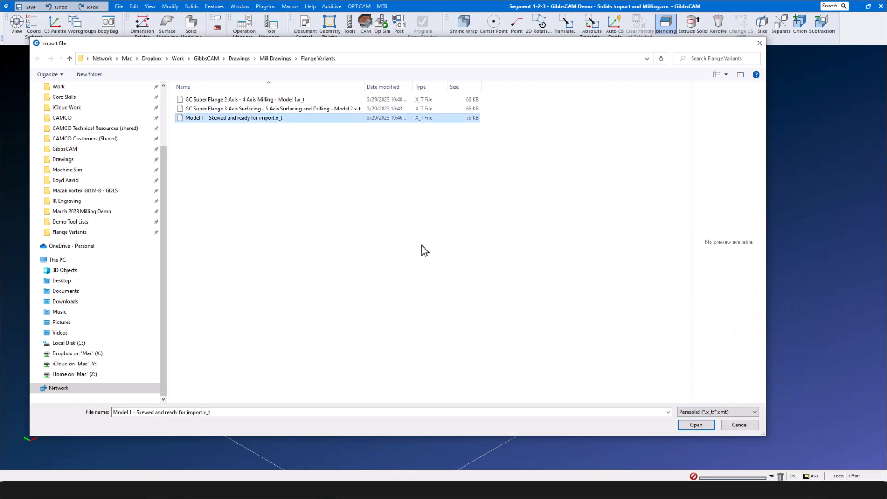
click(695, 425)
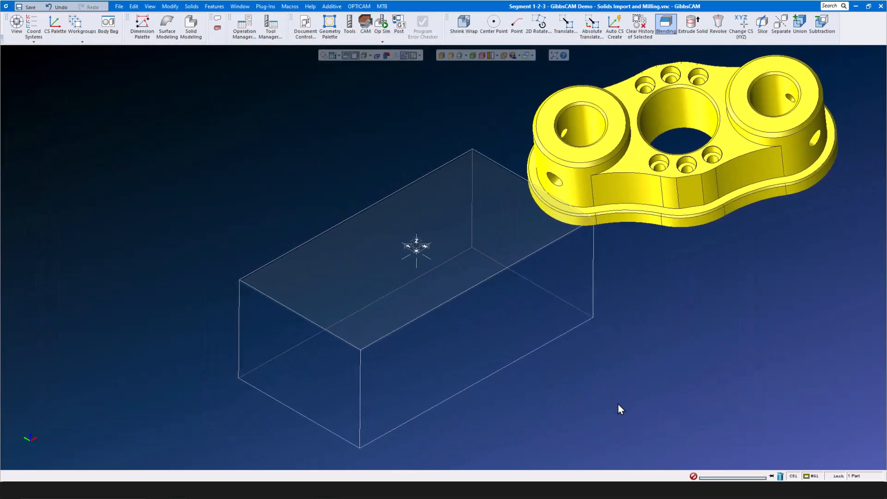
- Give the imported flange an orange user colour
right_click(668, 213)
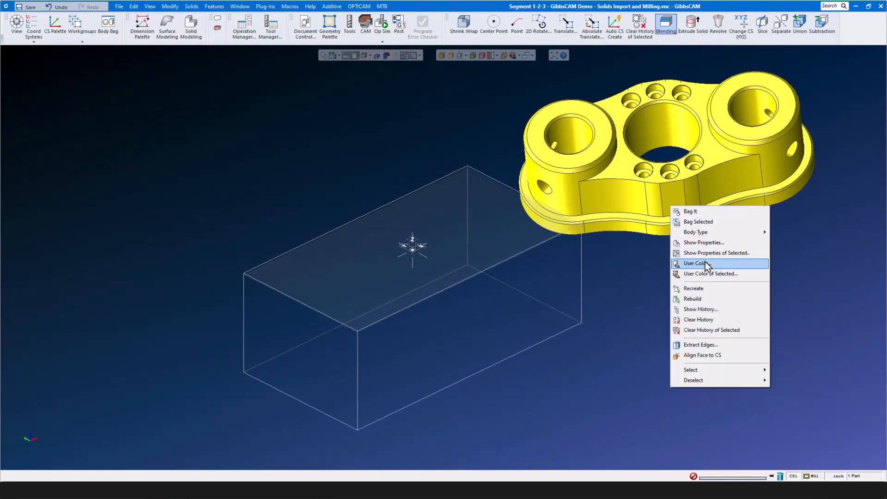
click(705, 273)
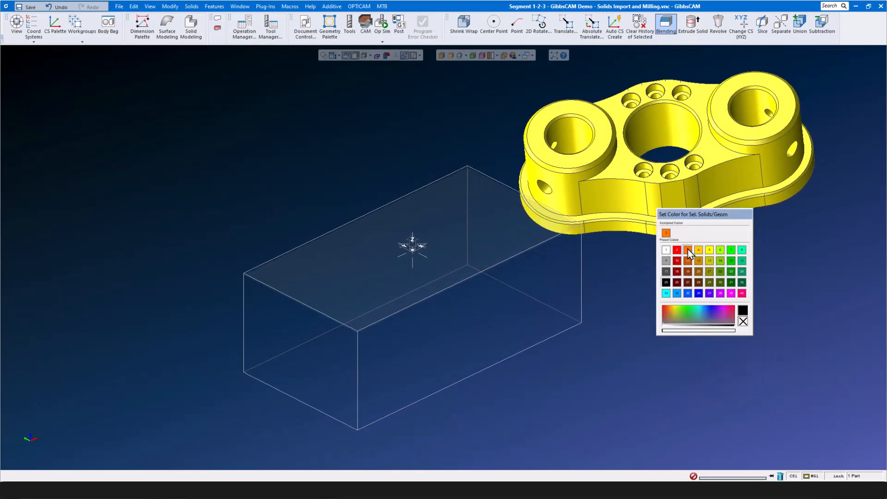
click(681, 286)
click(680, 286)
middle_drag(680, 287, 680, 287)
middle_drag(654, 340, 646, 352)
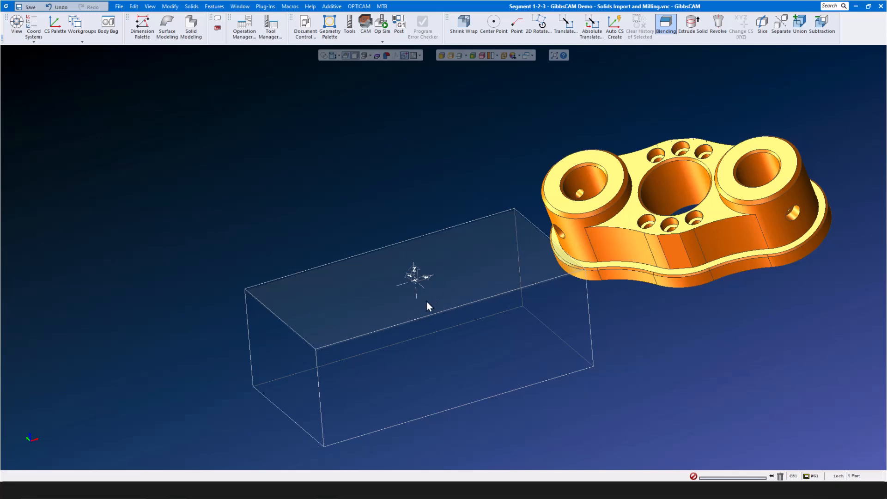
middle_drag(388, 133, 397, 124)
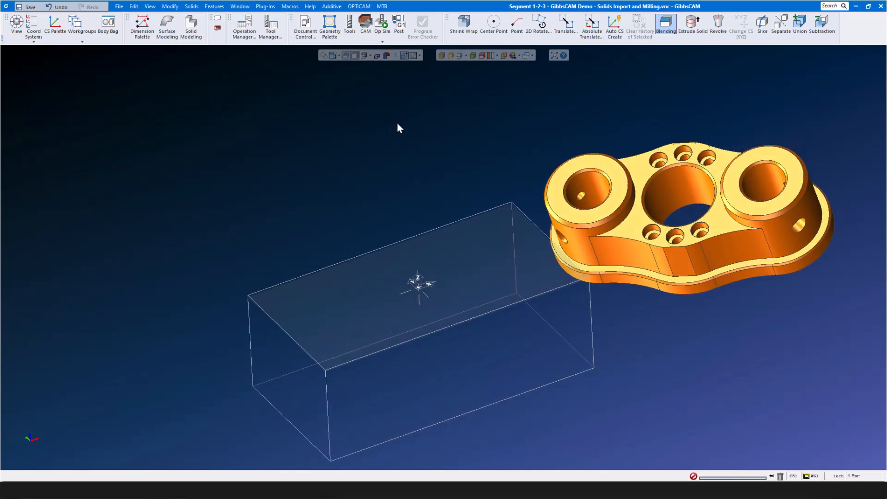
- Show hidden edges and align the flange's top face to the coordinate system
click(451, 56)
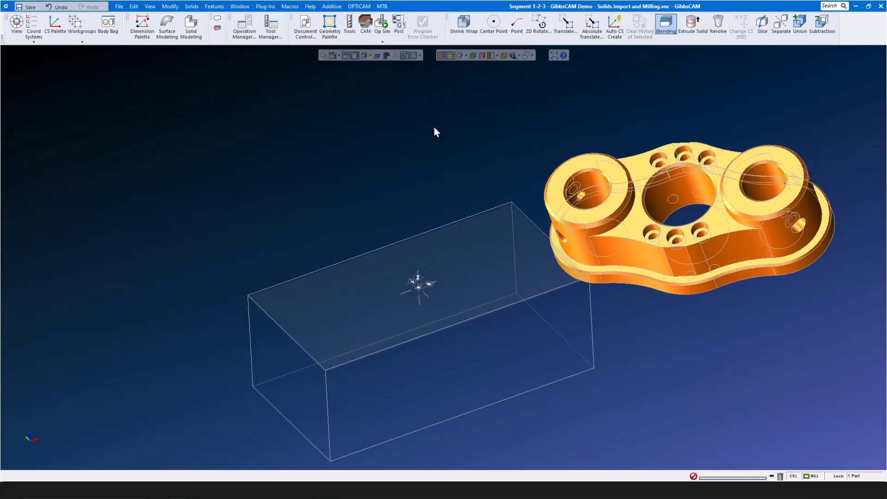
click(637, 219)
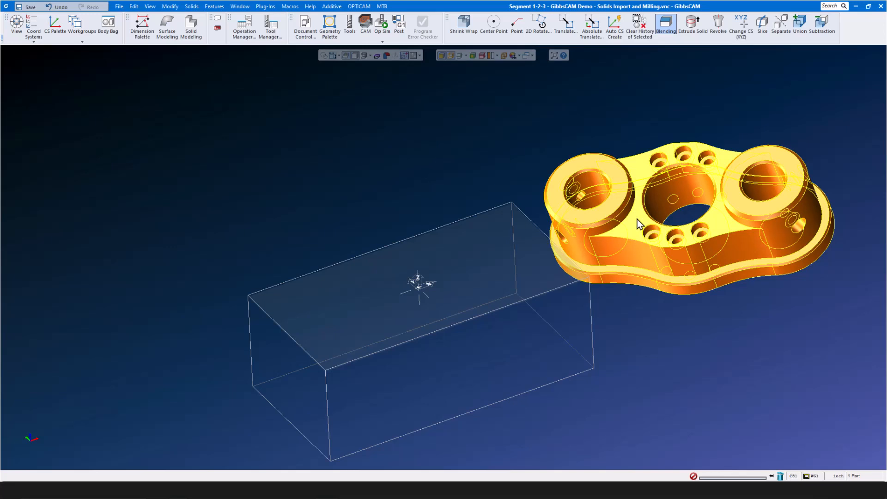
right_click(637, 219)
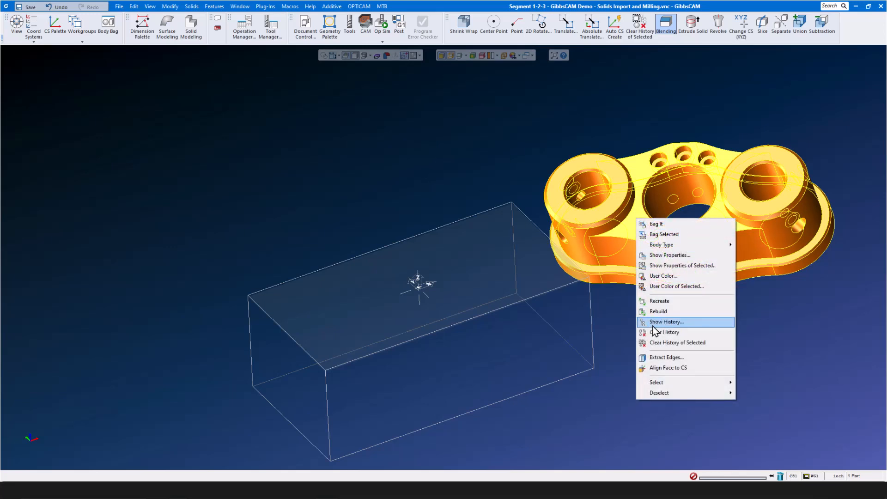
click(666, 368)
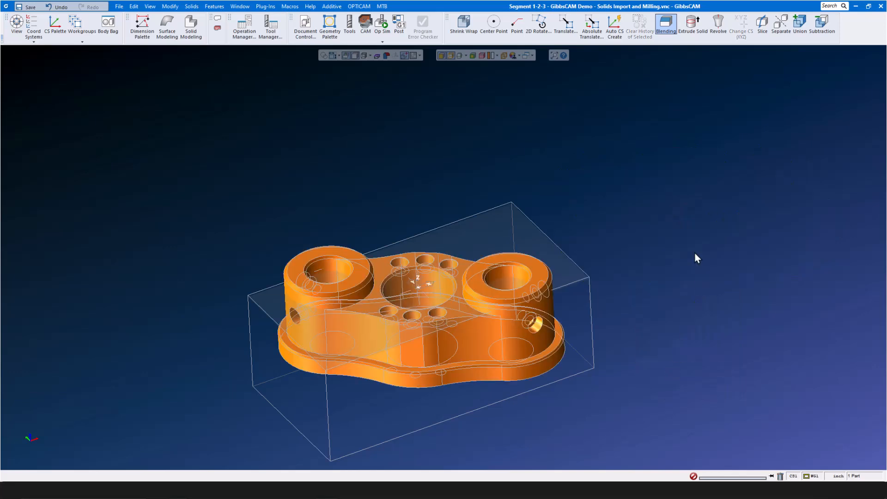
- Align the flange's straight edge below the small holes with the horizontal axis (Align Edge To CS H)
middle_drag(660, 246, 415, 270)
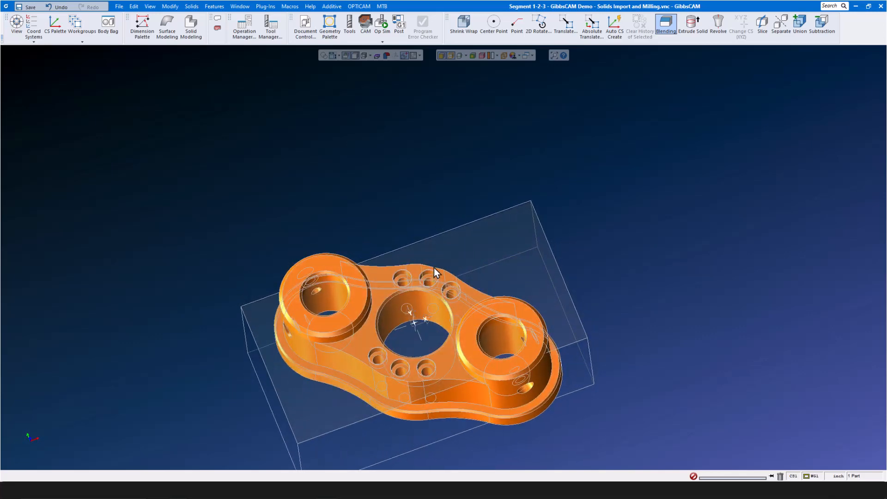
middle_drag(392, 388, 395, 361)
scroll(395, 368, up, 5)
scroll(395, 369, down, 3)
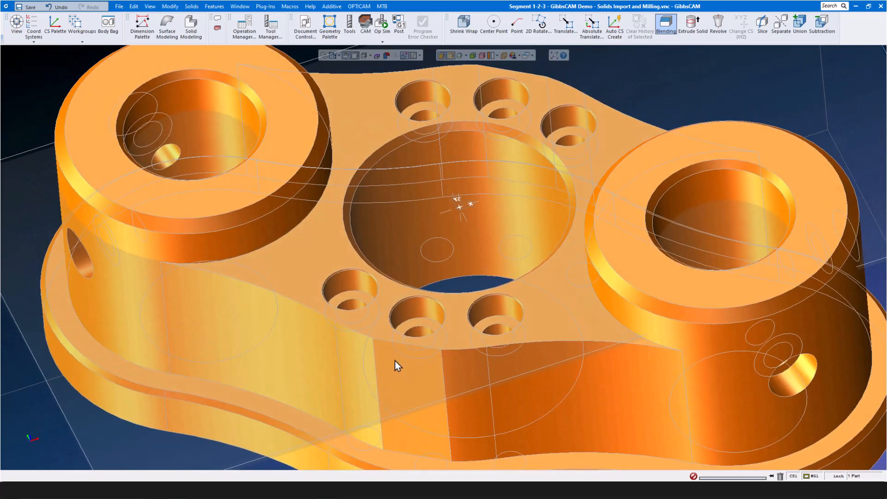
scroll(399, 353, up, 6)
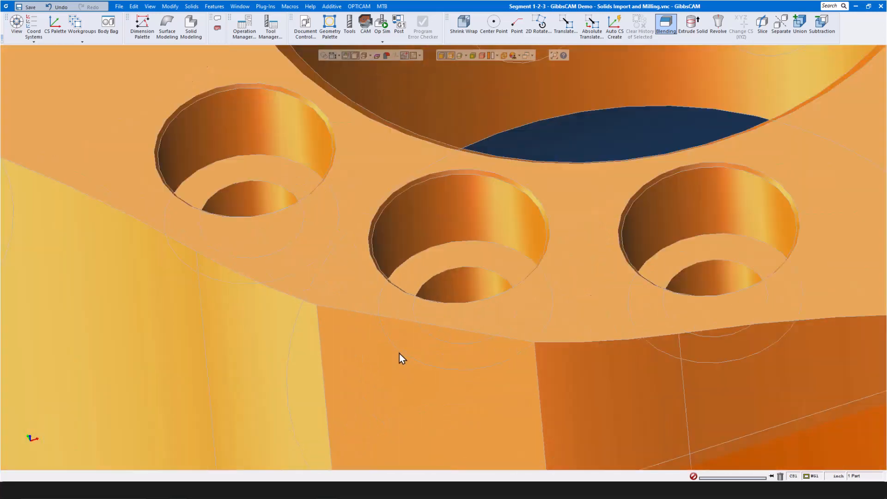
click(388, 319)
scroll(401, 346, down, 6)
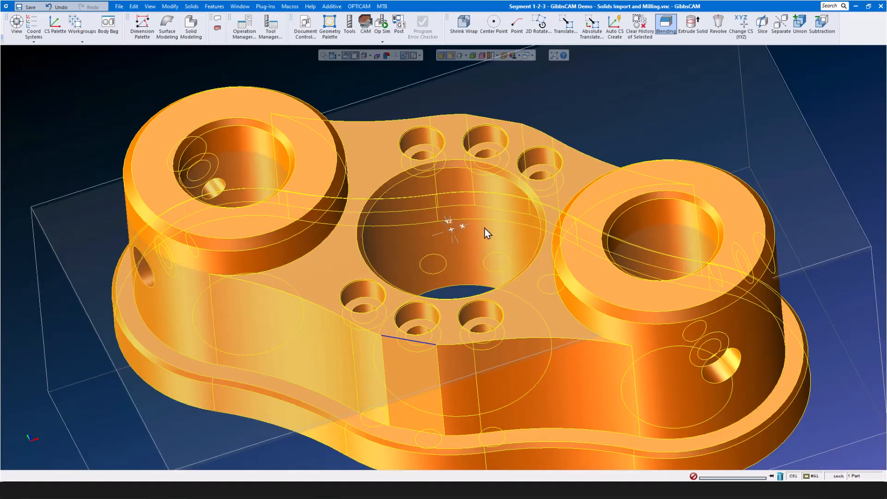
scroll(413, 257, down, 2)
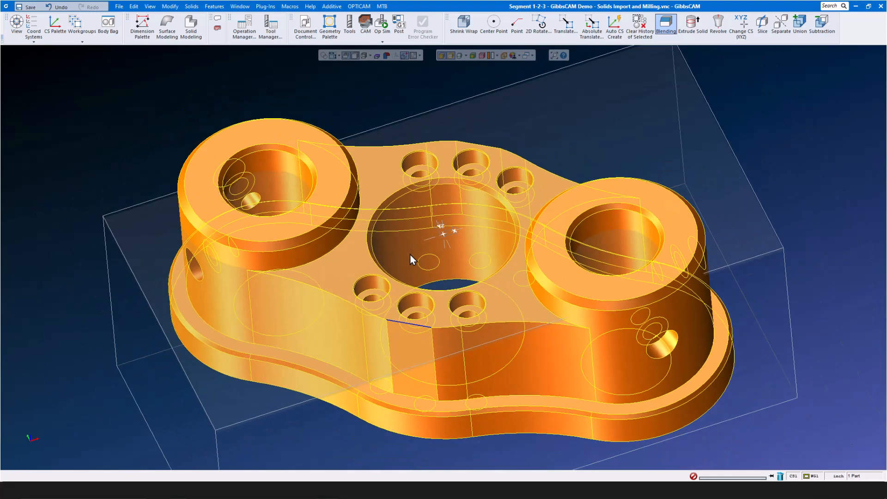
right_click(395, 321)
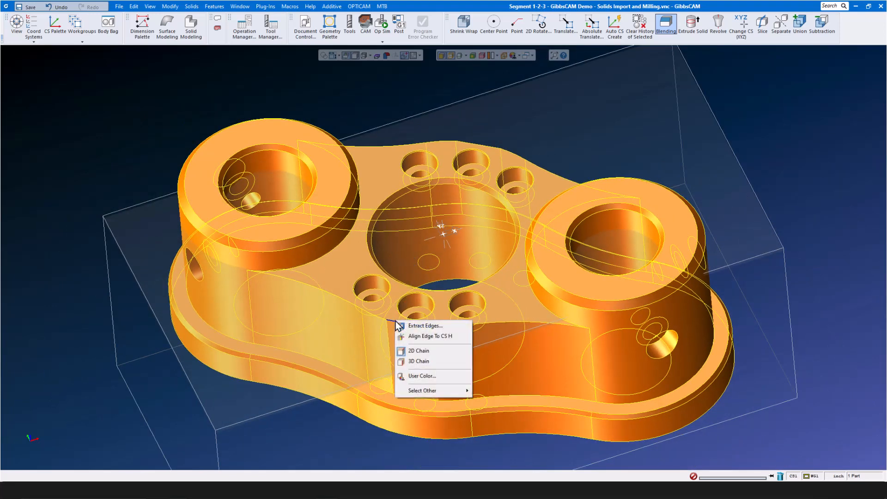
click(418, 336)
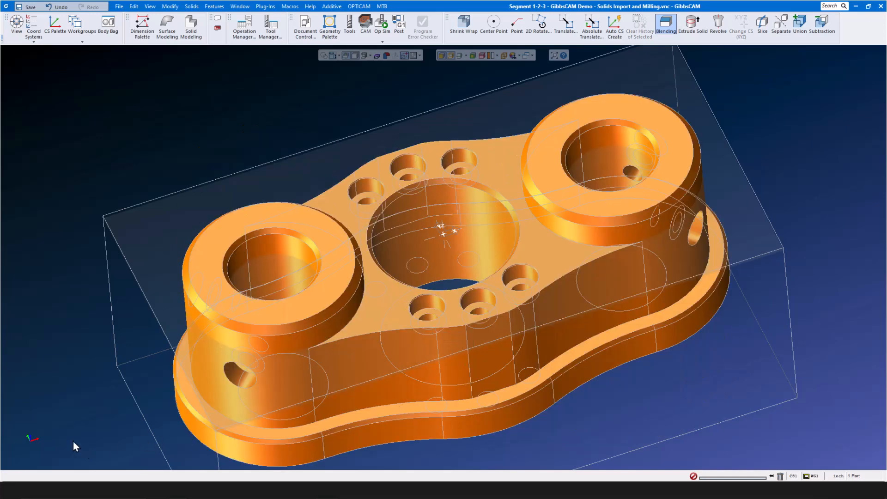
- View the part from the top and display it as an opaque shaded solid
click(24, 421)
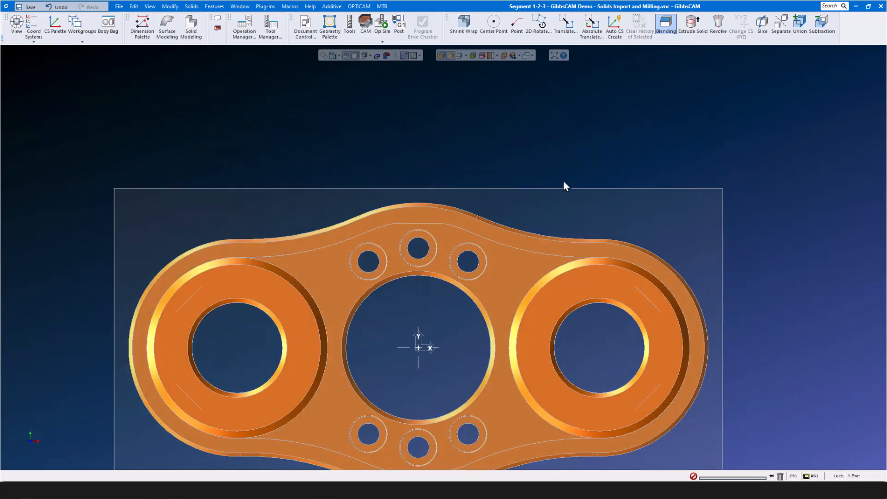
scroll(589, 148, down, 2)
scroll(489, 305, up, 2)
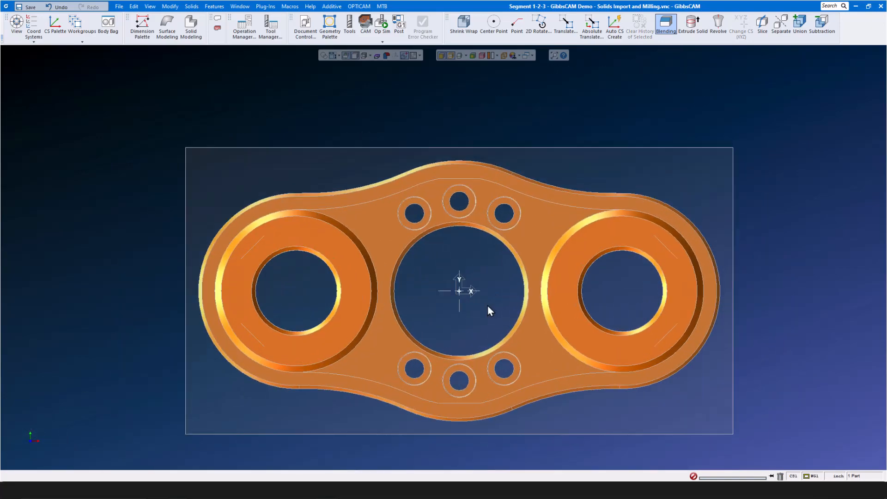
middle_drag(487, 305, 487, 305)
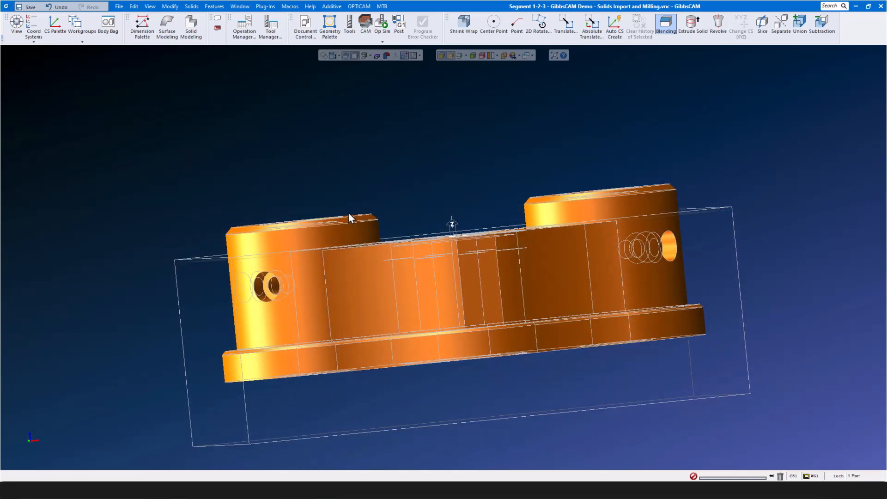
middle_drag(419, 241, 428, 283)
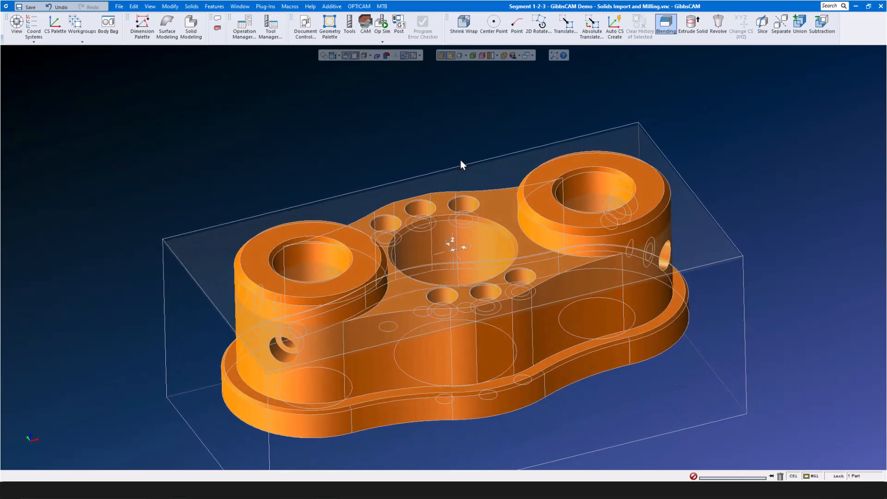
click(441, 56)
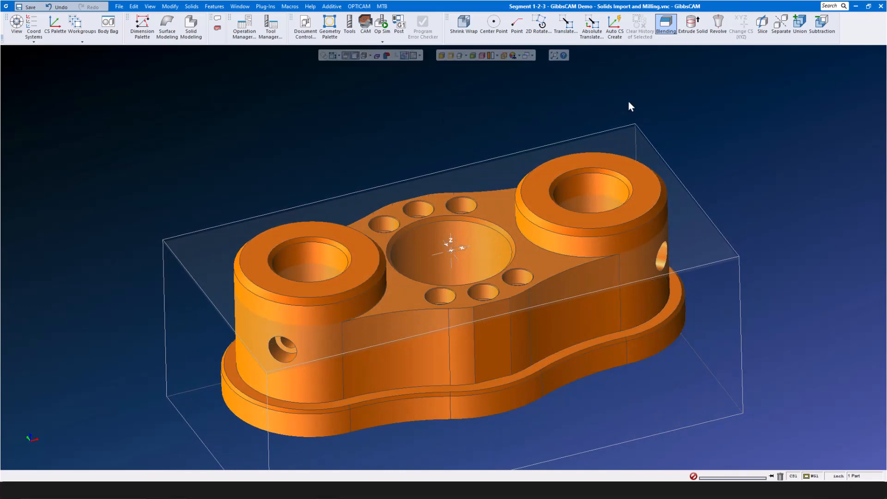
- Absolute-translate the part solid from Z 0.25 to Z 0, then deselect it
click(590, 29)
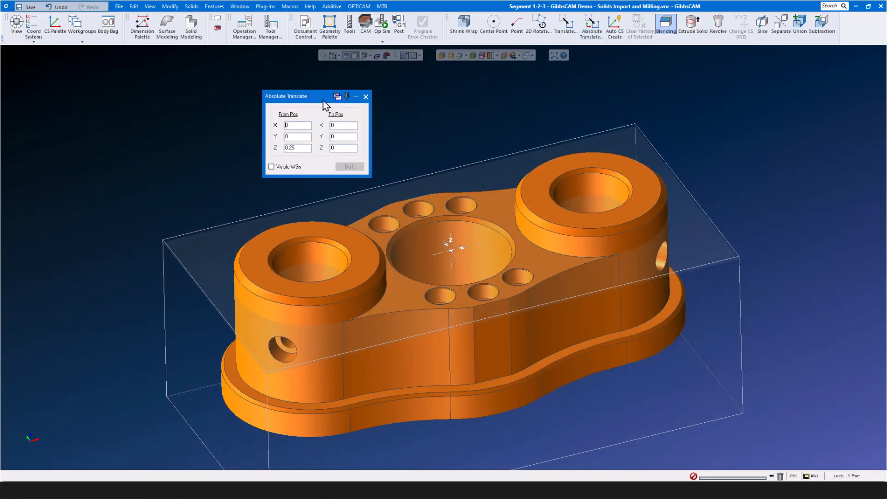
drag(312, 96, 322, 90)
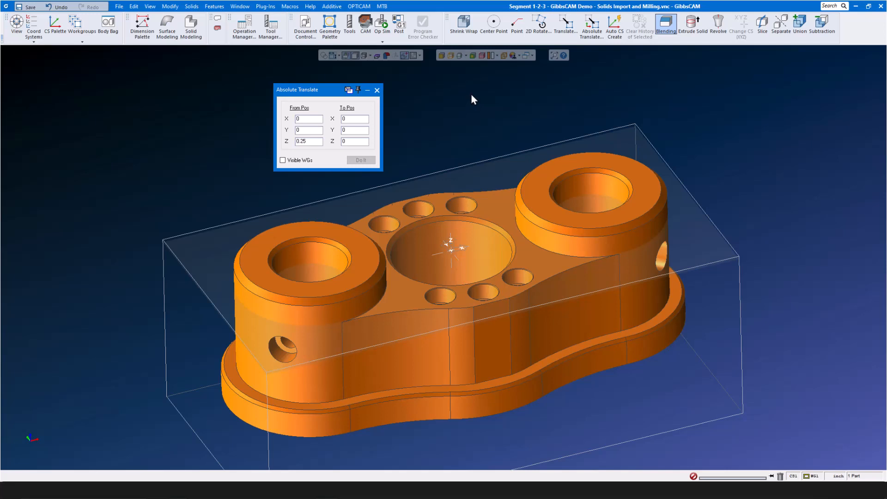
double_click(317, 140)
click(318, 142)
double_click(319, 142)
click(354, 142)
double_click(354, 142)
click(361, 253)
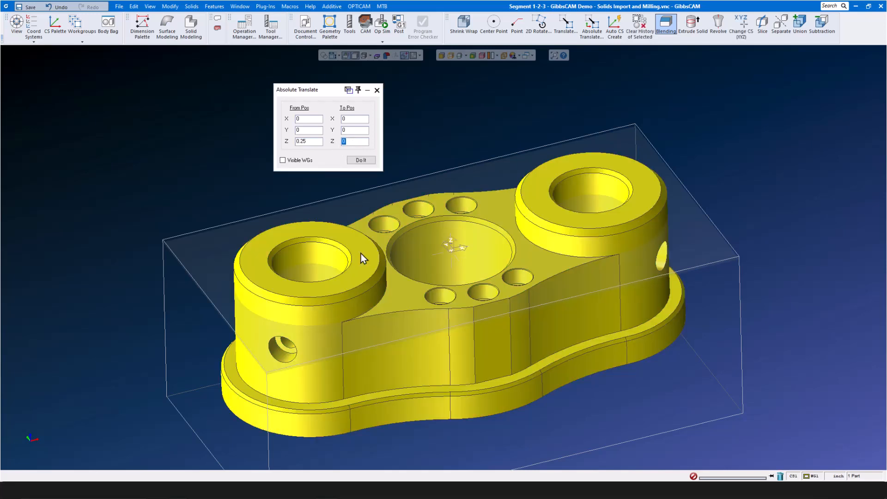
click(367, 161)
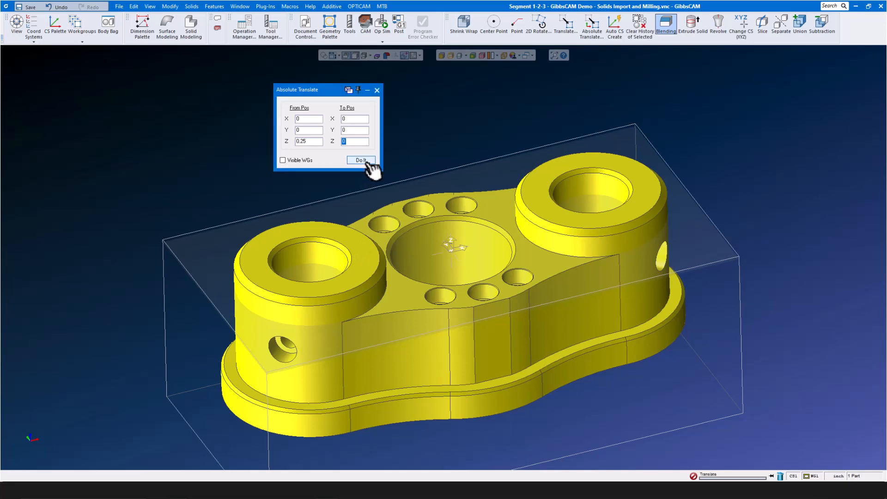
click(377, 90)
click(335, 135)
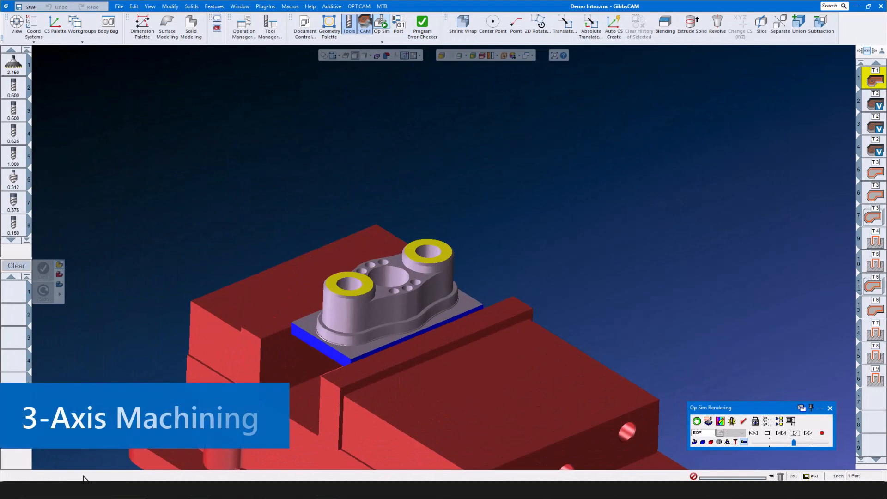
- Open the recent Segment 1-2-3 Solids Import and Milling file, discarding changes to Demo Intro.vnc
click(119, 6)
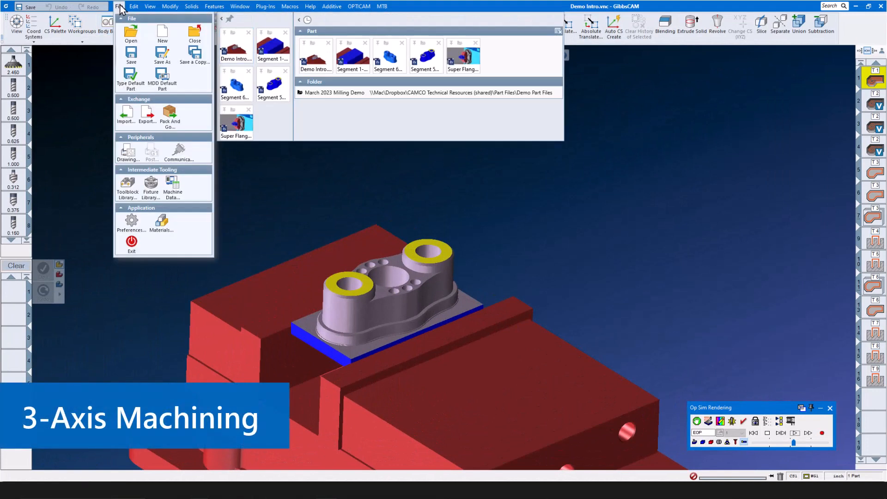
click(268, 51)
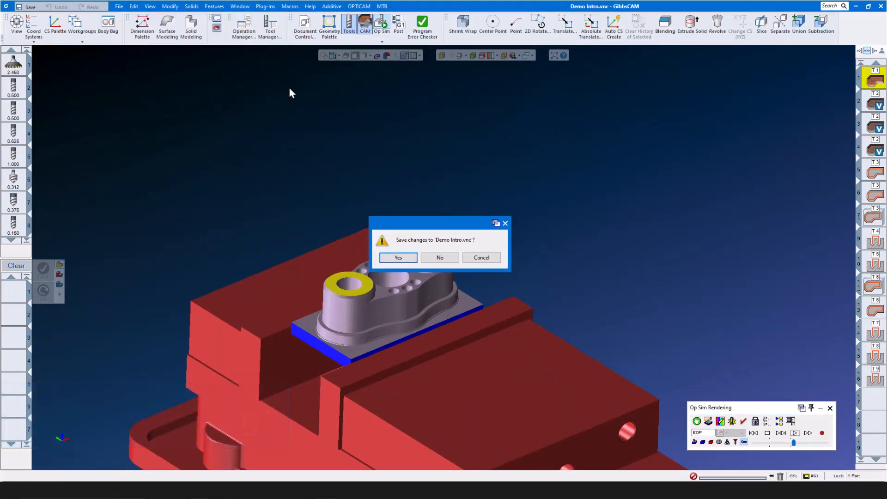
click(436, 258)
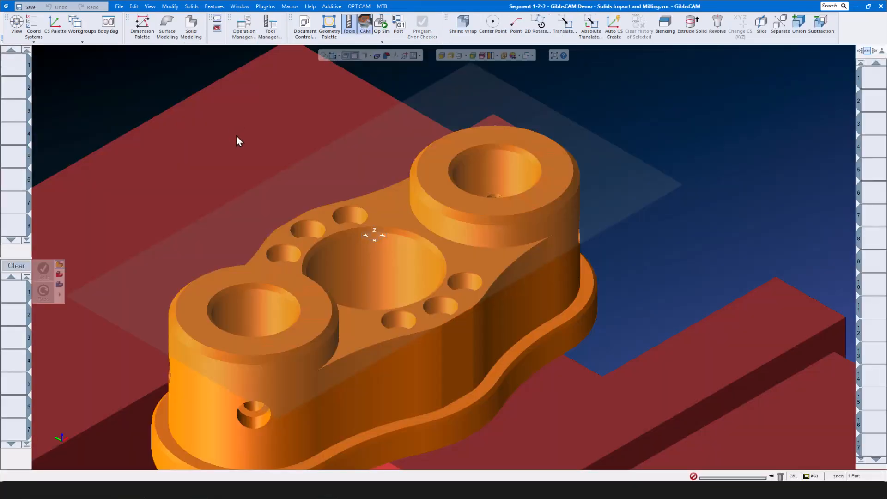
scroll(327, 164, down, 5)
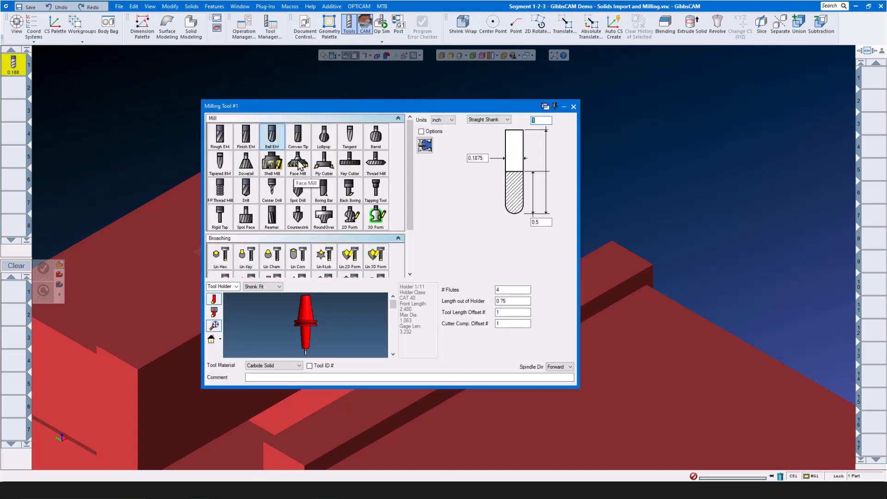
- Make tool 1 a face mill with 45° lead angle, 0.22 flute length and 0.625 length out
click(297, 166)
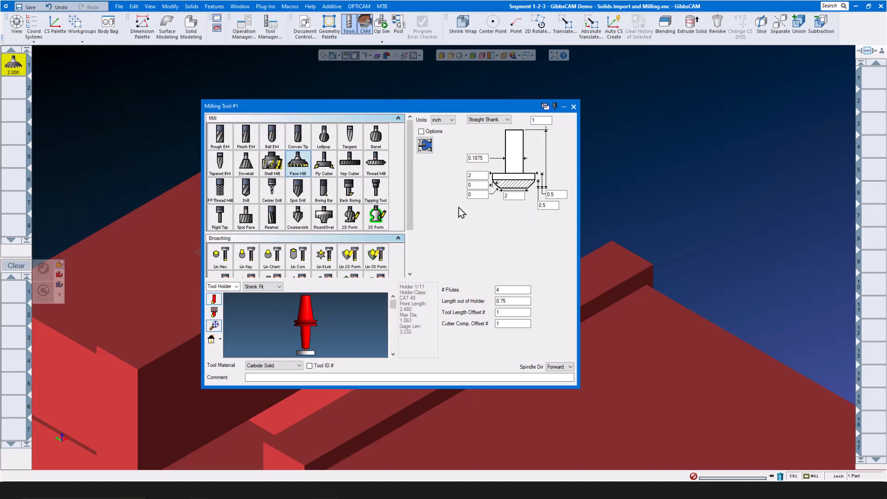
double_click(516, 196)
key(BackSpace)
click(483, 186)
text(45)
double_click(483, 158)
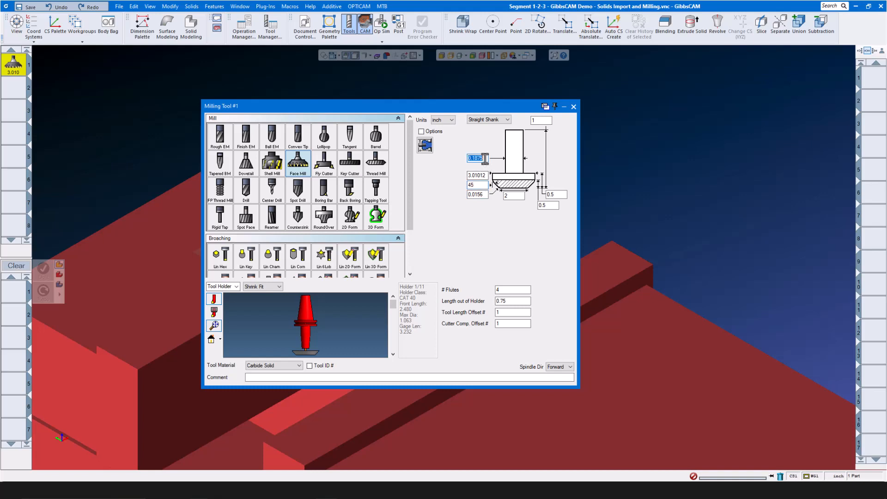
text(.)
double_click(548, 205)
text(.22)
double_click(564, 195)
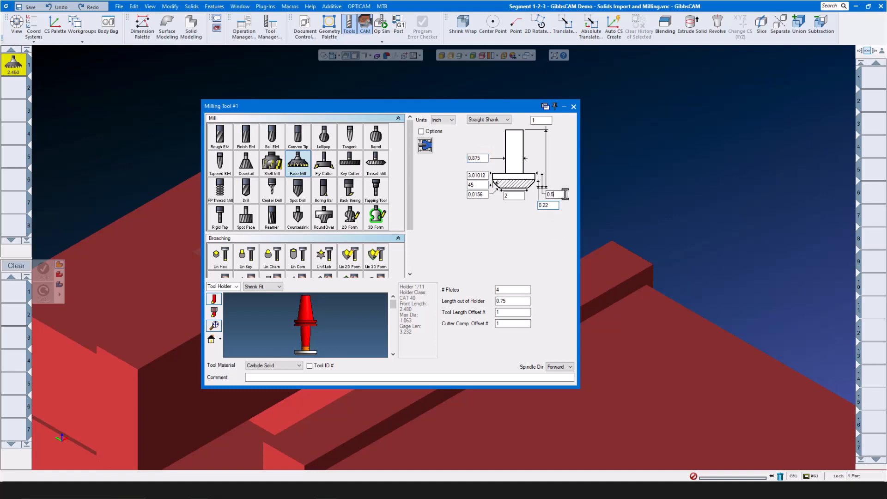
text(.625)
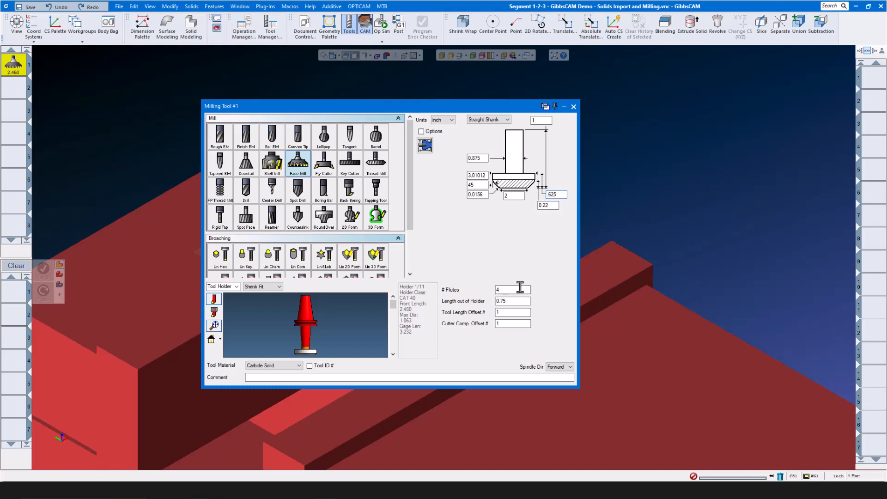
text(5)
click(518, 301)
text(.625)
- Give tool 1 a Mill holder and Carbide Insert, Coated material, then close it
click(280, 287)
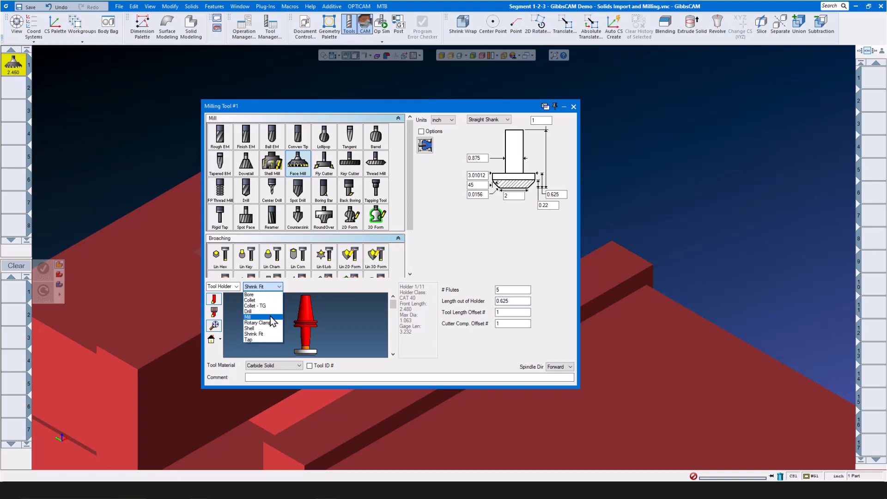
click(271, 316)
click(298, 365)
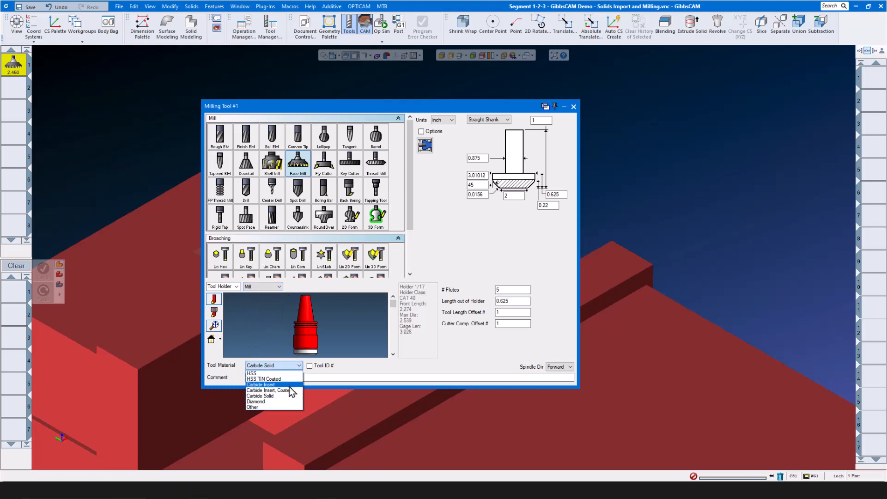
click(290, 388)
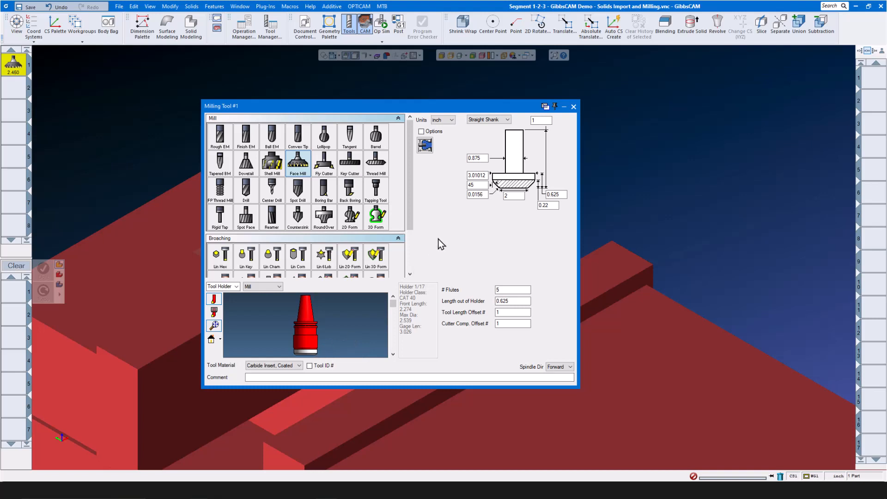
click(573, 107)
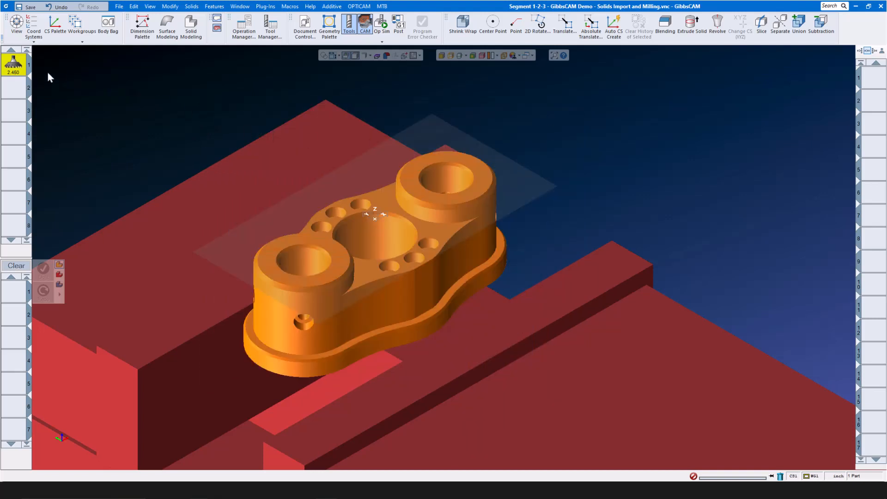
- Assign tool 1 to a new Roughing process using the Face Milling pattern
mouse_move(14, 67)
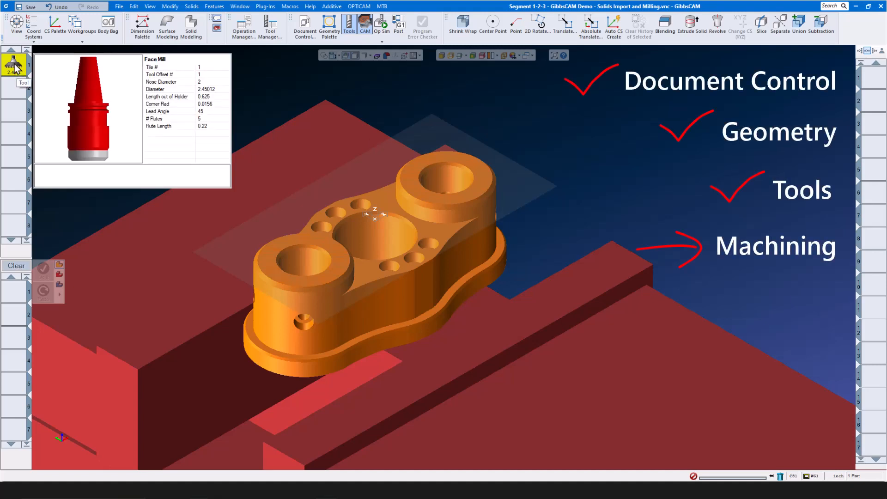
drag(15, 67, 14, 292)
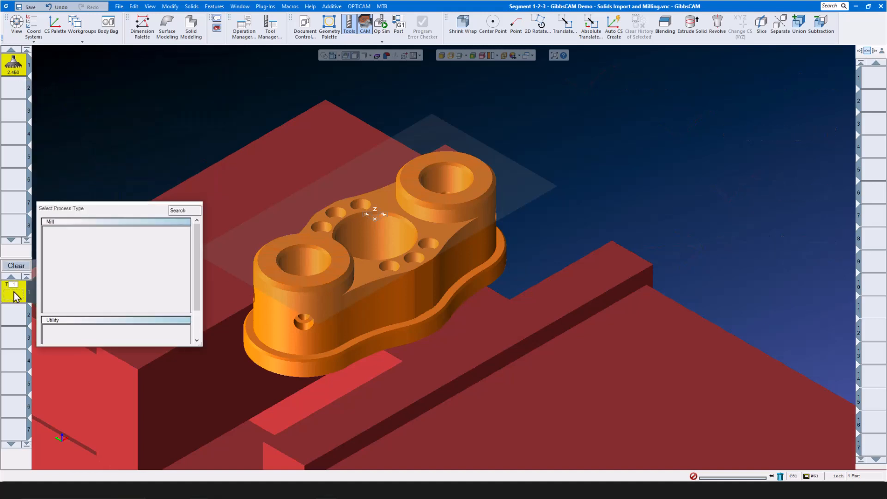
click(114, 241)
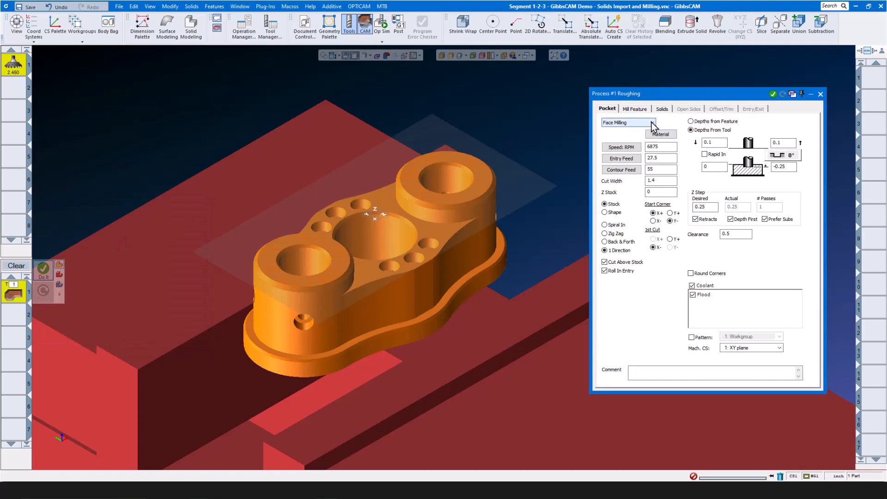
click(652, 123)
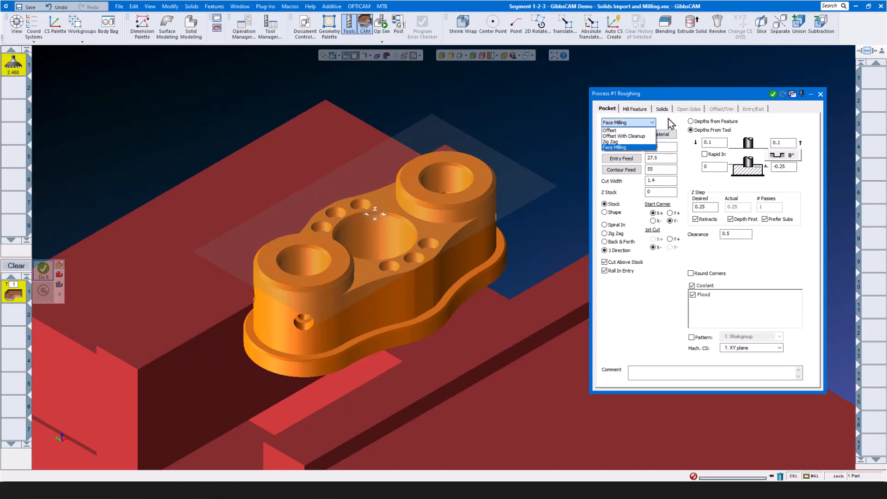
click(670, 124)
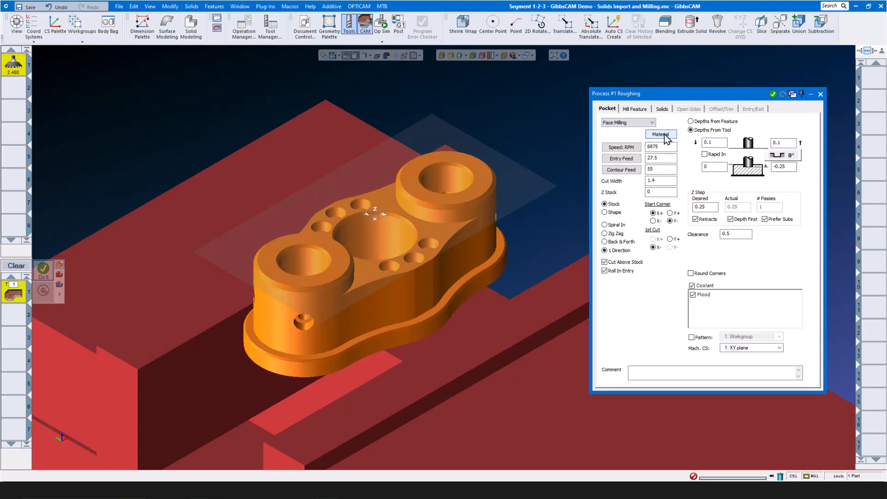
- Apply Face Mill Carbide Insert 660 SFPM cutting data for 1029 RPM and 41.16 feeds
click(664, 135)
click(458, 293)
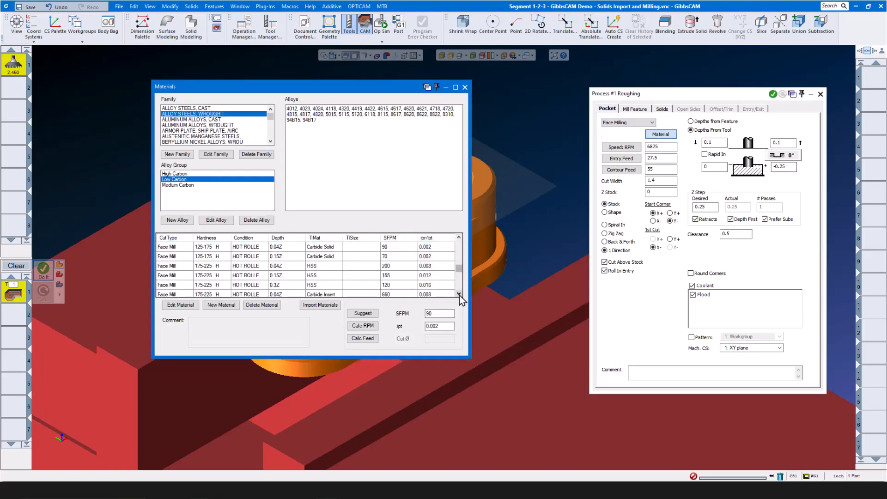
click(459, 294)
click(407, 285)
click(363, 326)
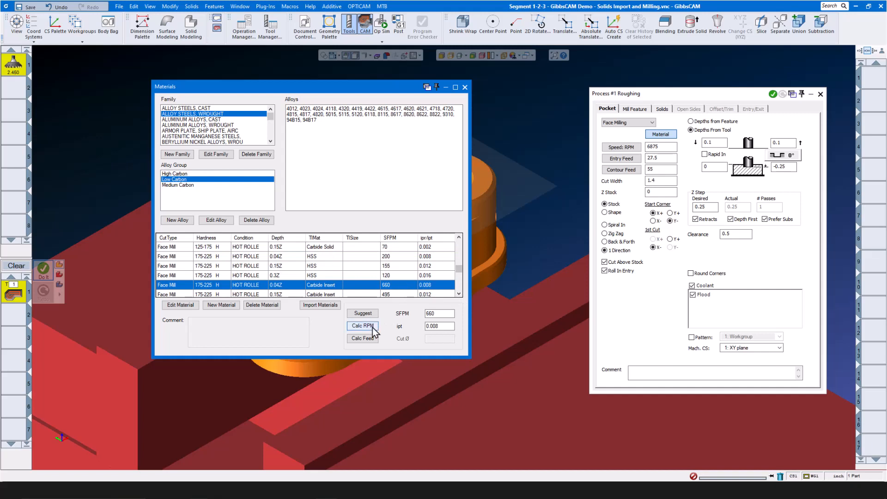
click(372, 339)
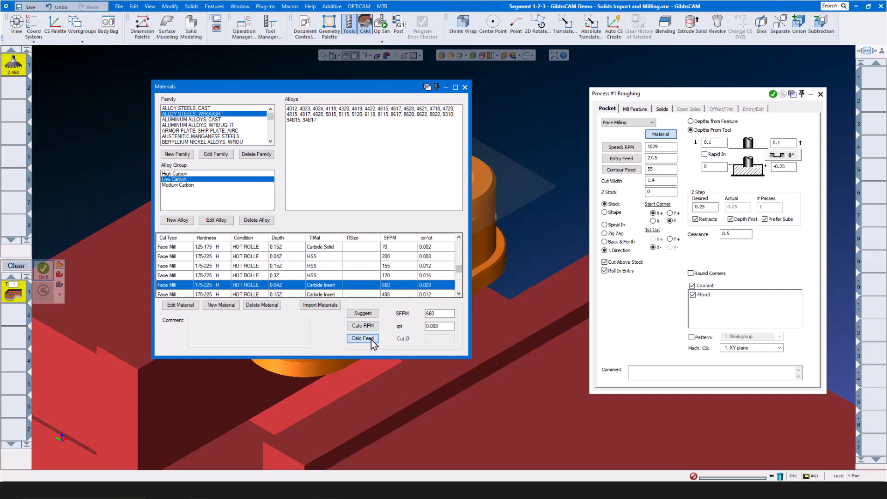
click(465, 88)
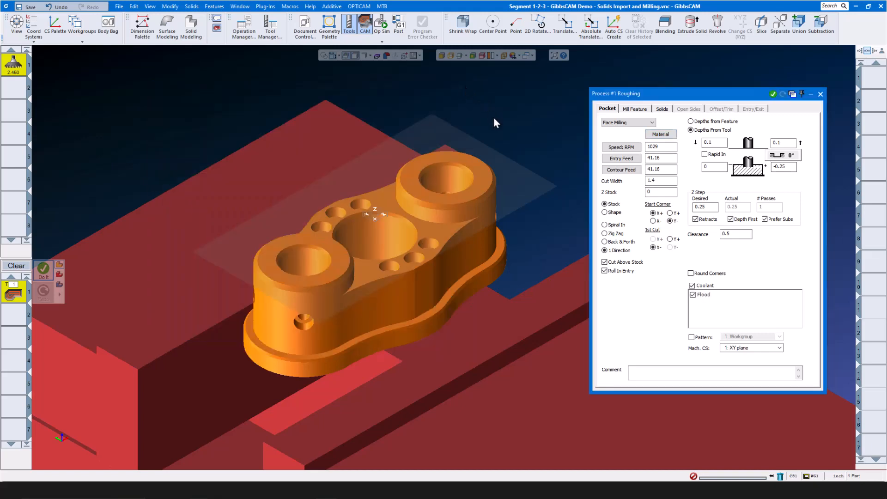
- Set roughing depths to 0.025 and 0, generate the face-milling toolpath, and clear the process
double_click(669, 181)
double_click(785, 166)
text(0)
double_click(745, 235)
click(773, 94)
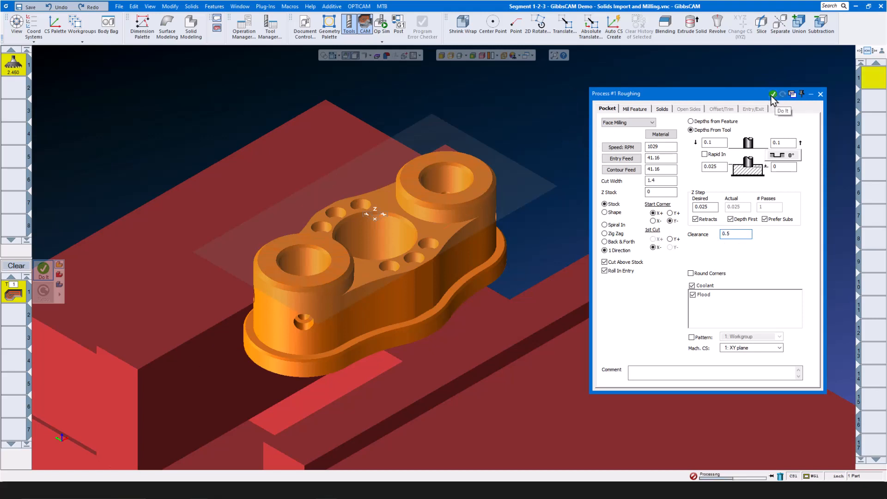
scroll(525, 202, down, 2)
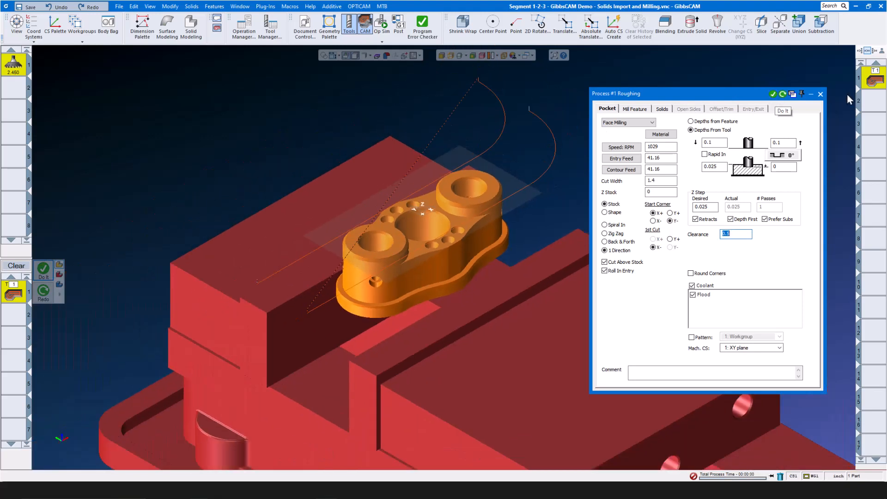
click(821, 93)
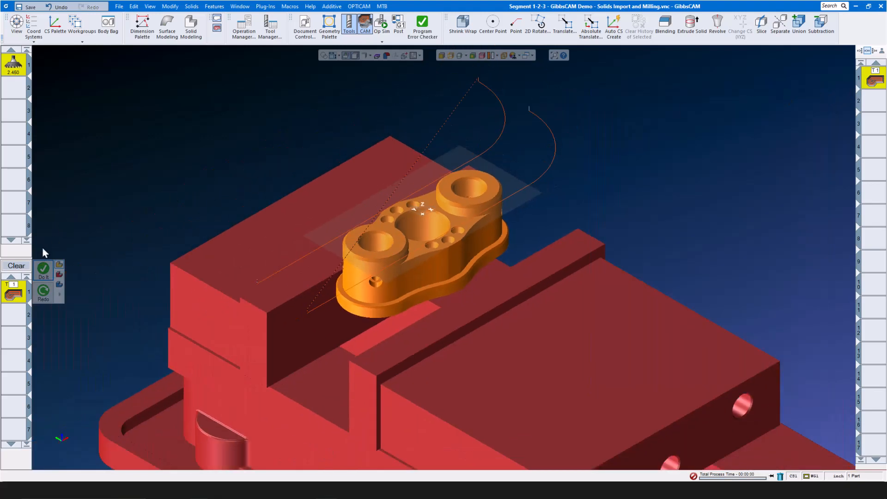
click(24, 267)
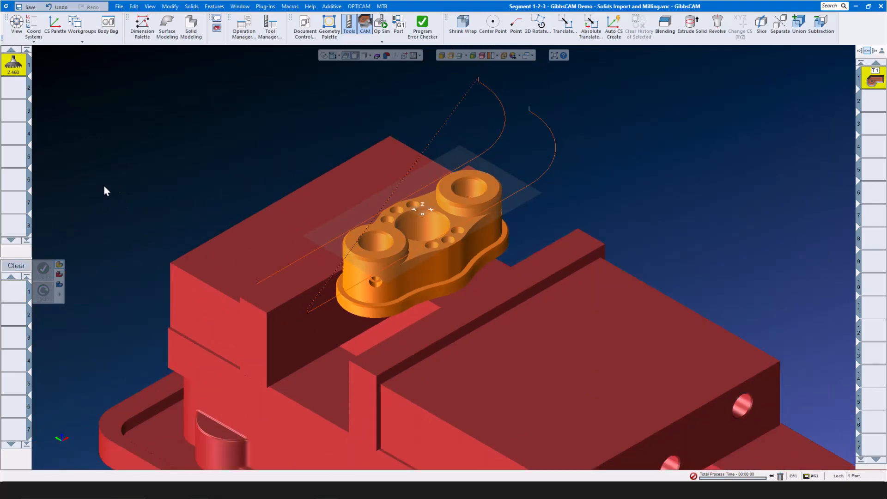
- Create tool 2 as a rough end mill: 0.5 diameter, 0.01 radius, 6 flutes, 1.6 out
double_click(13, 88)
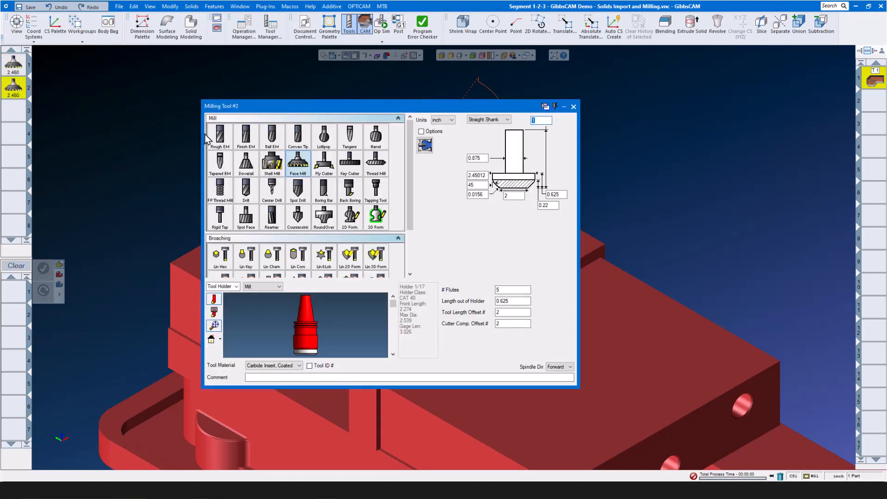
click(220, 136)
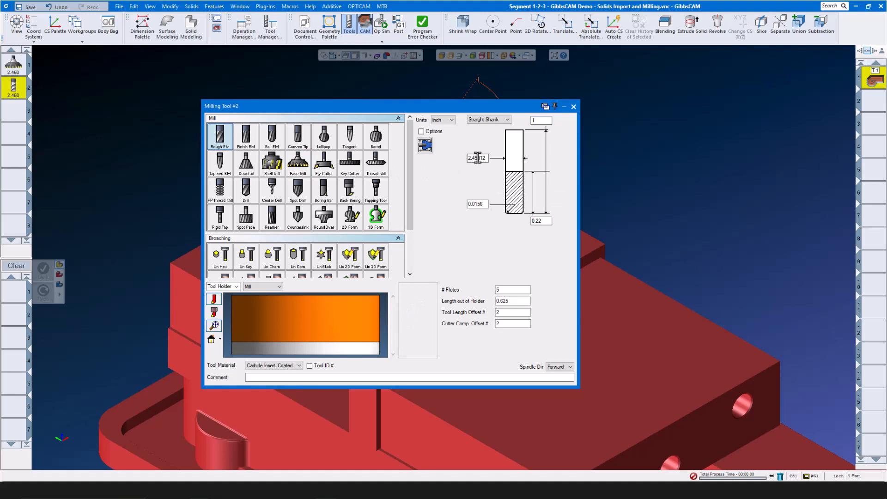
double_click(478, 157)
text(.5)
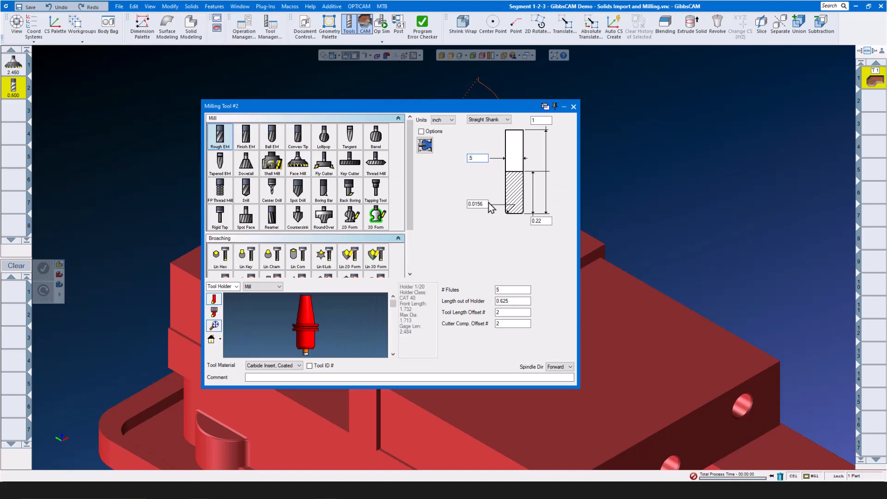
double_click(478, 203)
text(.0)
double_click(550, 221)
text(1)
text(3)
click(504, 288)
text(6)
click(514, 300)
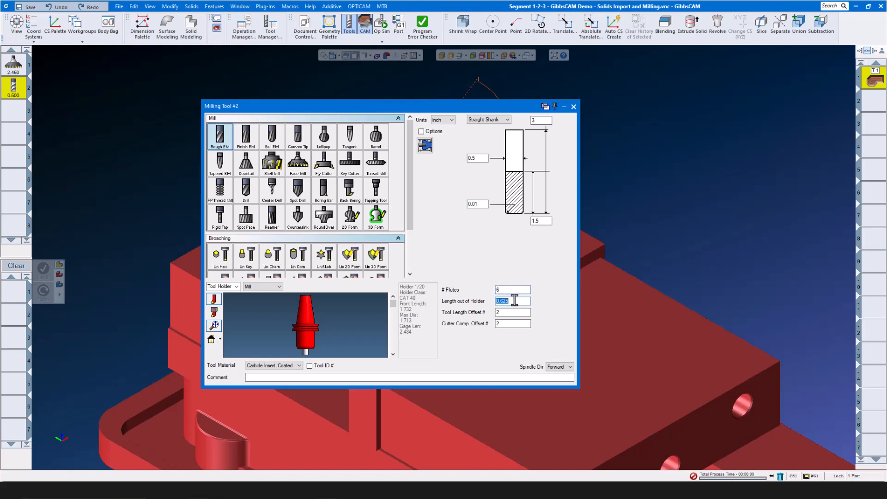
text(1.6)
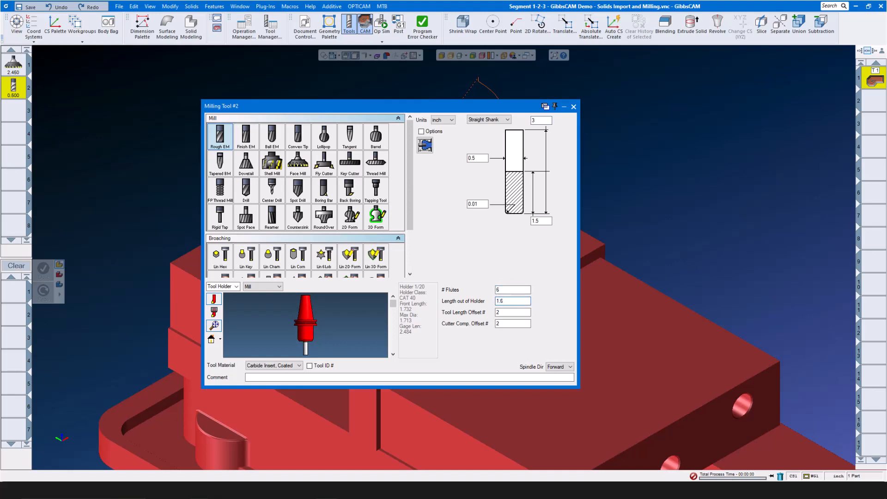
- Make tool 2 Carbide Solid in a Shrink Fit holder and close its definition
click(298, 366)
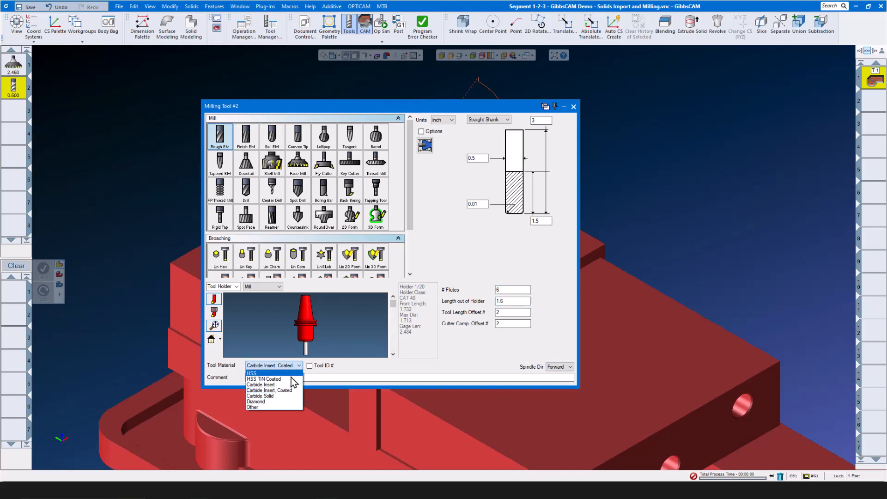
click(279, 396)
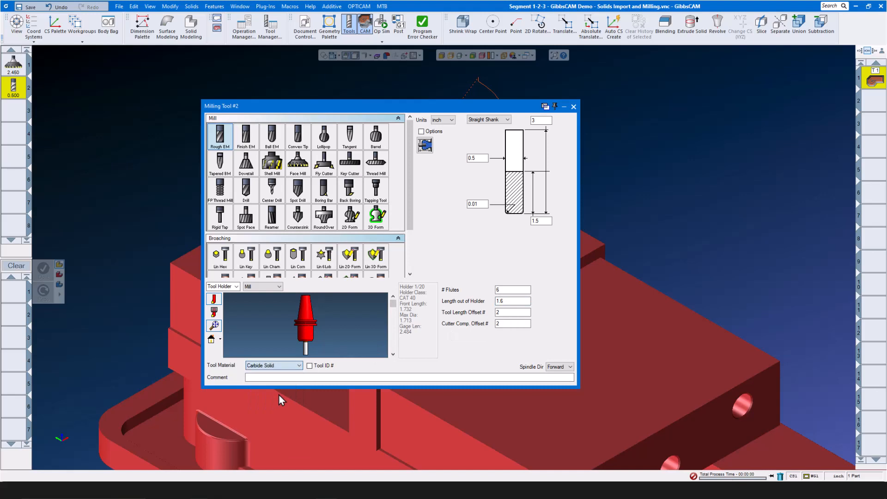
click(280, 287)
click(261, 331)
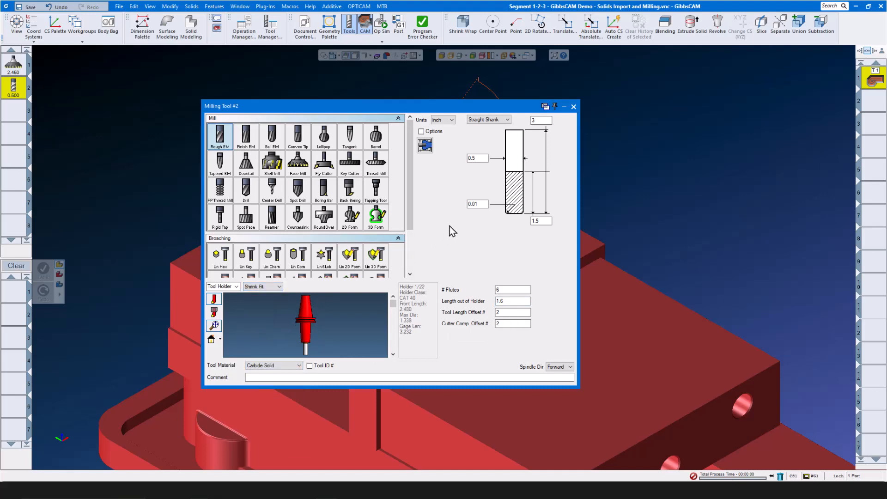
click(573, 107)
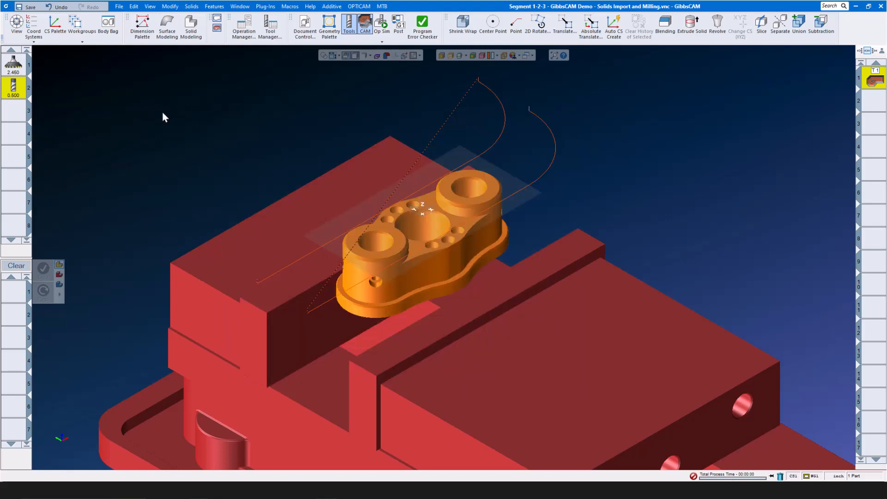
- Start a VoluMill process with tool 2 and bring up its Technology Expert
drag(13, 87, 21, 293)
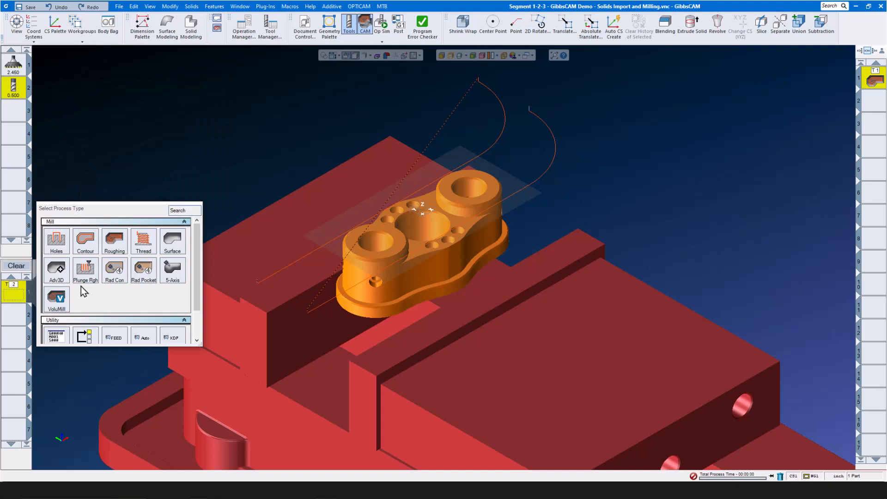
click(60, 297)
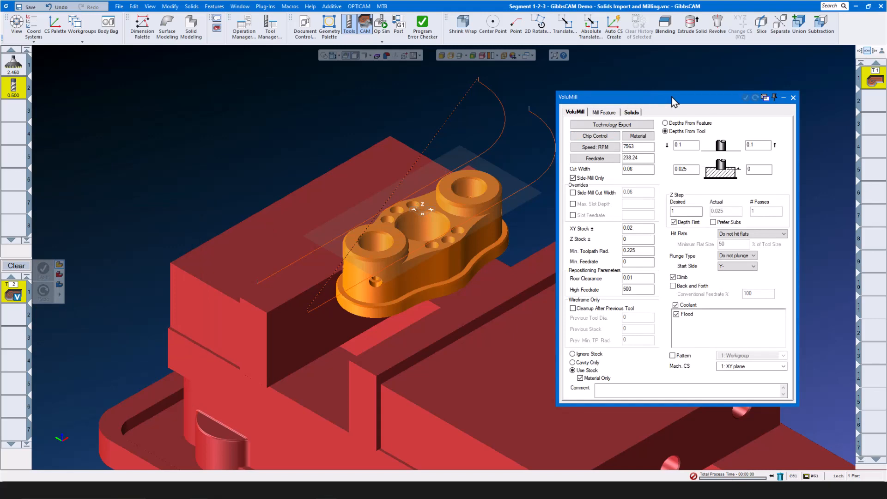
click(629, 125)
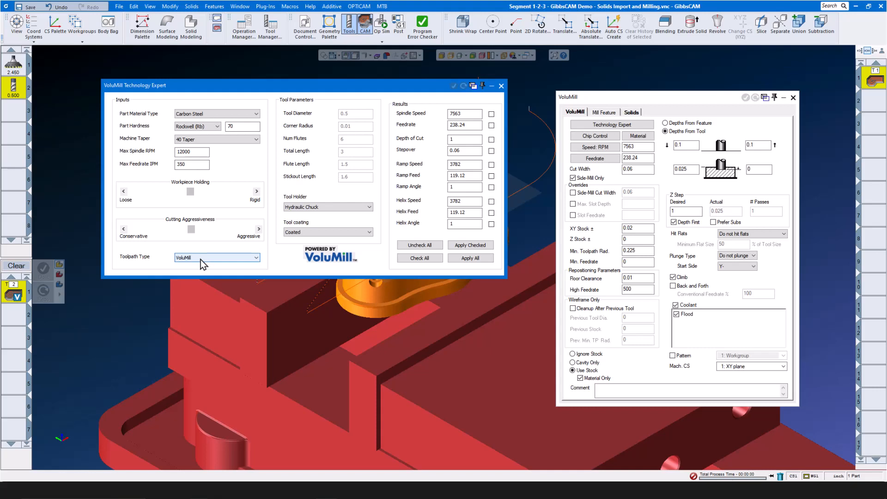
- Apply Technology Expert values for a Shrink Fit holder: 8594 RPM and 270.72 feed
click(361, 206)
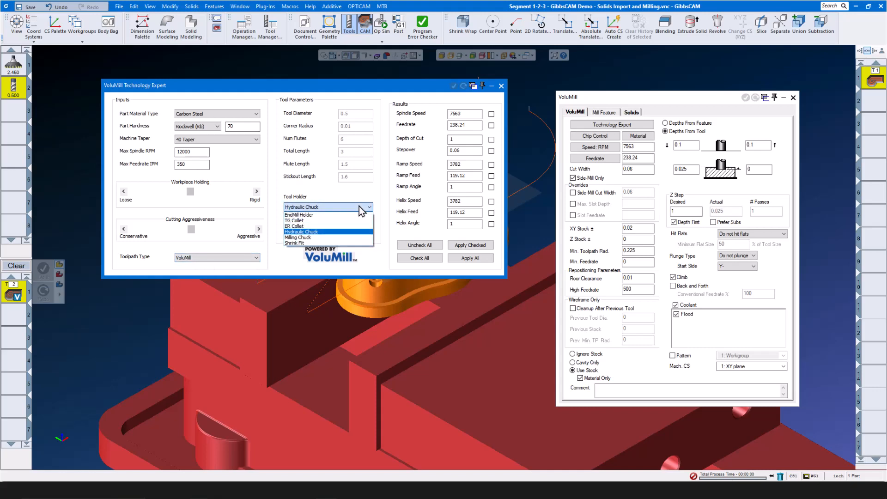
click(338, 243)
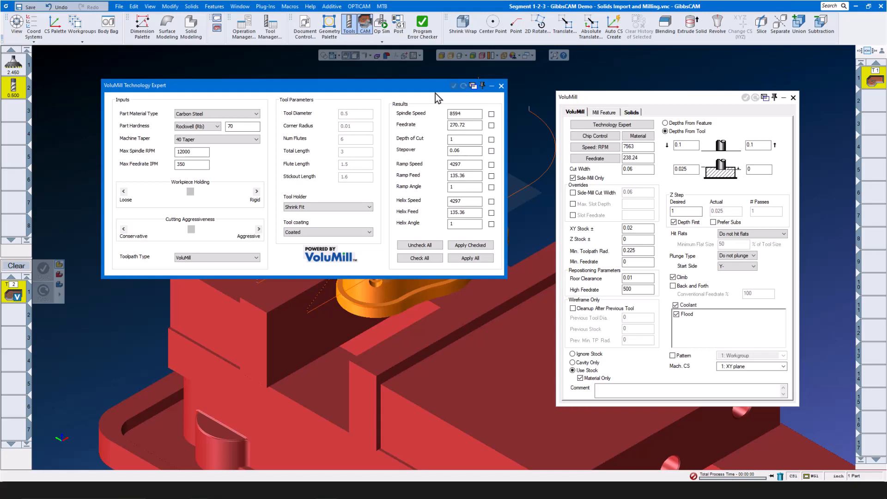
click(481, 261)
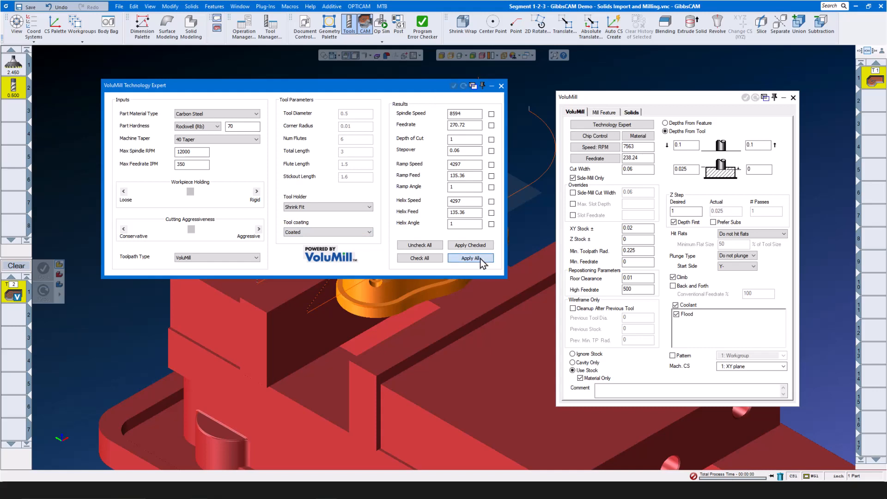
click(501, 87)
- Set VoluMill depths 0 to -1.28 with Do not plunge, and select the part solid
double_click(640, 228)
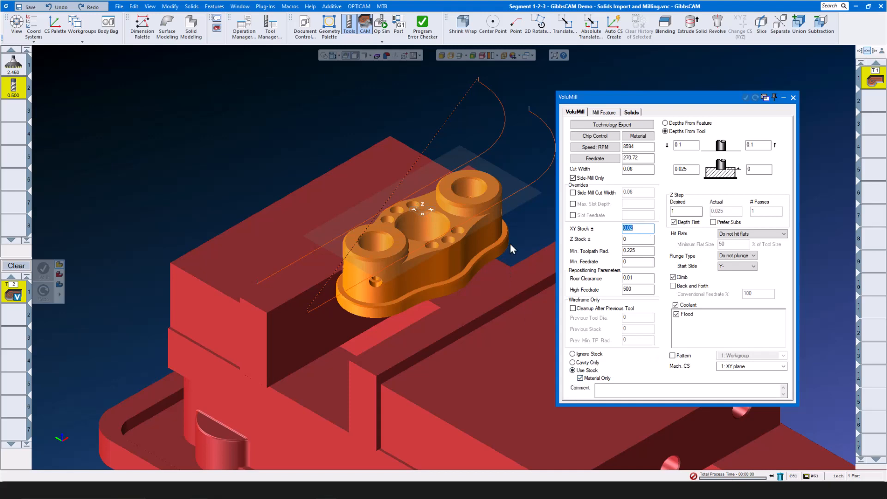
double_click(692, 169)
text(0)
double_click(768, 169)
click(753, 256)
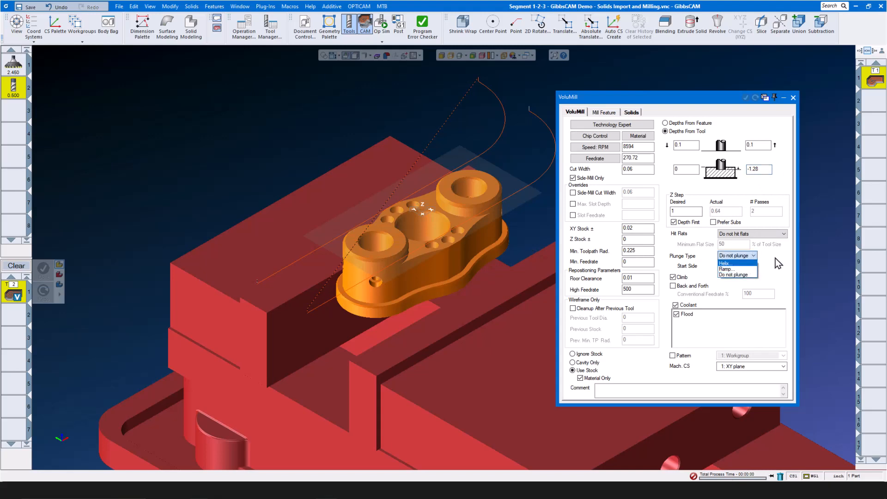
click(750, 275)
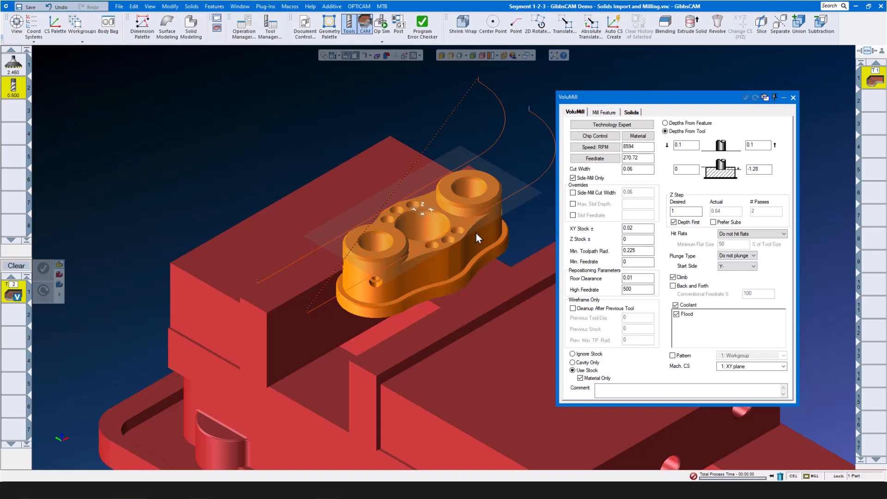
click(475, 248)
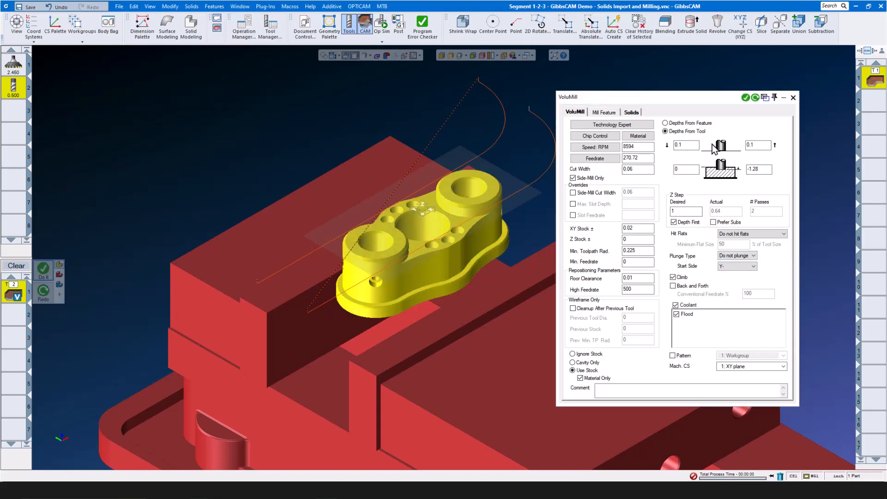
- Generate the VoluMill toolpath, then change bottom depth from -1.28 to -1 for one pass
click(745, 98)
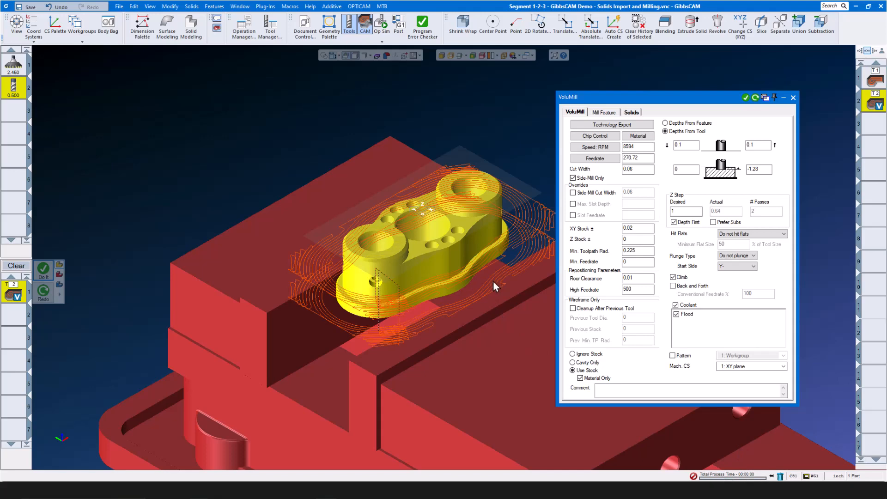
scroll(472, 264, up, 5)
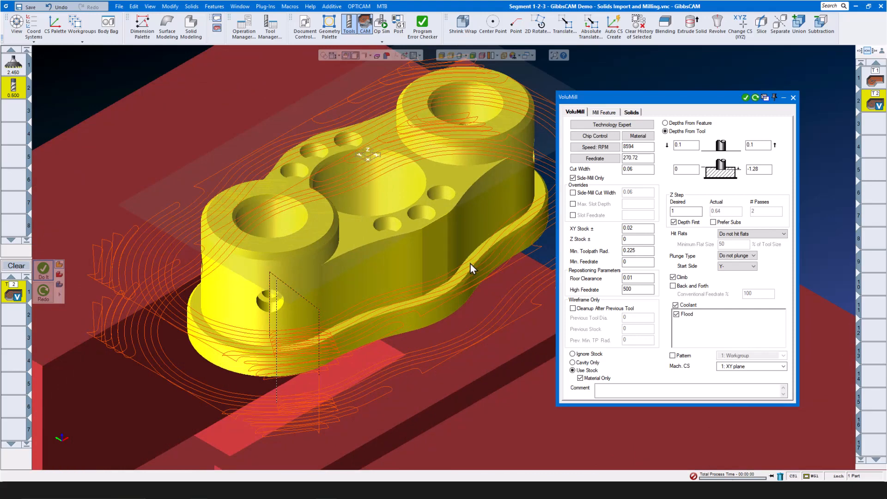
double_click(767, 169)
mouse_move(16, 91)
scroll(482, 247, up, 2)
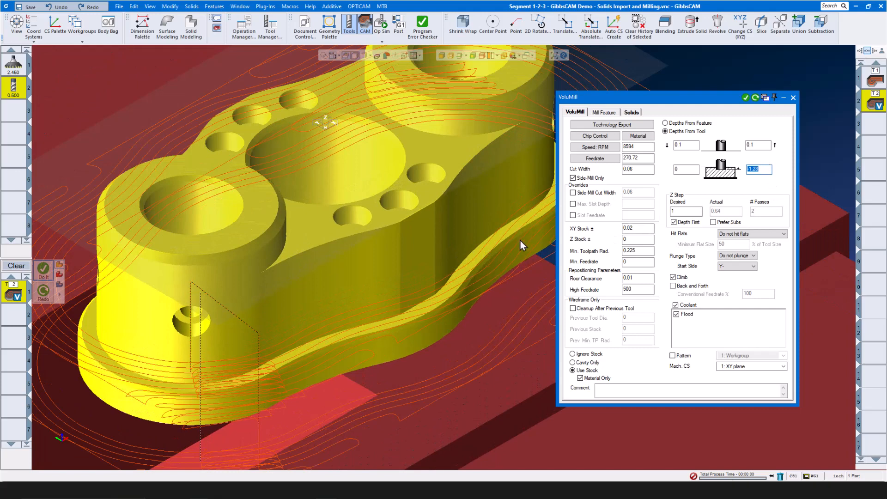
text(-1)
scroll(403, 248, down, 1)
scroll(402, 242, down, 1)
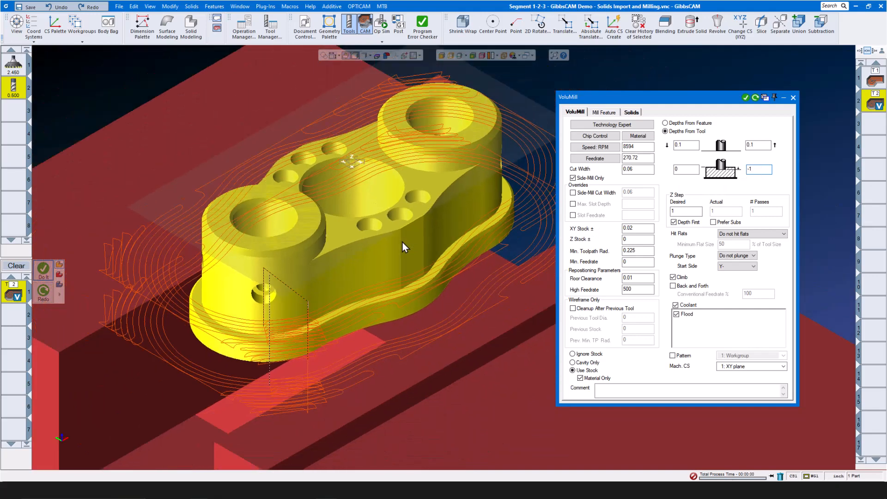
- Generate the -1 VoluMill roughing pass, add a second pass at -0.25 depth, and close the settings
click(744, 98)
scroll(381, 264, down, 3)
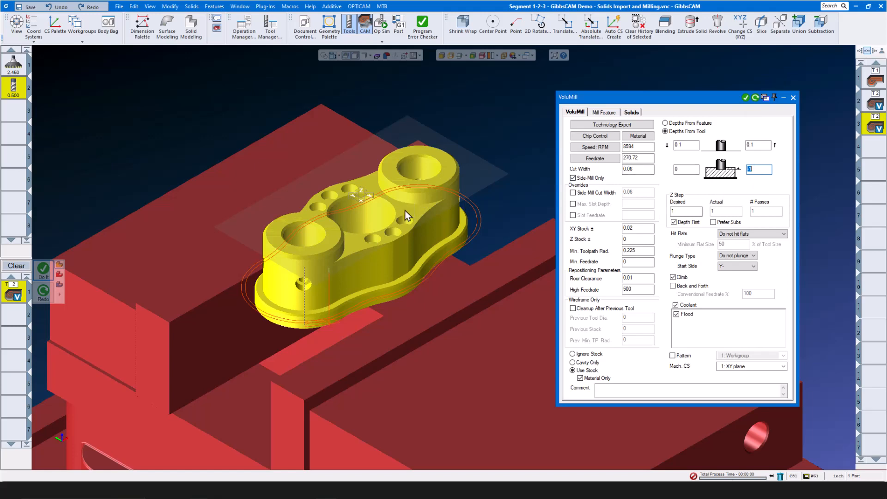
text(0.25-)
click(745, 97)
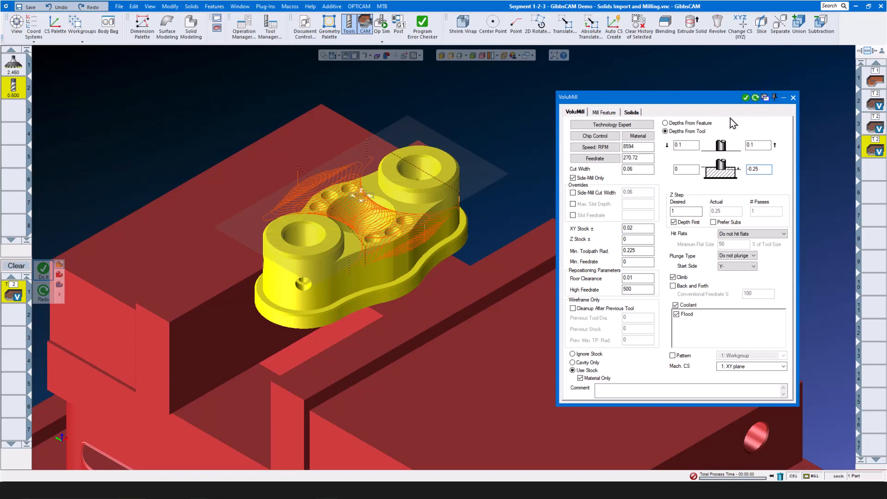
click(792, 98)
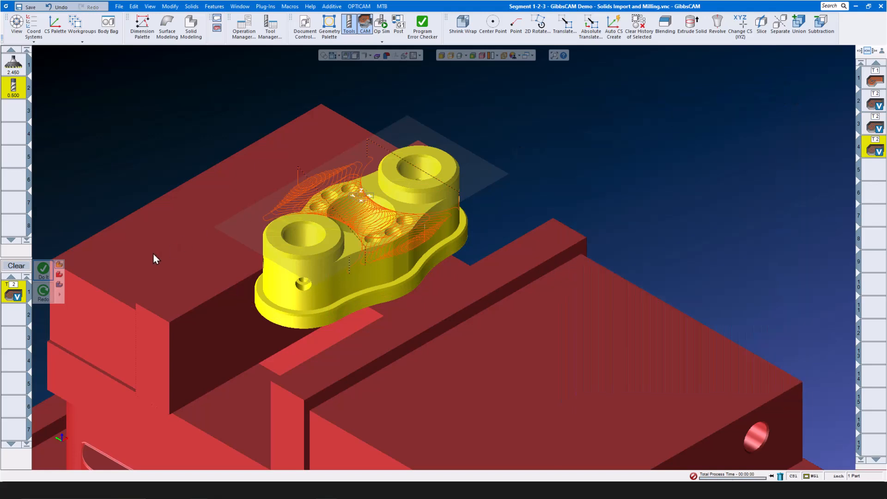
- Clear the process list and load the saved 625 Drill.prc2 process
click(18, 268)
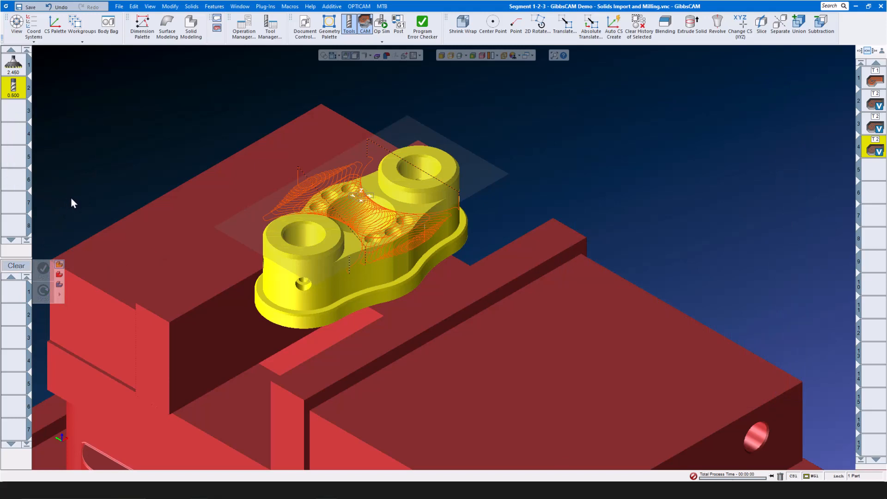
right_click(14, 292)
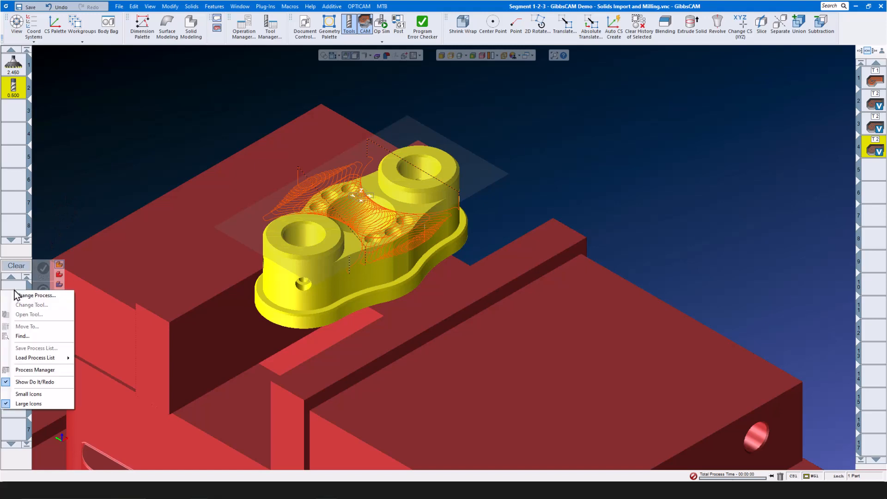
mouse_move(40, 357)
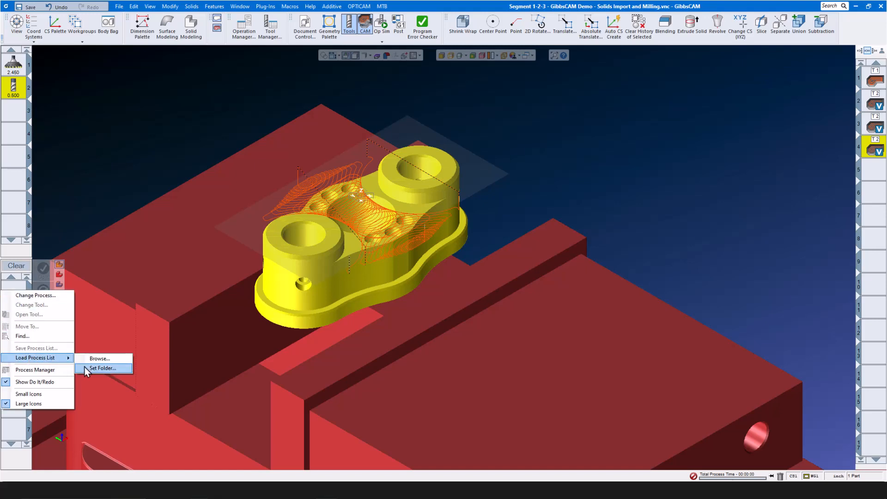
click(98, 359)
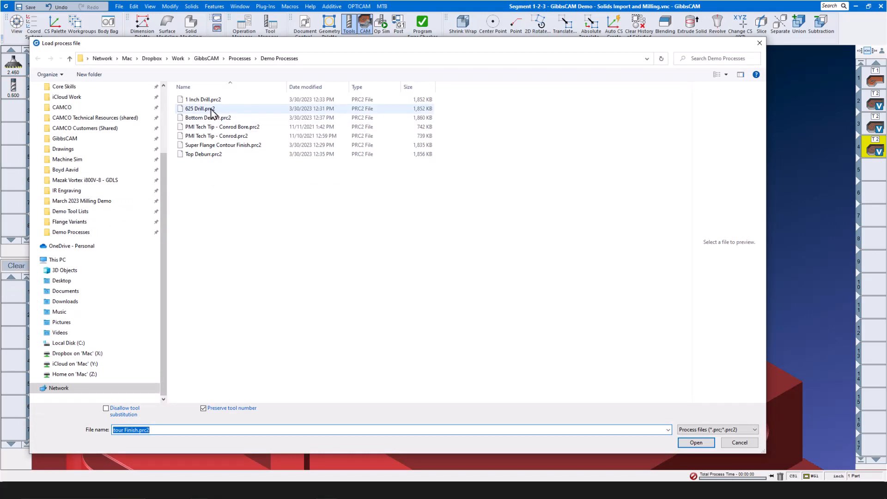
click(211, 109)
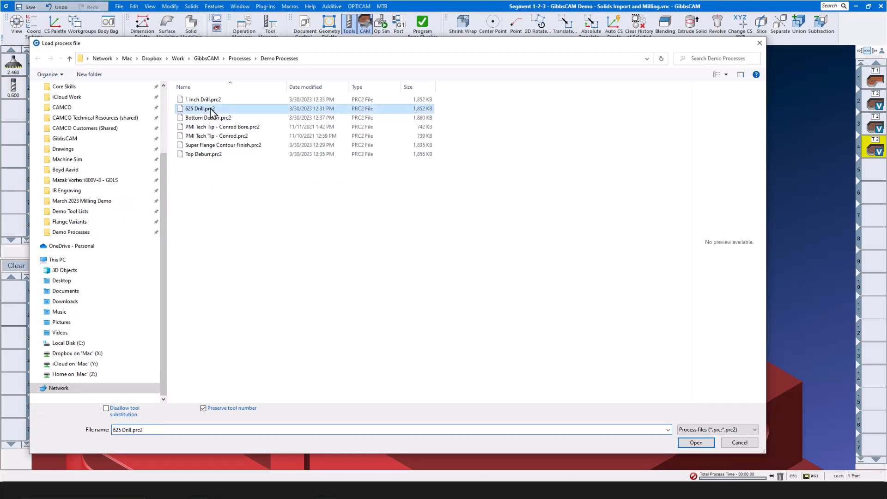
click(686, 443)
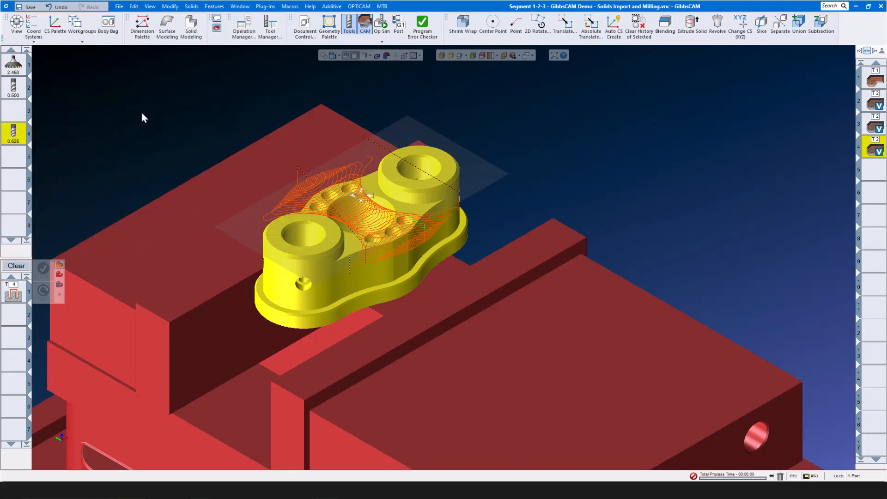
- Detect and auto-group all of the part's holes in the Hole Manager
click(211, 9)
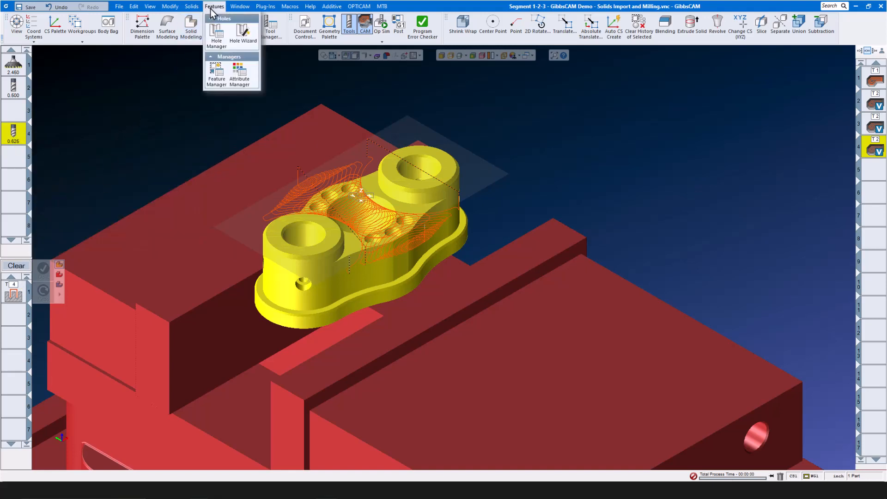
click(215, 39)
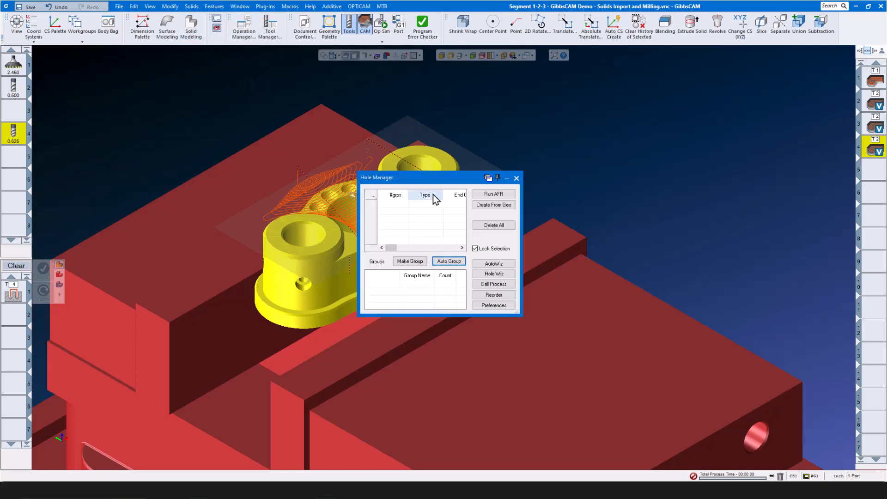
click(493, 194)
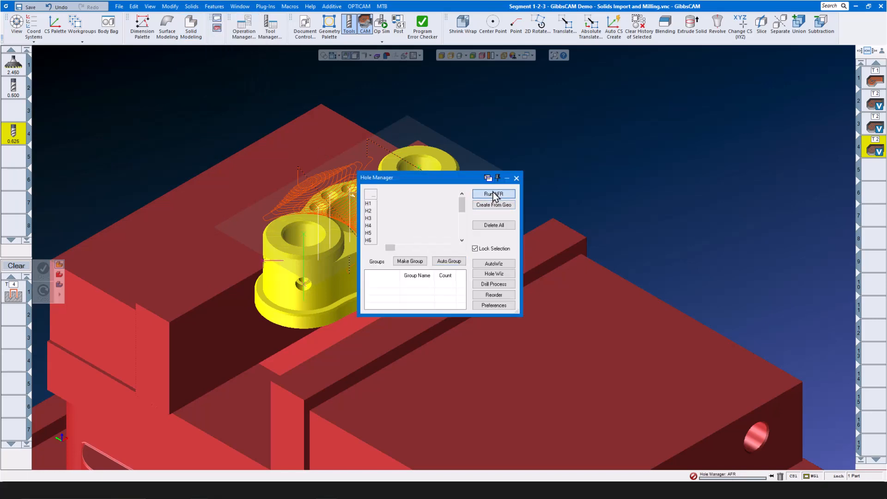
click(452, 261)
click(516, 178)
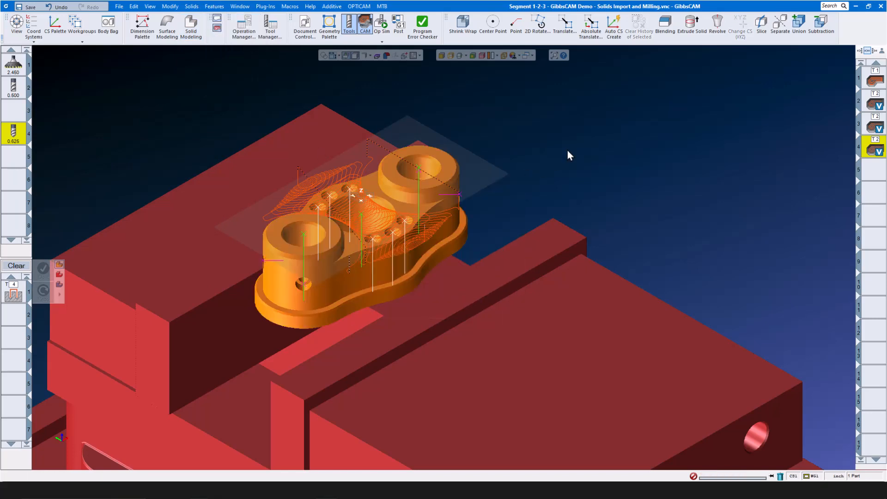
- Drill both boss holes with the 0.625 drill, review the hole depth settings, then clear the process
click(421, 171)
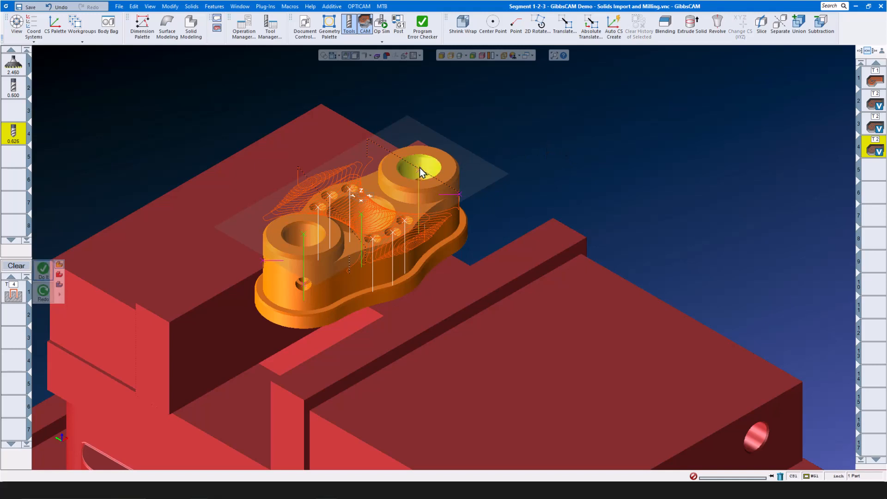
click(306, 234)
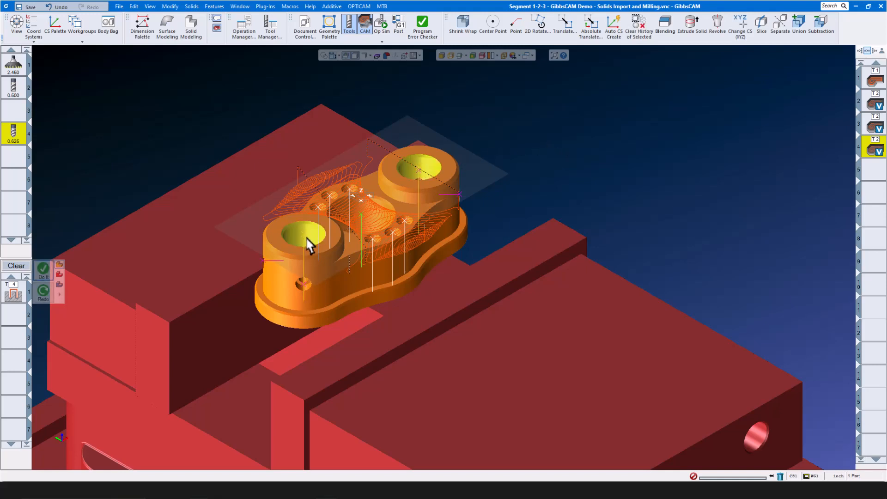
click(43, 269)
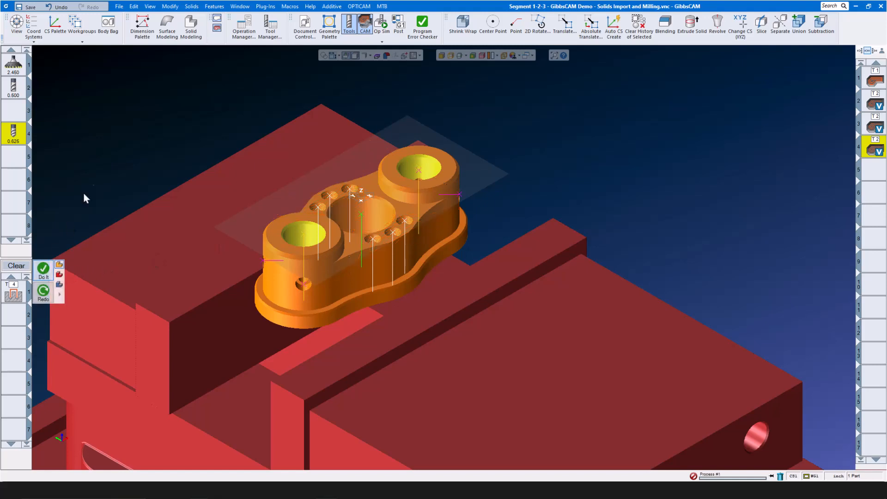
double_click(14, 294)
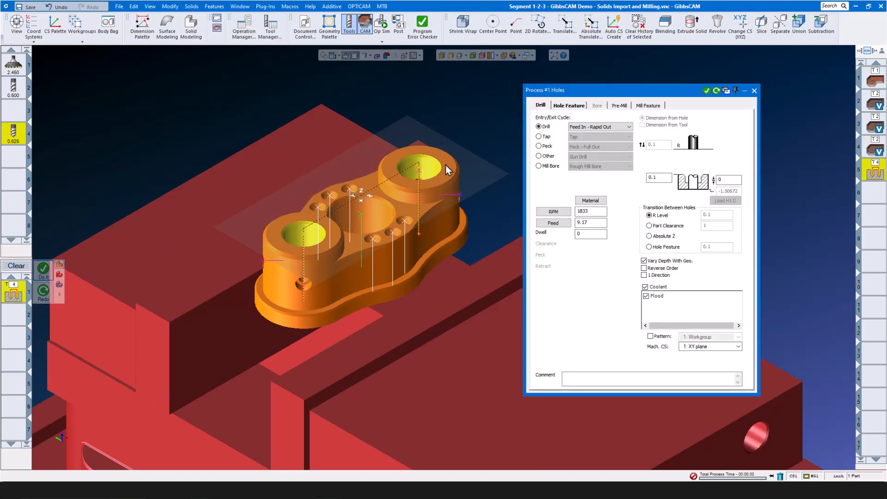
click(568, 107)
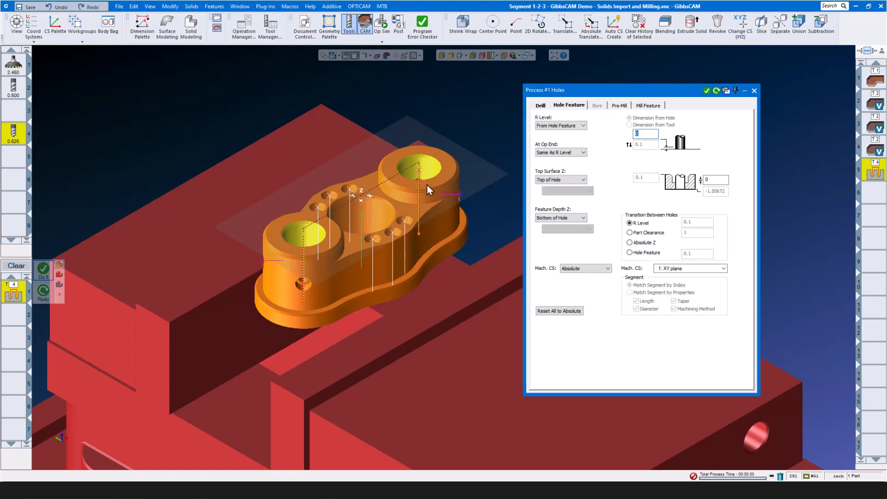
click(754, 91)
click(16, 265)
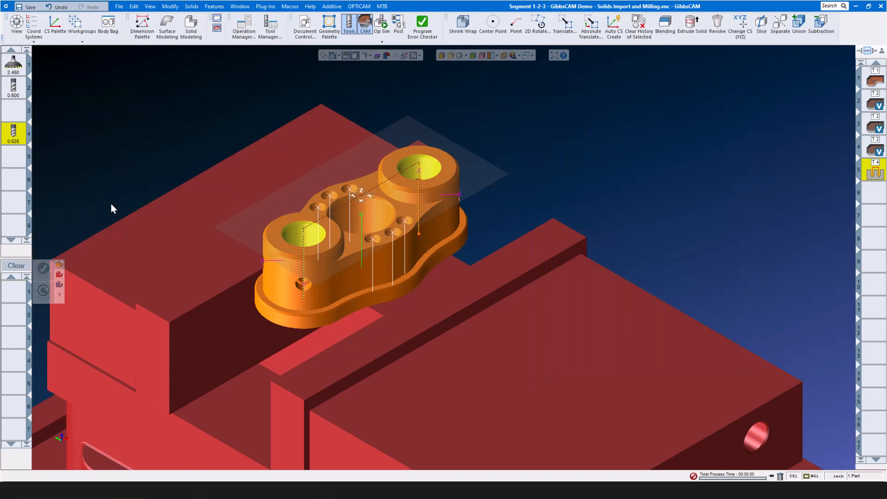
- Load the saved 1 Inch Drill.prc2 process
right_click(8, 298)
mouse_move(36, 362)
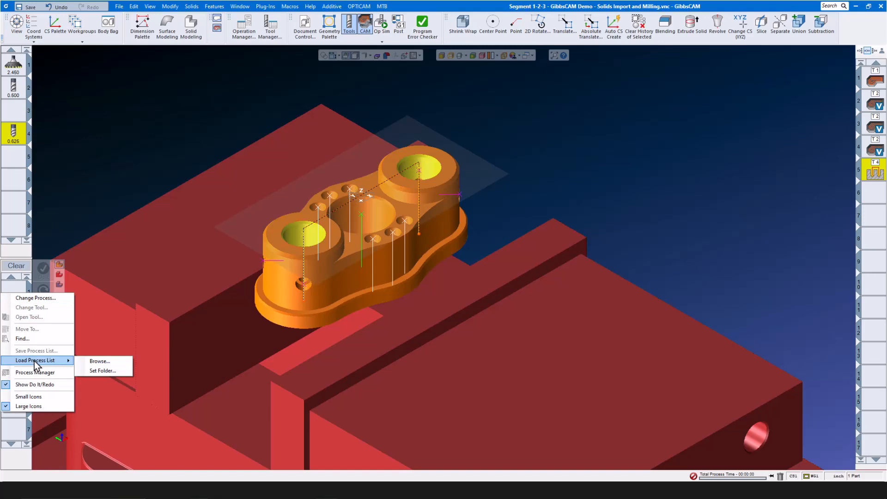
click(98, 360)
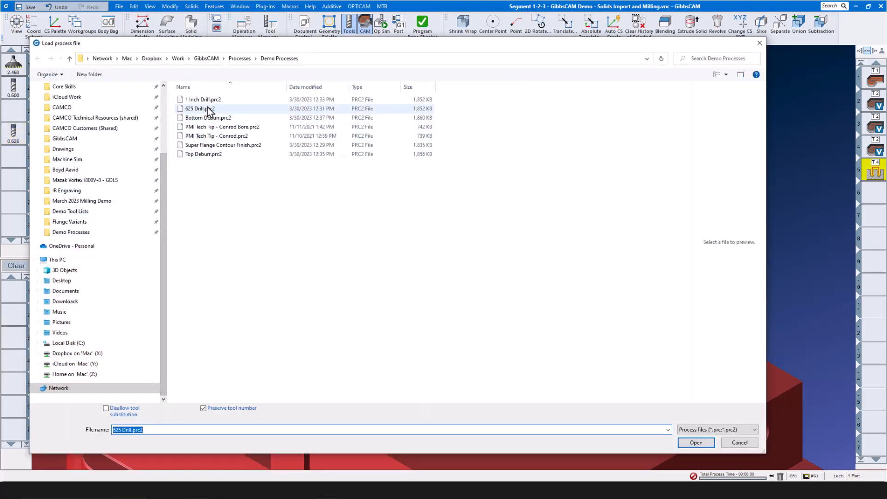
click(204, 100)
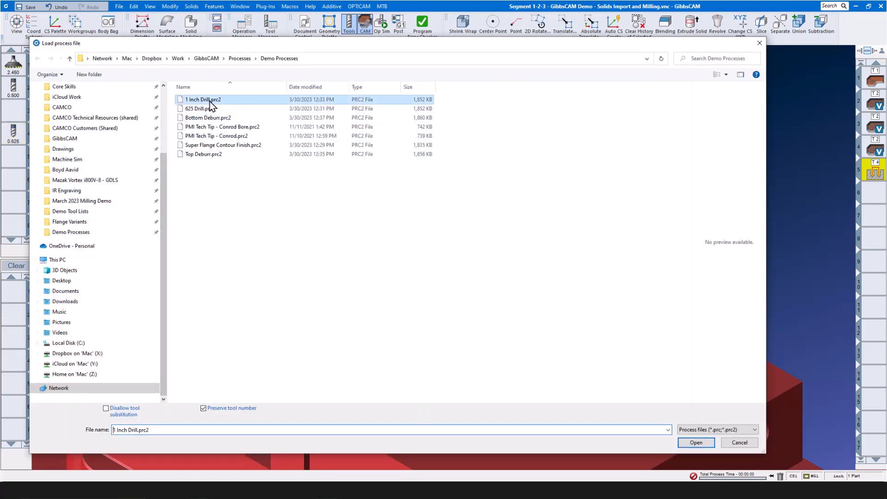
click(696, 442)
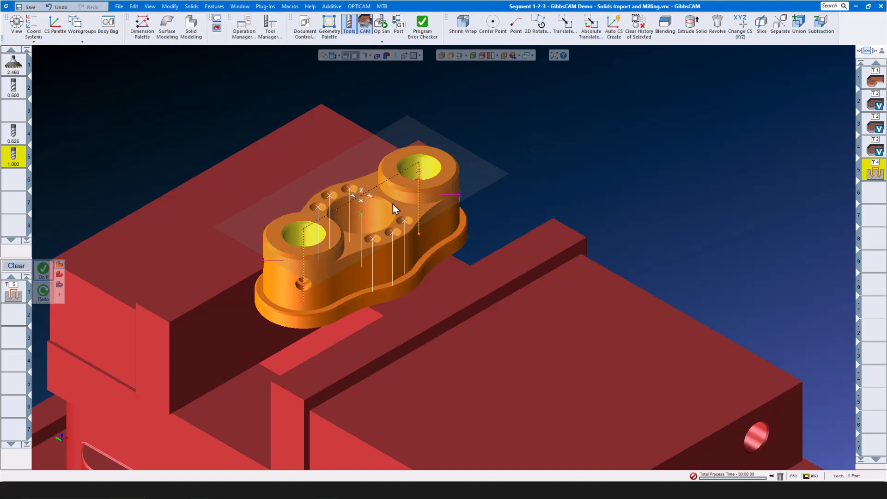
- Drill the large central hole with the 1-inch drill, then clear the process
click(366, 224)
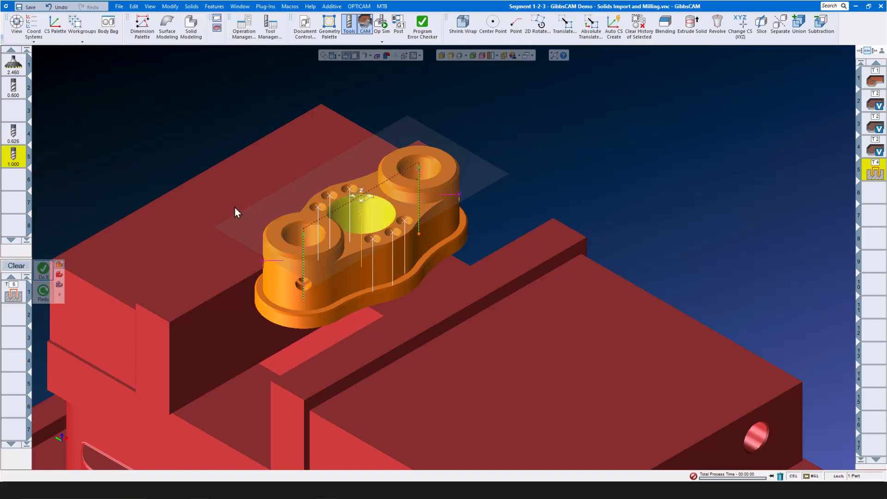
click(44, 270)
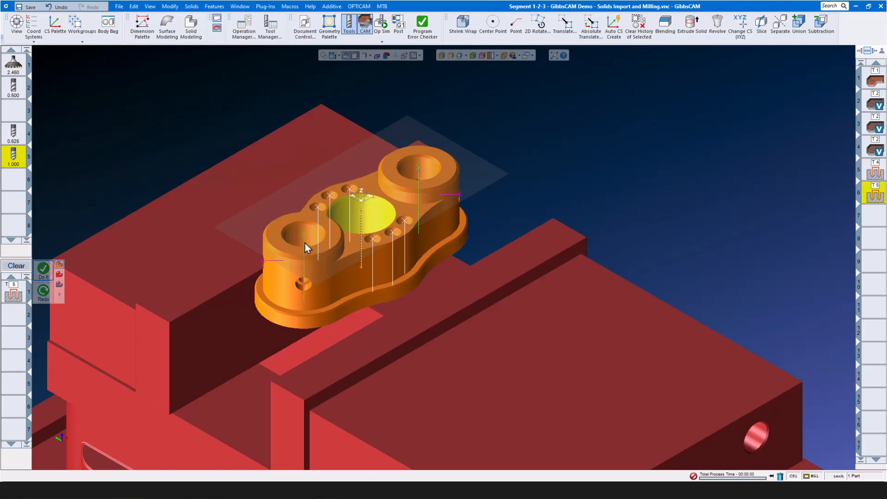
click(20, 268)
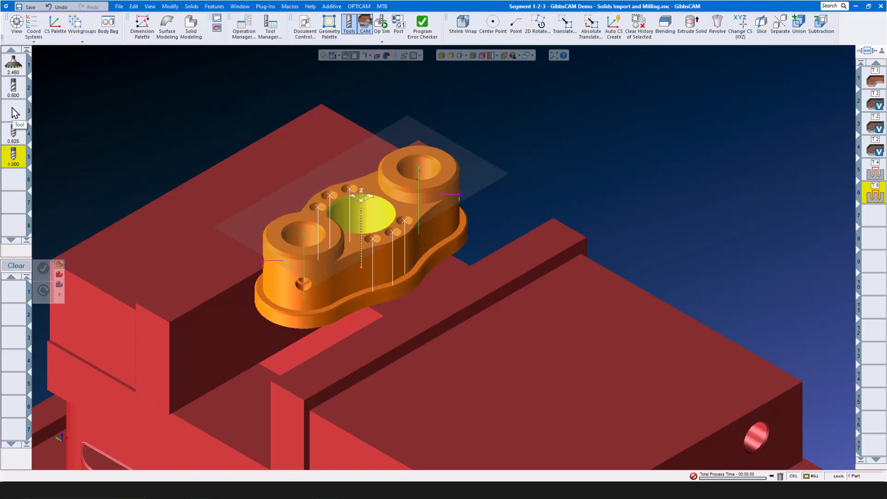
- Load Super Flange Contour Finish.prc2 from the saved process files
right_click(9, 291)
mouse_move(34, 361)
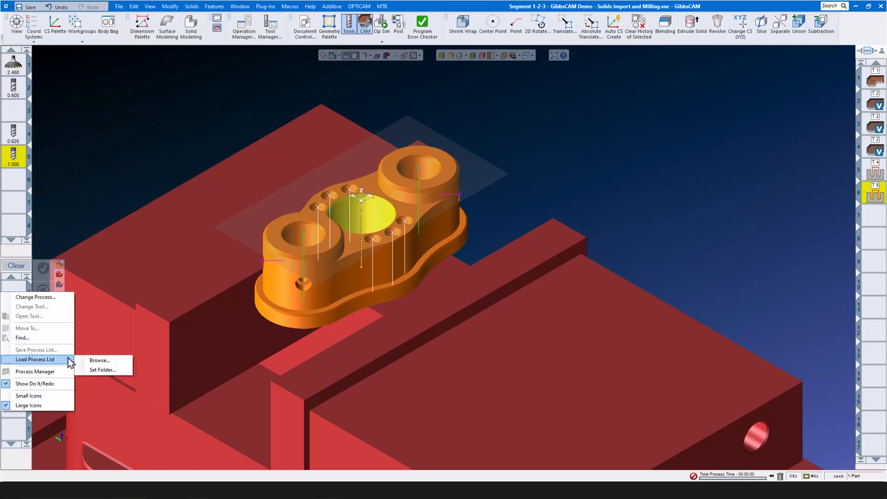
click(96, 360)
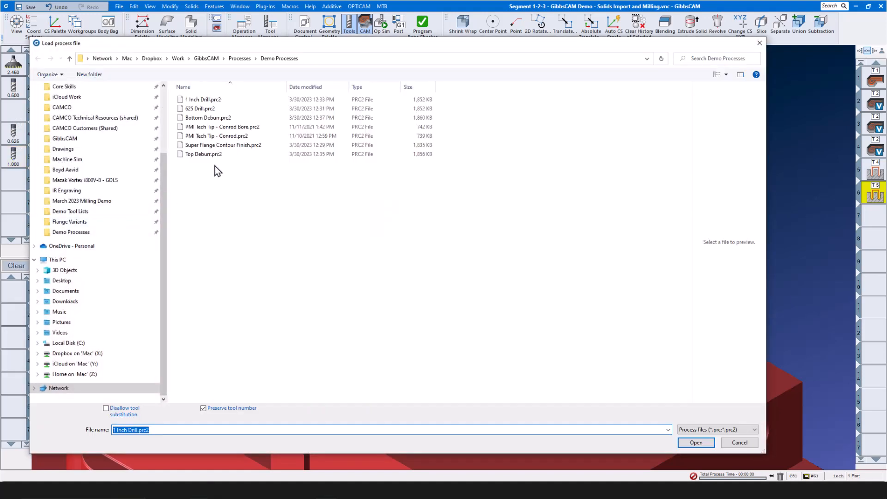
click(232, 144)
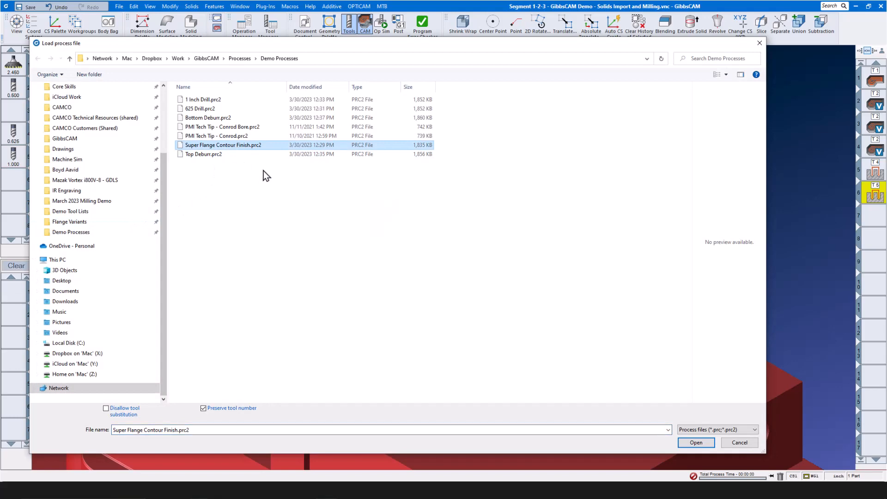
click(705, 445)
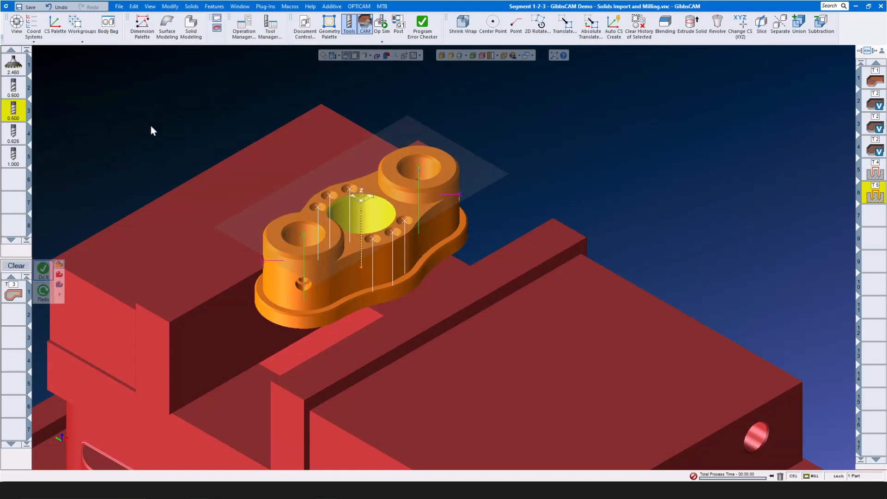
- Turn on the slice plane, raise it up the part, and check the outer section profile's depth
click(458, 56)
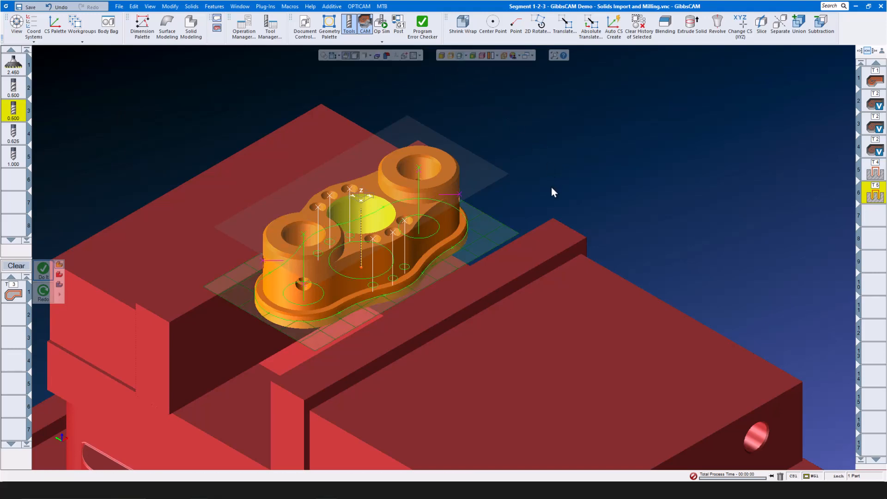
mouse_move(470, 256)
mouse_down()
mouse_move(462, 201)
mouse_move(470, 201)
mouse_move(474, 253)
mouse_up()
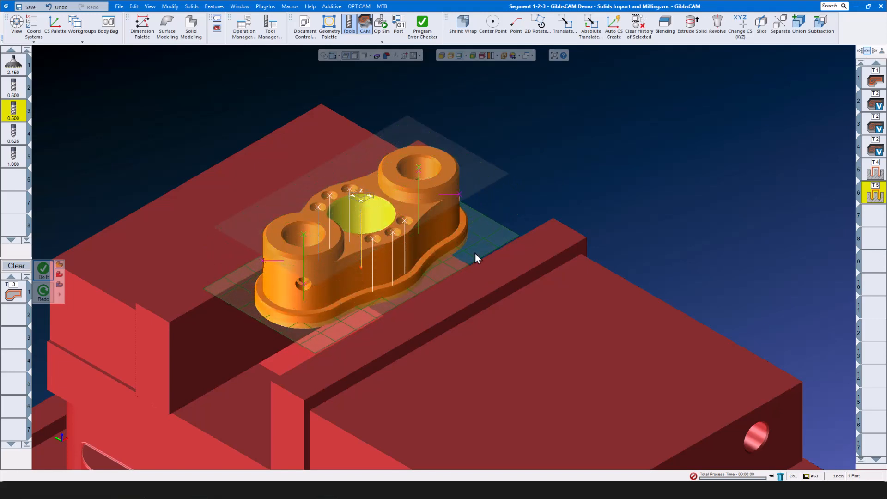
click(408, 287)
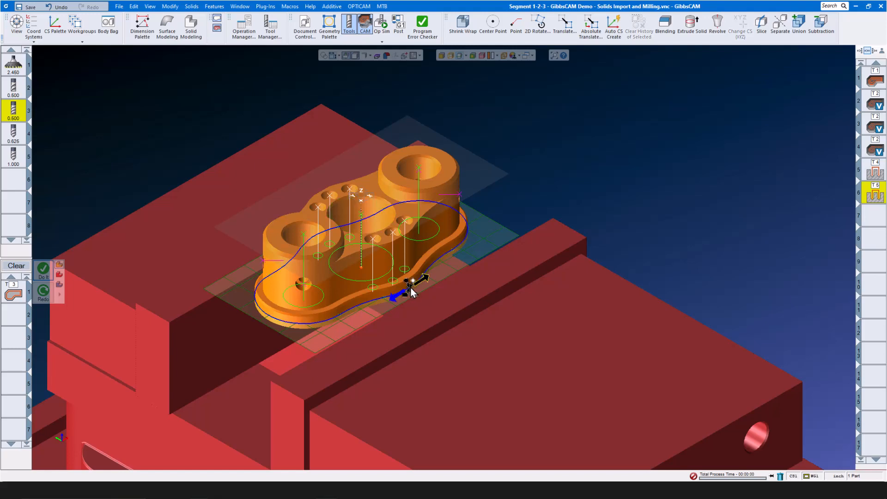
right_click(450, 265)
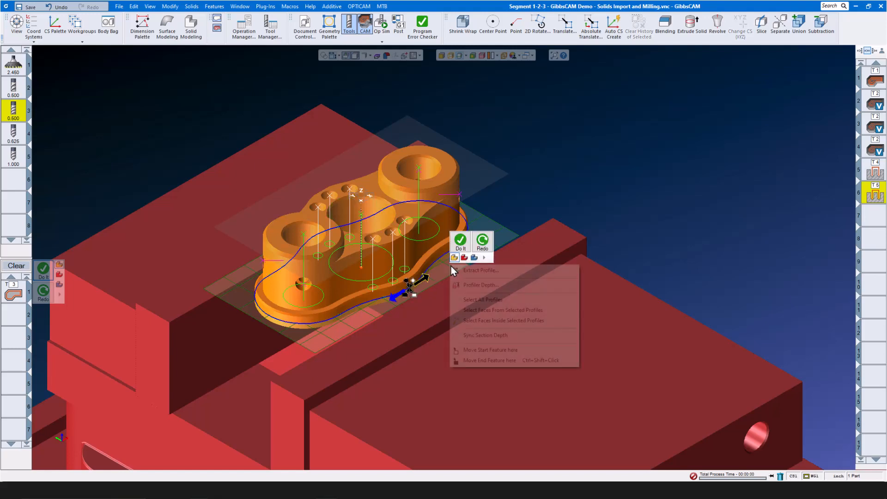
click(472, 285)
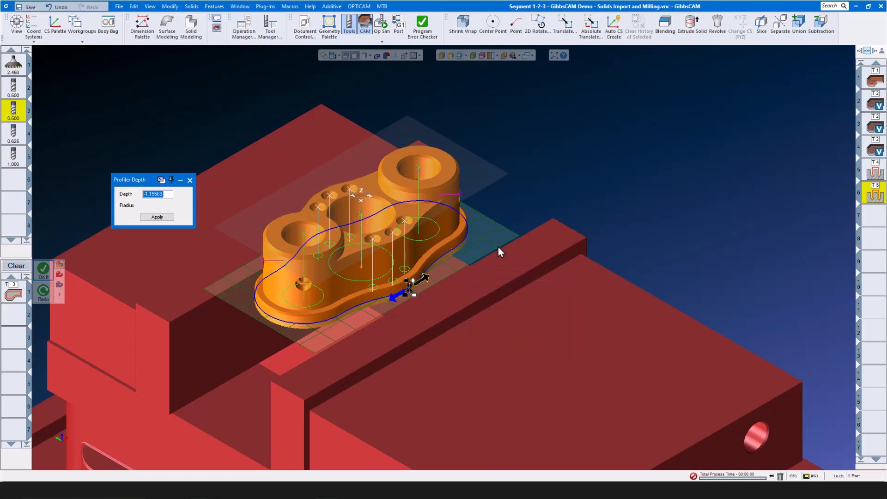
click(190, 180)
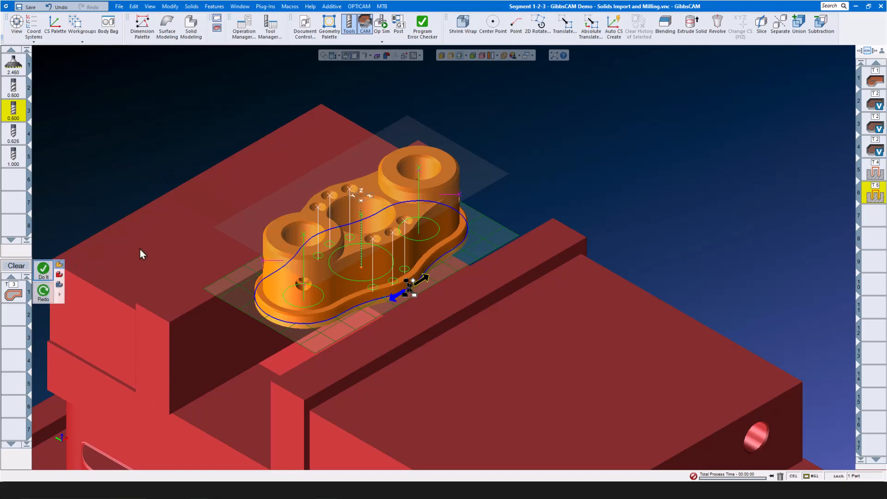
click(664, 168)
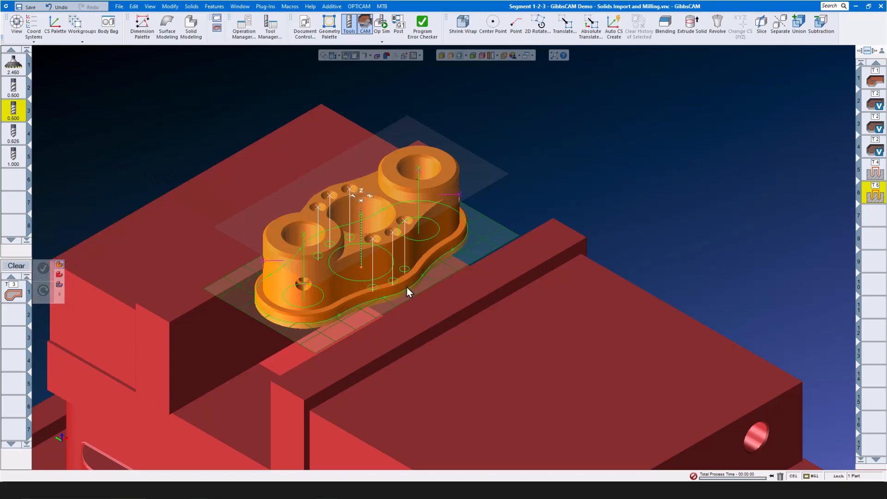
- Generate the contour finish toolpath around the flange's outer profile with tool 3
click(407, 287)
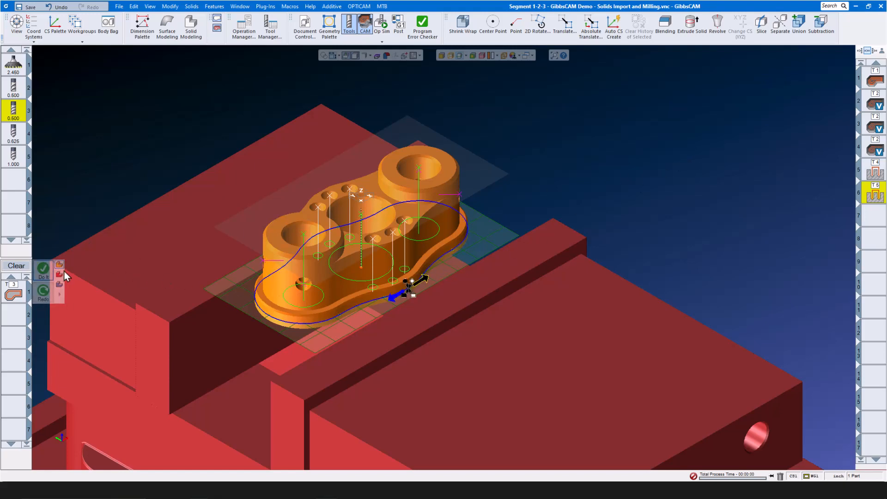
click(43, 270)
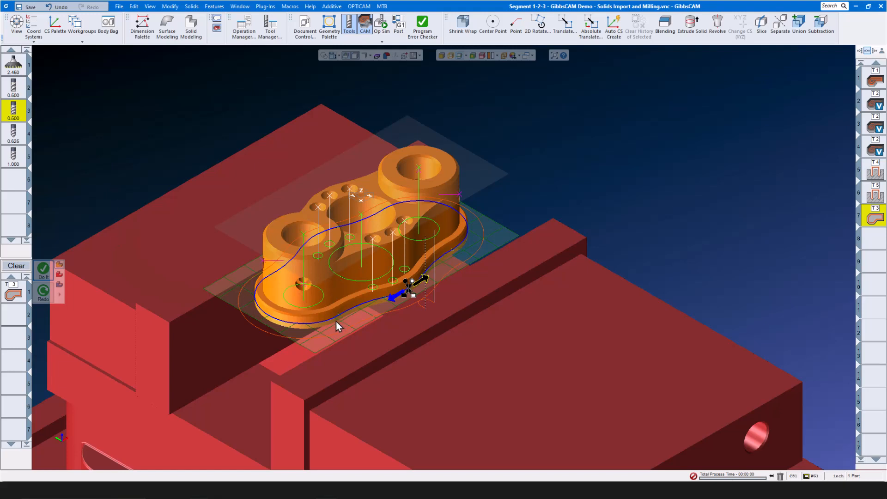
click(332, 341)
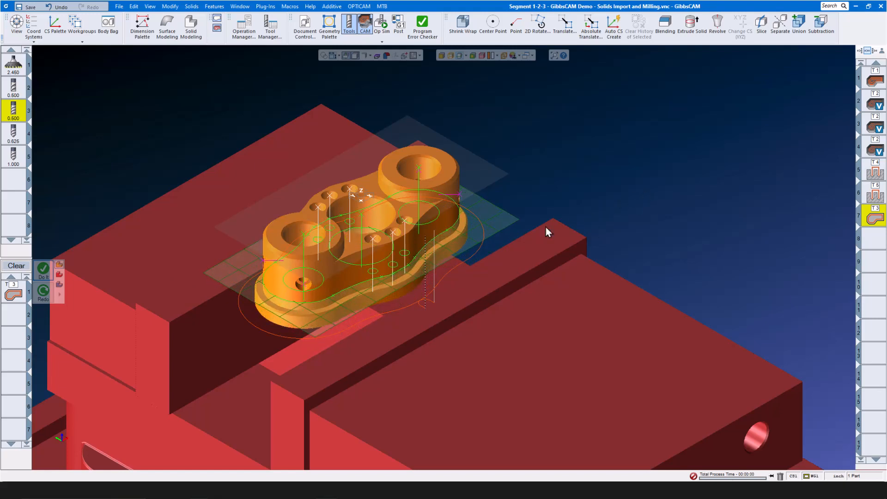
- Create another outer-contour pass with bottom depth -1, then raise the slice plane to the boss tops
click(401, 270)
scroll(402, 282, up, 5)
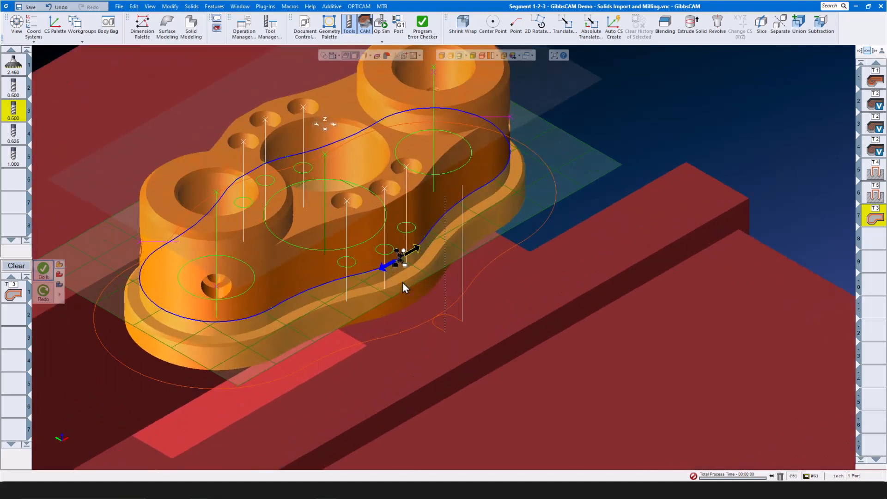
scroll(403, 283, up, 3)
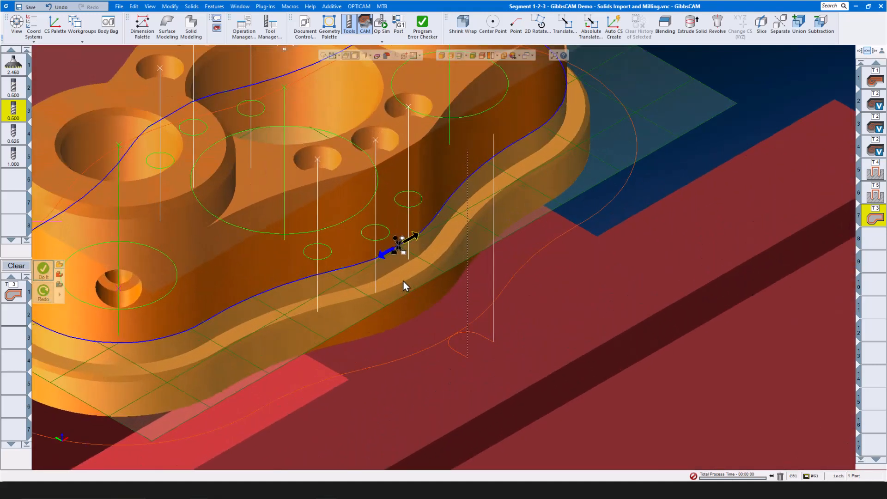
click(23, 299)
double_click(23, 300)
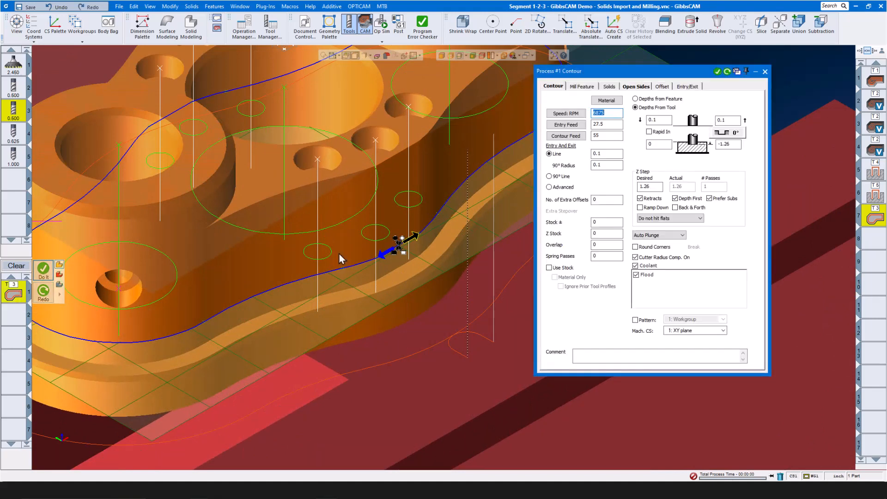
click(730, 145)
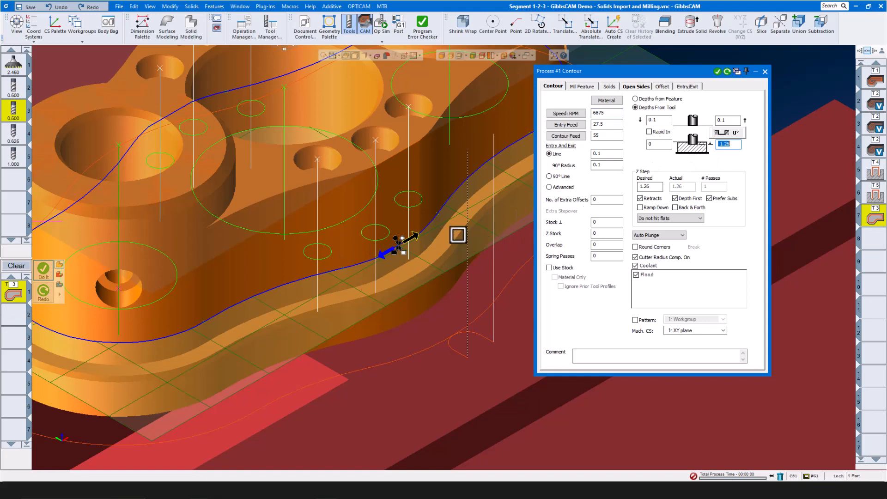
text(-1)
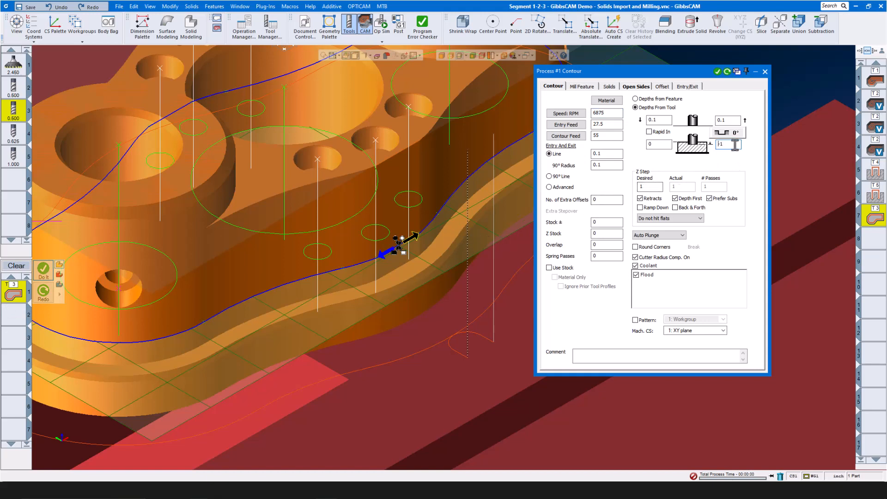
scroll(494, 334, down, 8)
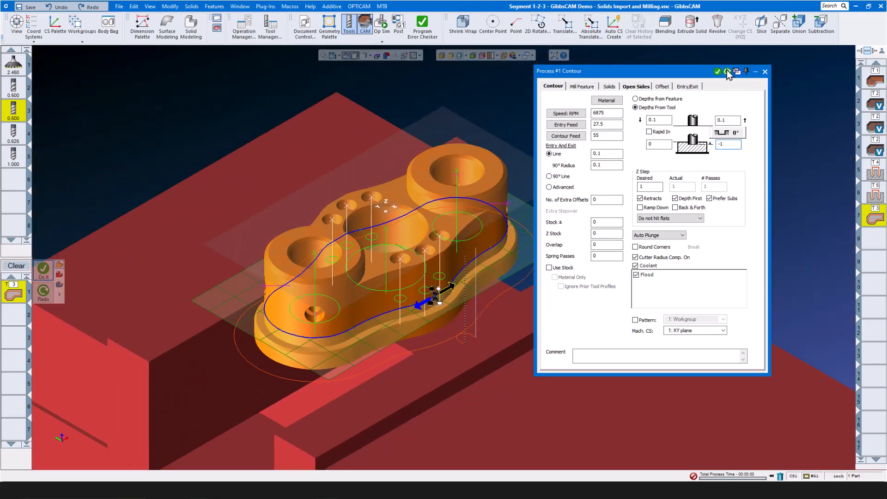
click(717, 72)
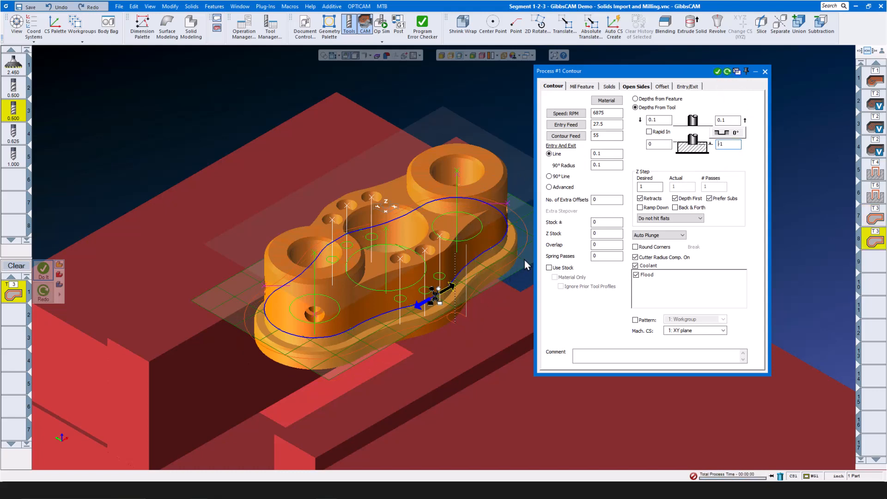
drag(525, 260, 516, 218)
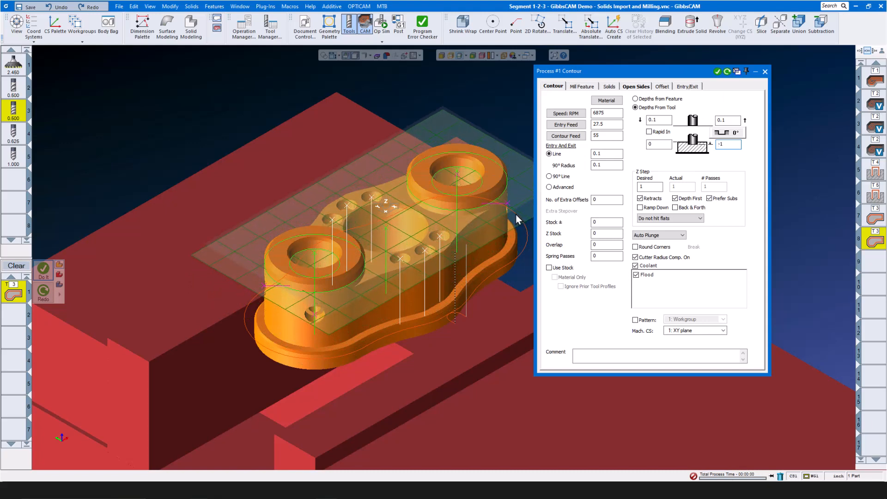
- Select both boss contours and create a contour operation at -1.25 bottom depth
click(492, 202)
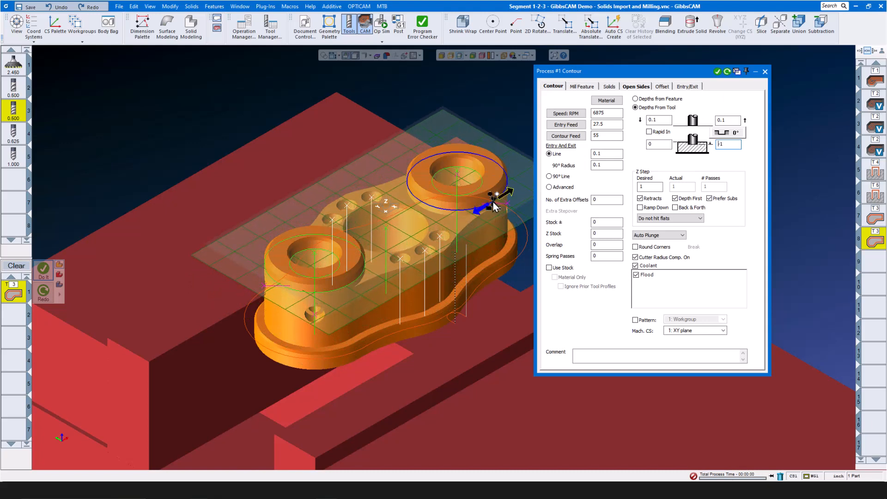
right_click(342, 294)
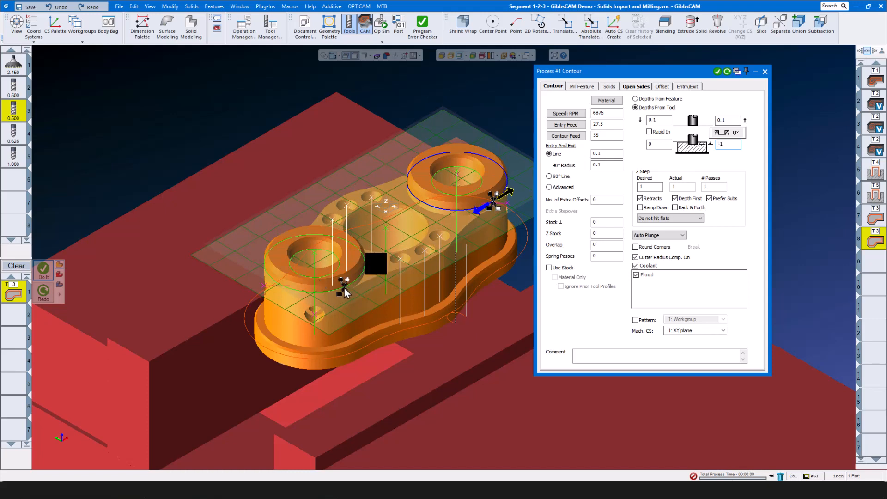
double_click(734, 144)
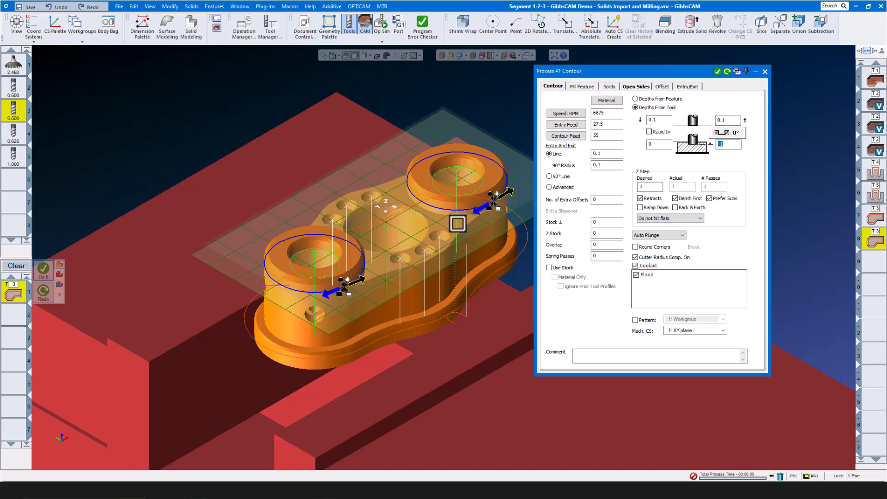
text(-1.25)
click(716, 72)
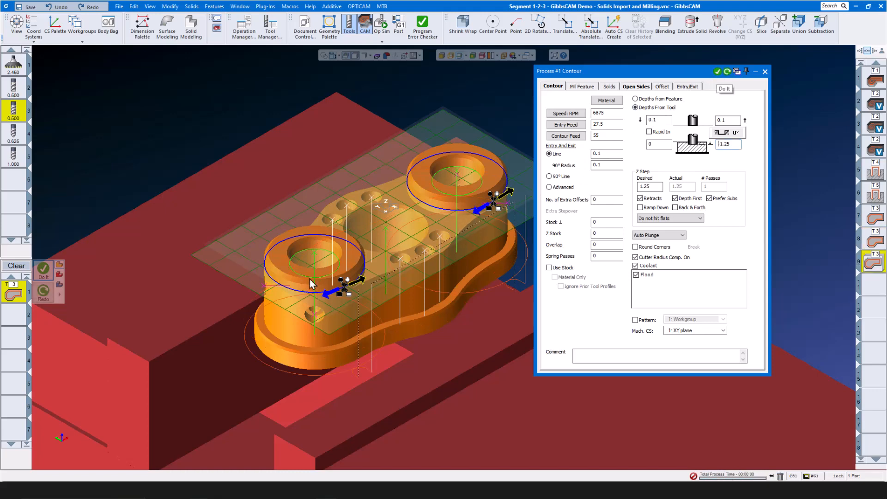
- Regenerate the boss contour at -0.25 depth and close the contour process settings
double_click(737, 145)
text(-0.25)
click(727, 71)
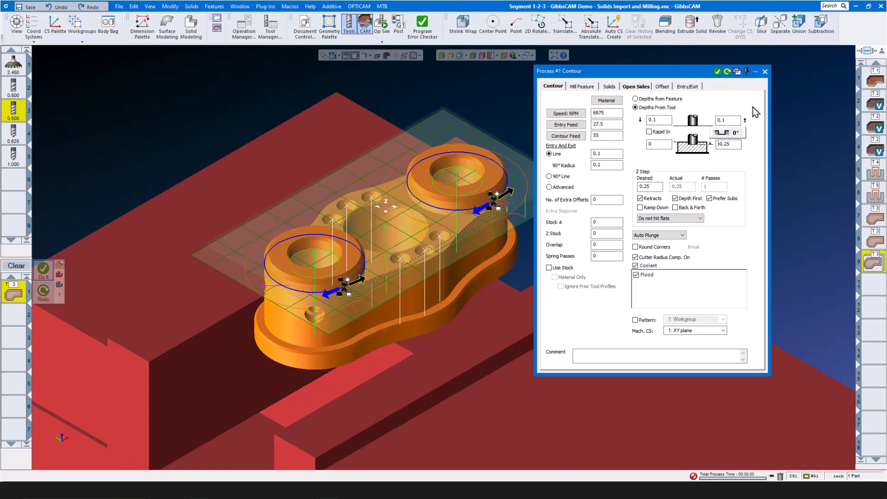
click(764, 72)
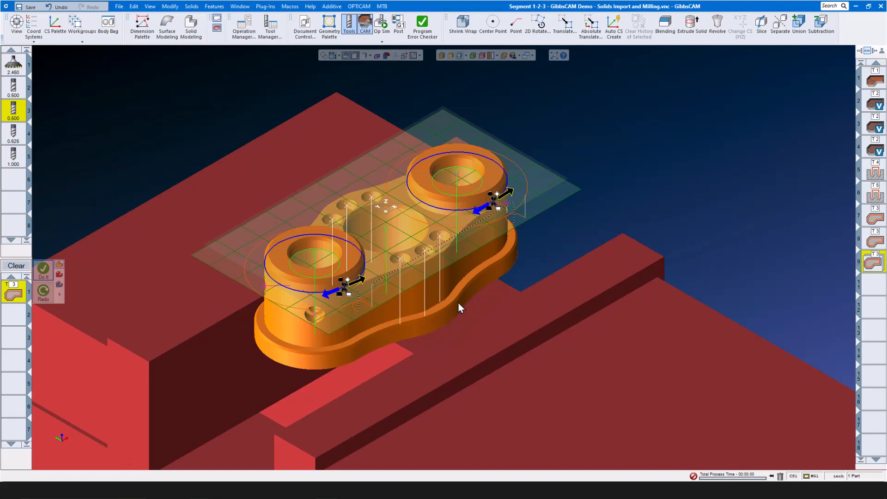
- Deselect the bosses, clear the process list, and load Bottom Deburr.prc2
click(633, 163)
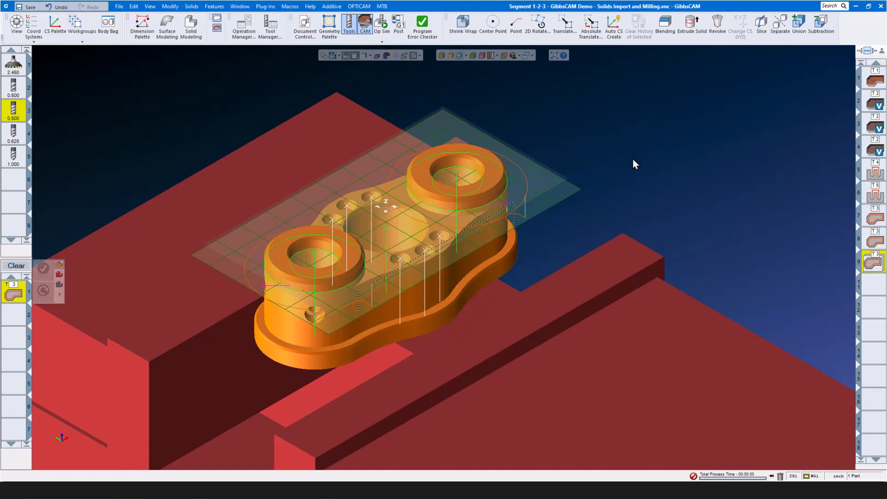
click(16, 265)
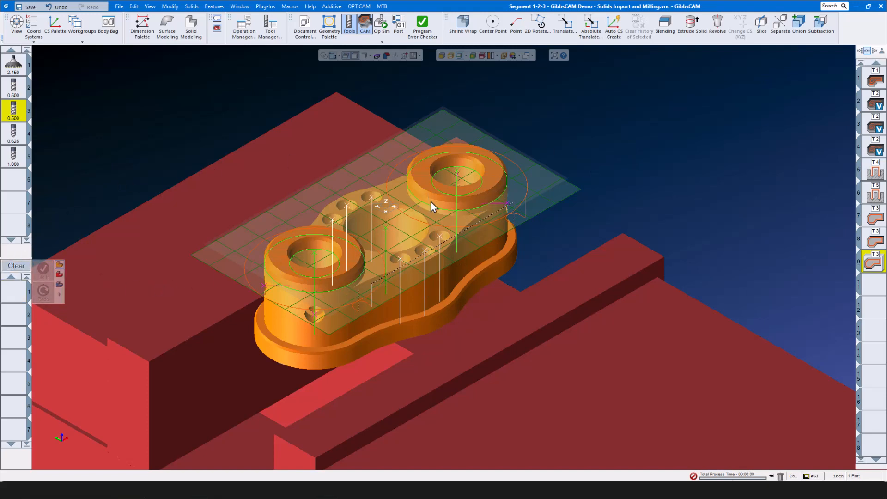
right_click(14, 291)
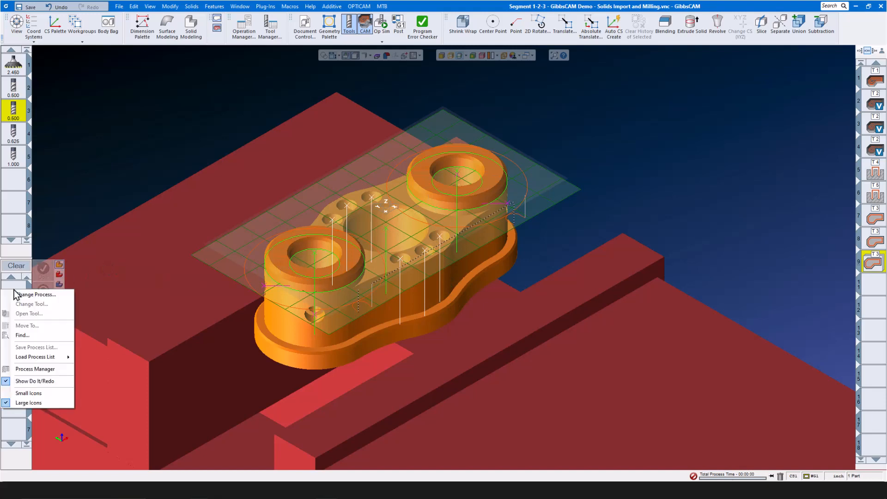
mouse_move(29, 360)
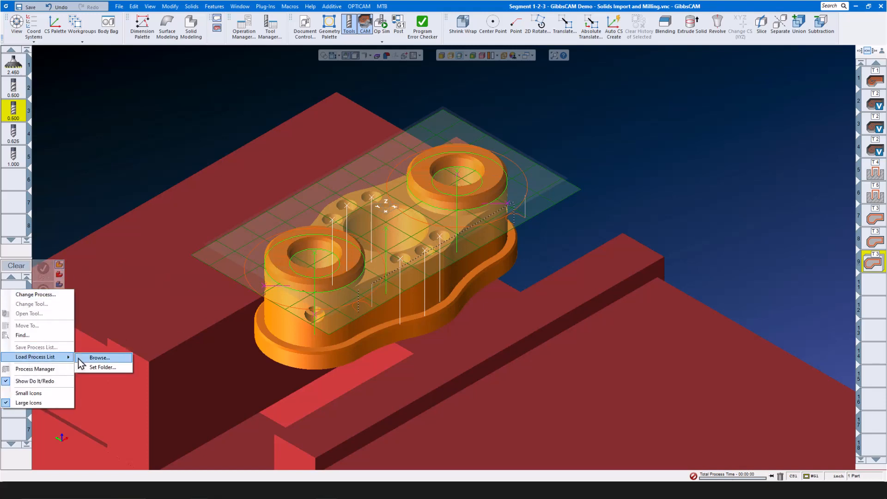
click(97, 358)
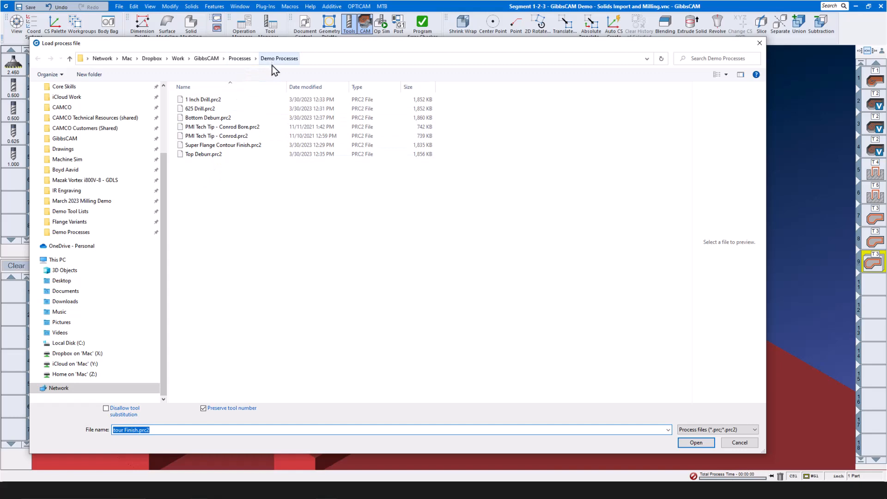
click(215, 119)
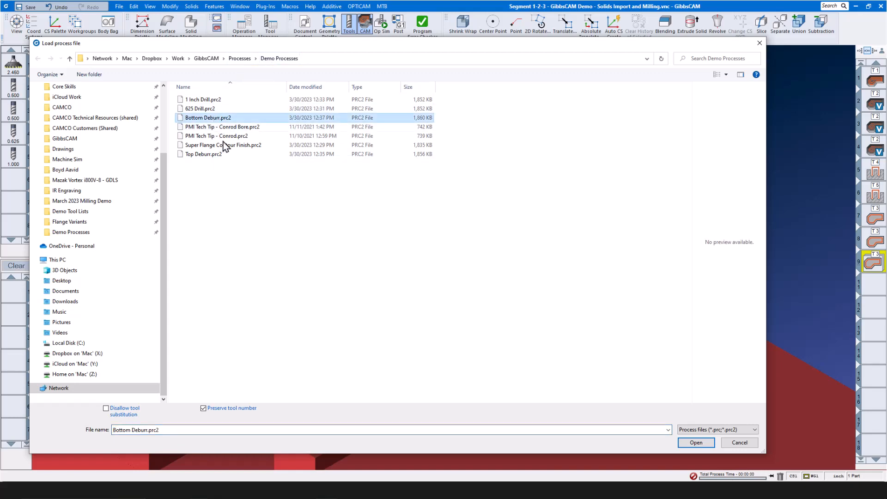
click(695, 442)
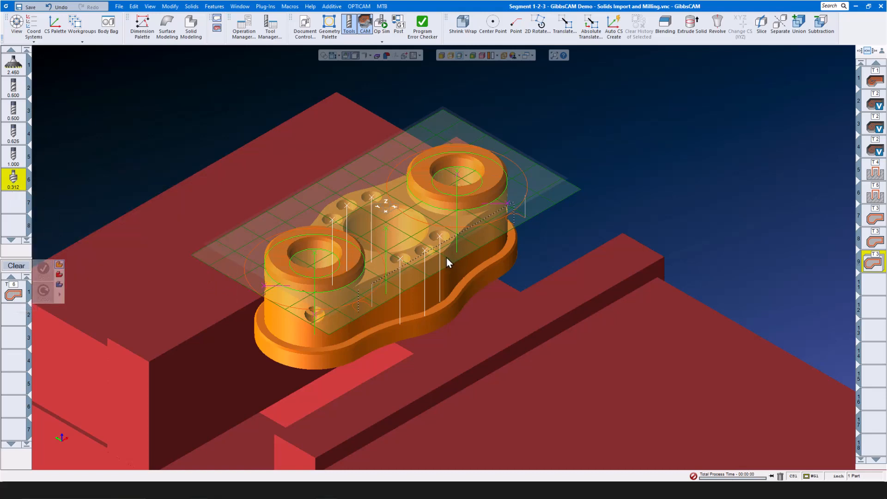
- Lower the working plane to the bottom edge, deburr the outer profile with tool 6, then clear
scroll(525, 235, up, 5)
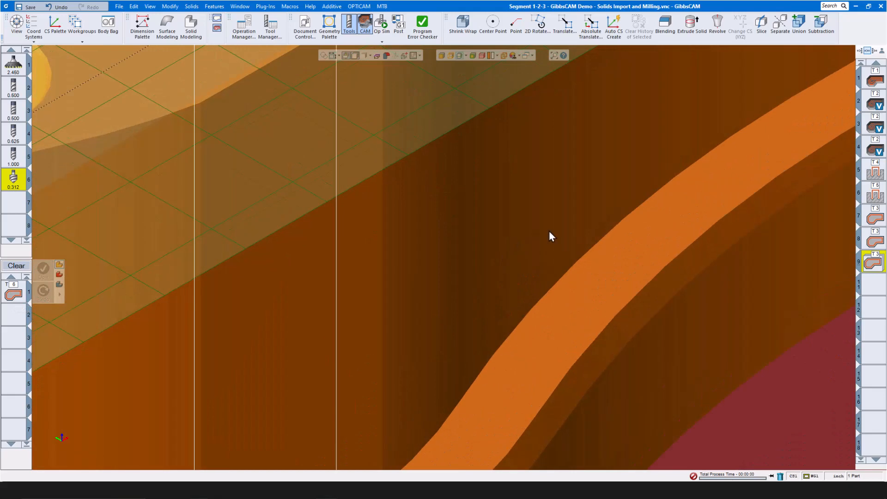
scroll(548, 231, up, 1)
drag(421, 191, 546, 490)
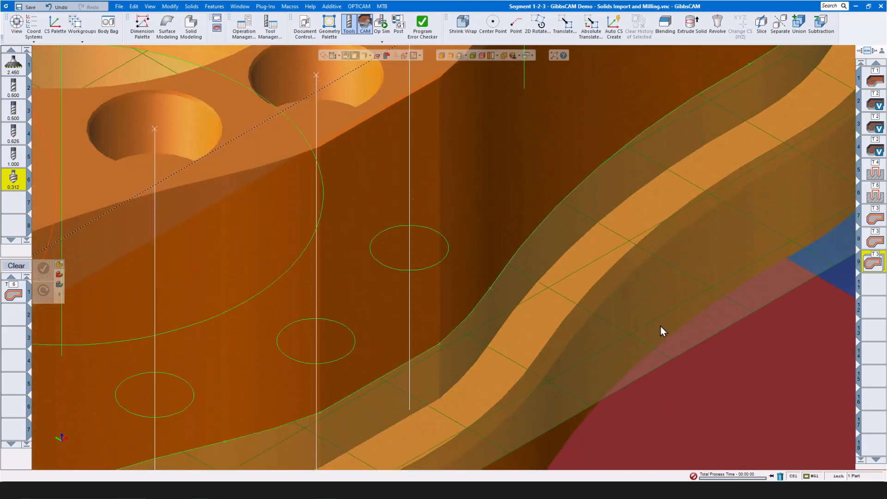
drag(653, 348, 677, 436)
scroll(548, 220, down, 5)
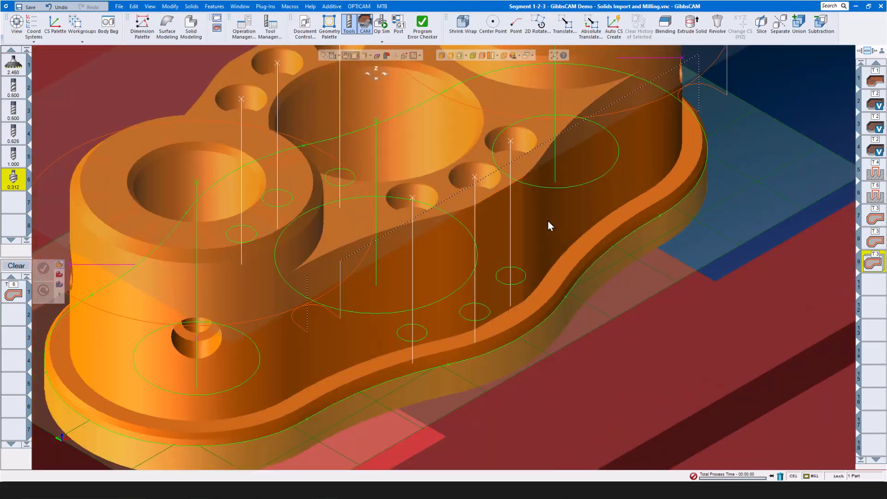
click(516, 339)
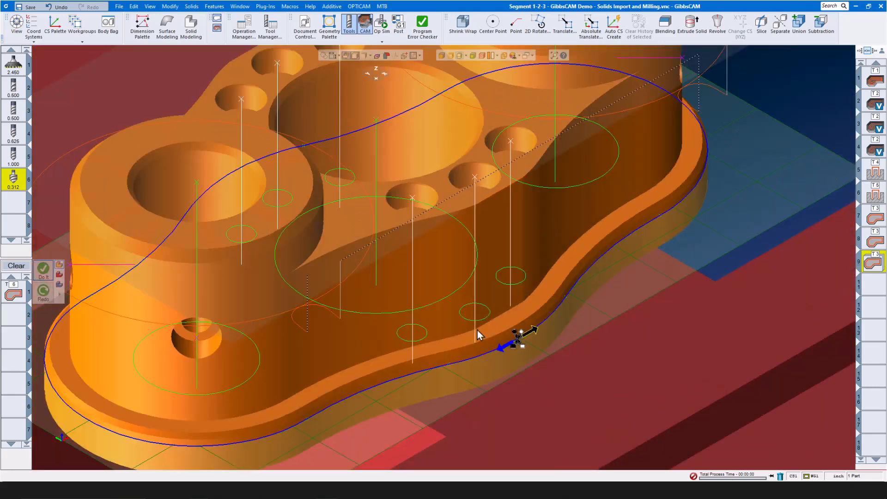
click(44, 270)
scroll(340, 246, down, 3)
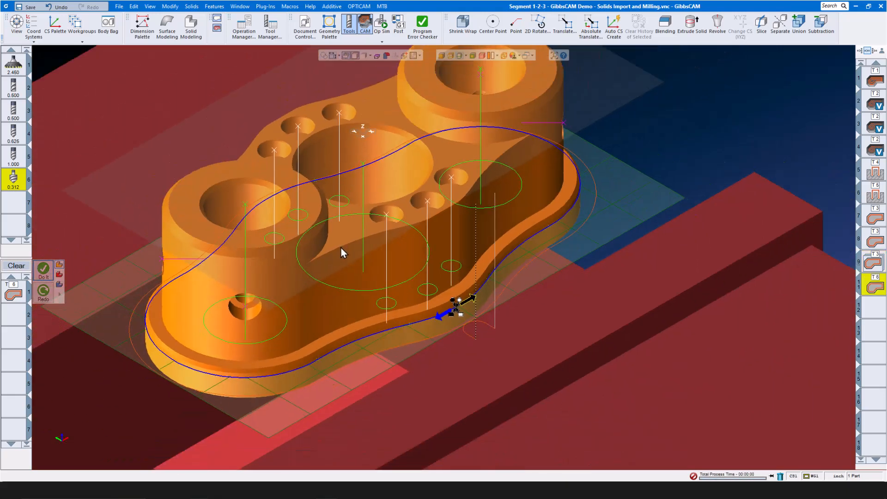
click(16, 265)
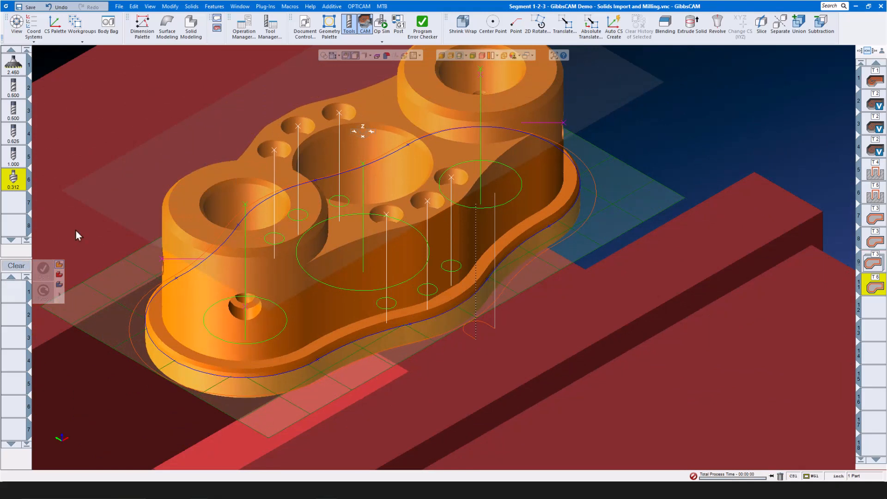
scroll(157, 235, down, 2)
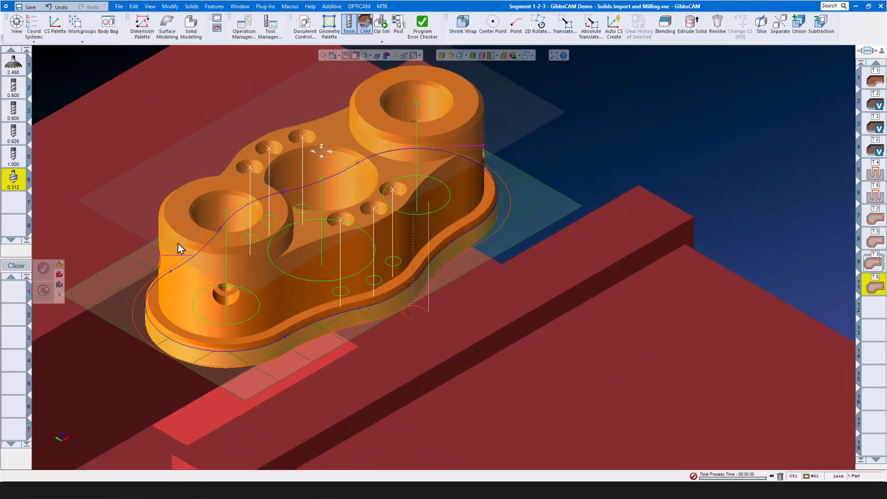
- Load the Top Deburr.prc2 process file into the process list
right_click(13, 287)
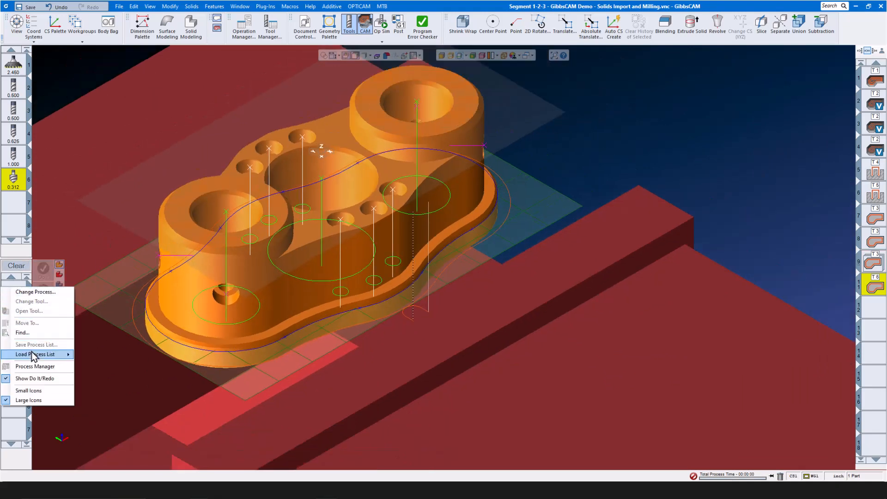
mouse_move(35, 354)
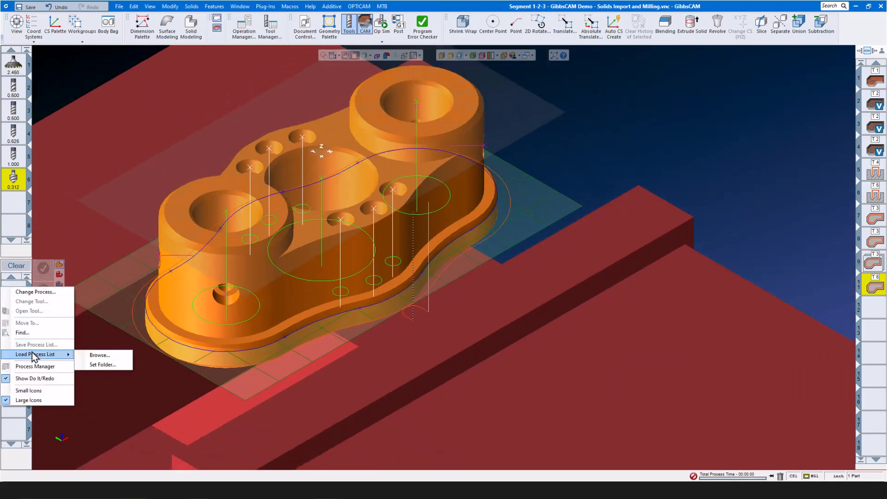
click(94, 355)
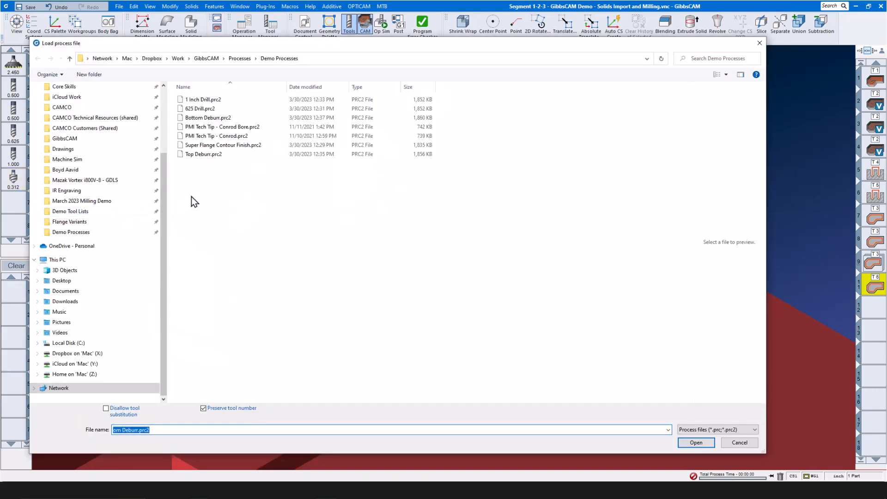
click(210, 154)
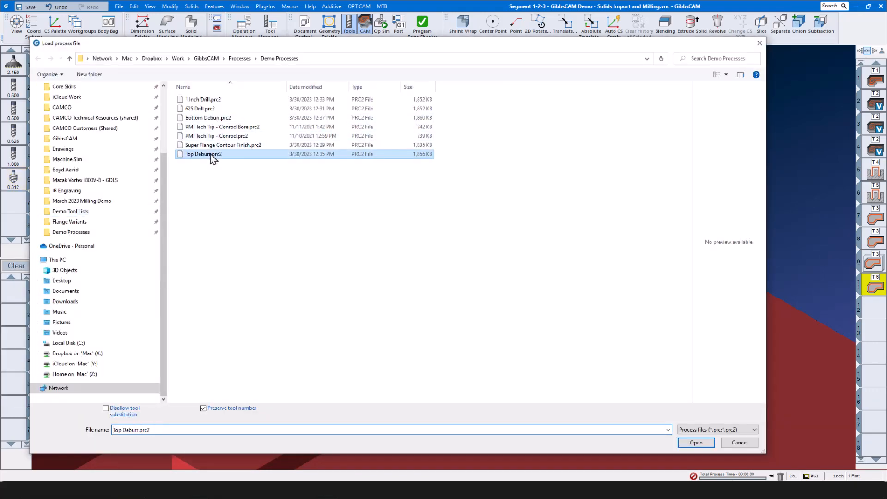
click(693, 442)
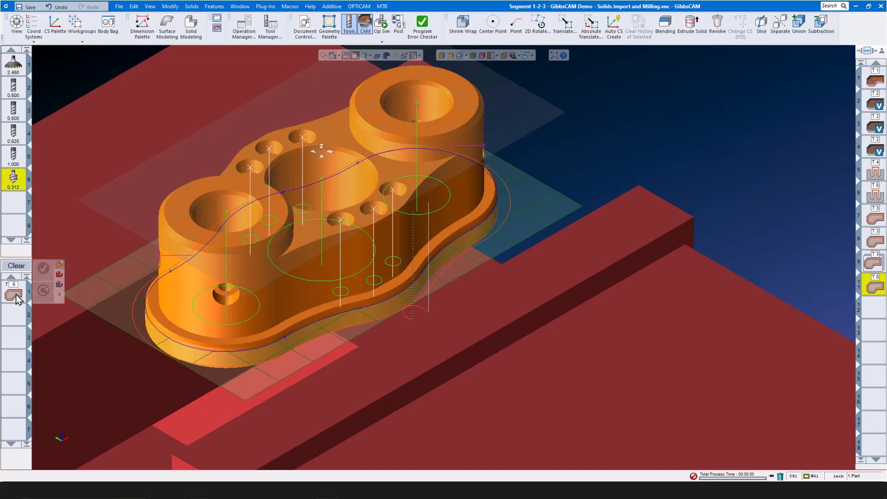
- Raise the working plane to the boss tops and generate a deburr operation on both bosses' outer top edges
drag(508, 242, 494, 162)
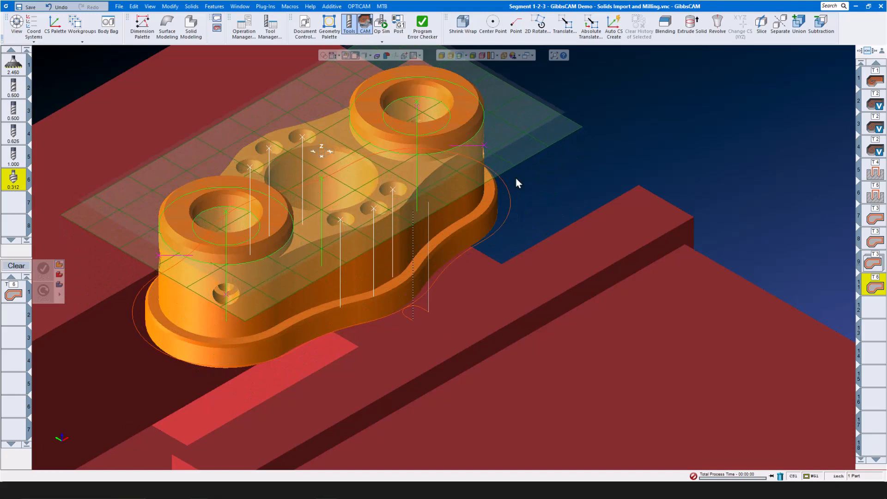
click(461, 146)
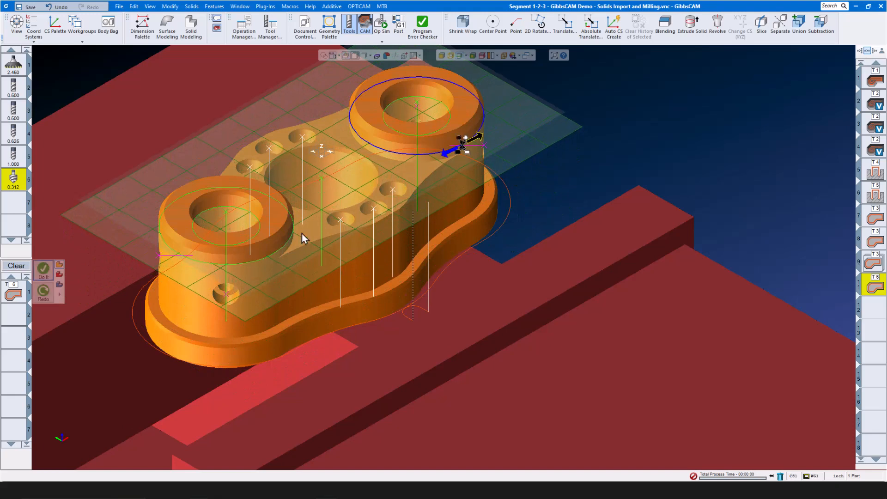
shift+click(266, 259)
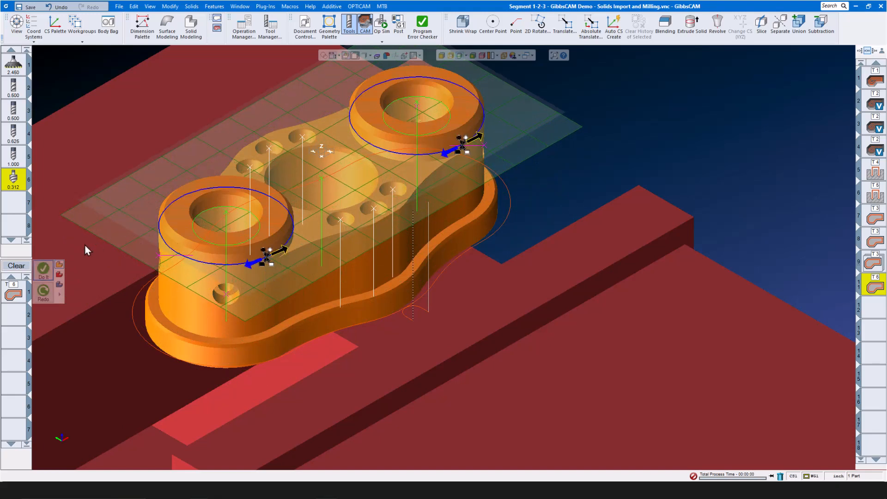
click(44, 270)
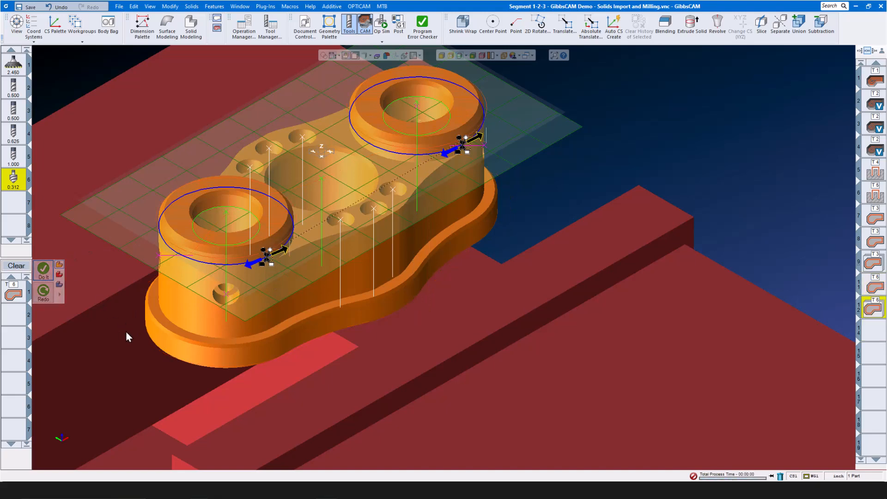
scroll(289, 365, down, 2)
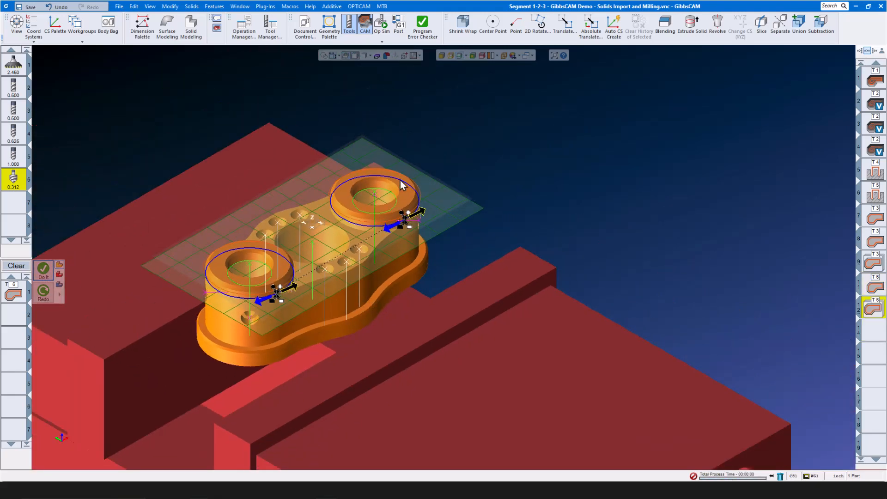
- Play the Op Sim cutting simulation, fine-tuning the playback speed slider as it runs
click(386, 22)
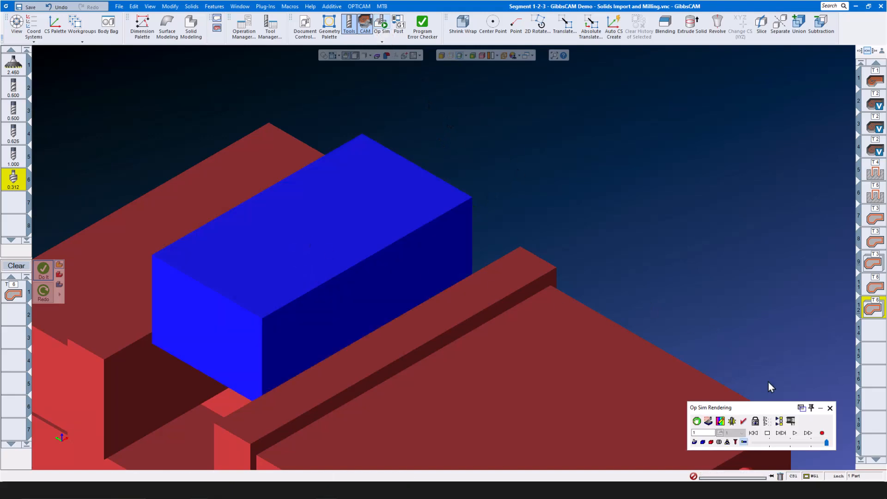
click(787, 442)
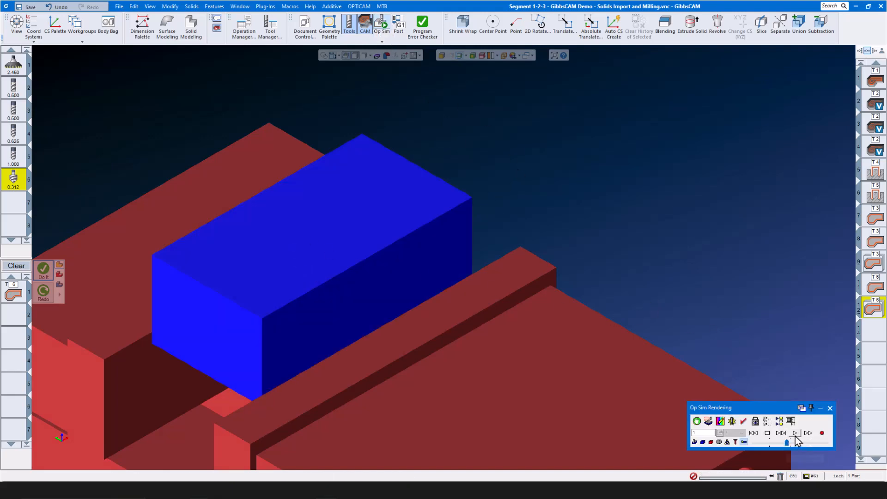
click(794, 433)
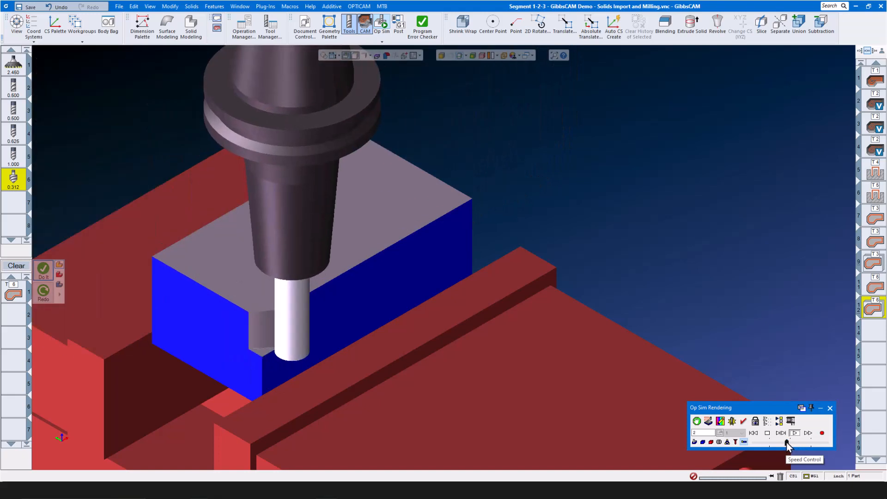
drag(787, 443, 793, 443)
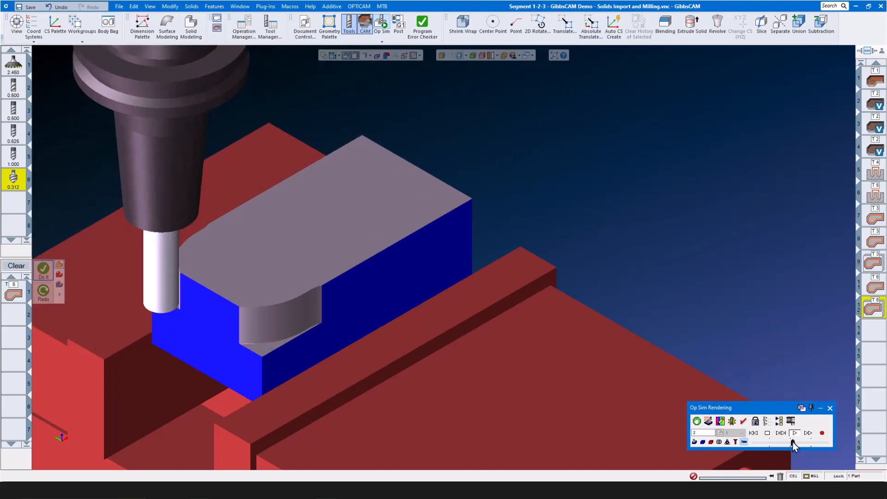
drag(792, 442, 796, 442)
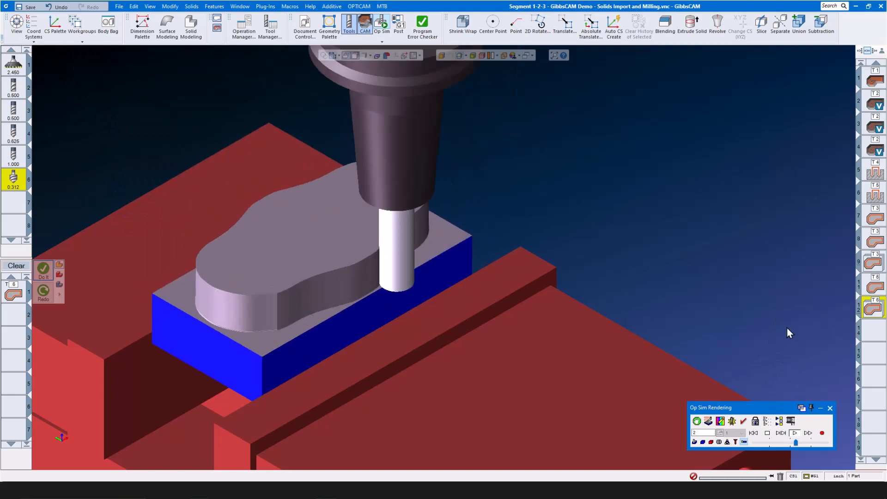
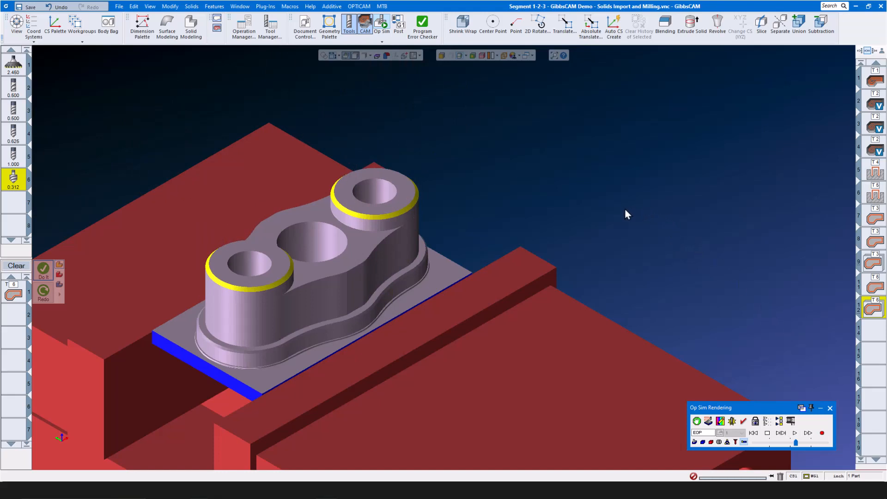
- Close the Op Sim Rendering window to return to the normal part view
click(829, 408)
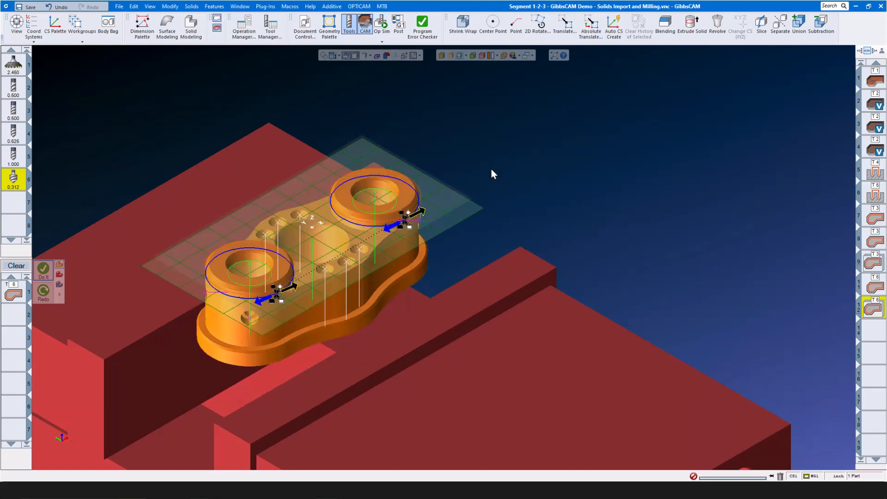
- Turn off the slice plane grid and hole markers in the viewport
mouse_move(13, 154)
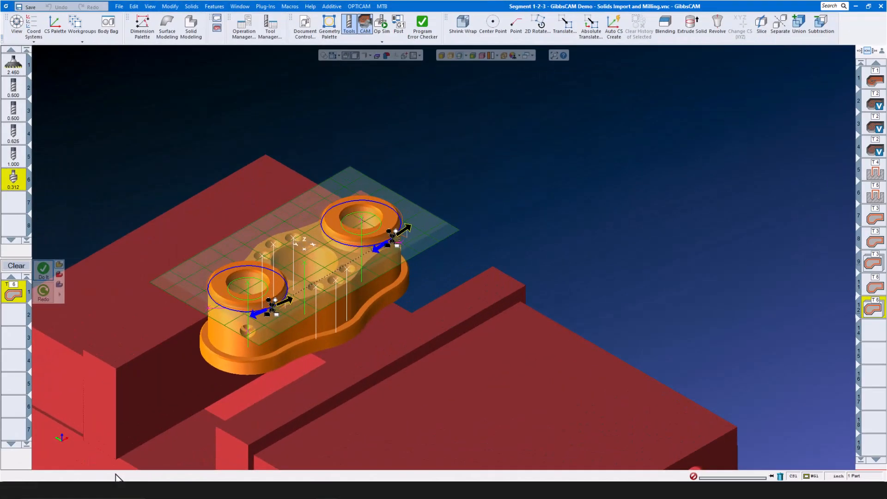
click(461, 56)
click(459, 56)
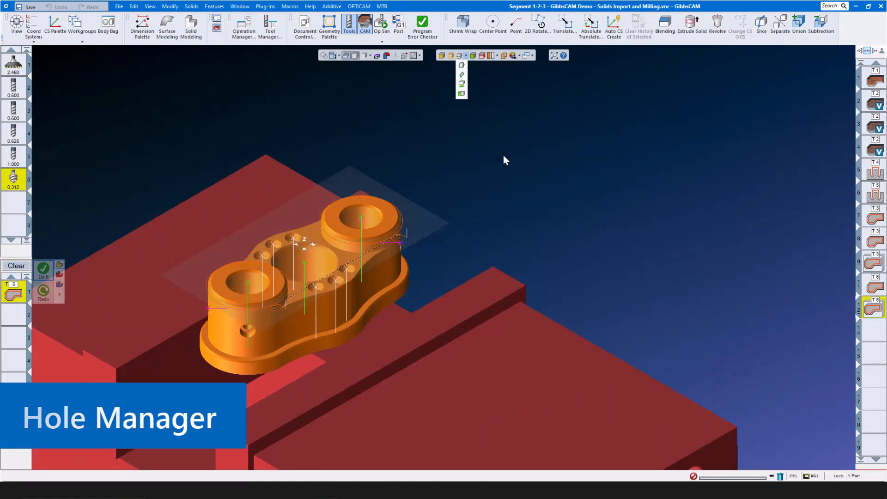
- Review the three segments of hole H10 in Edit Hole, then close unchanged and deselect
scroll(291, 263, up, 3)
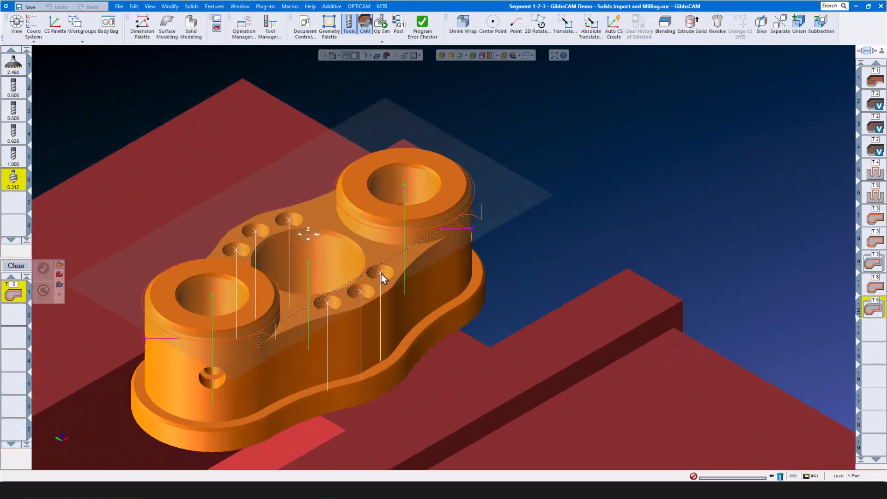
click(381, 273)
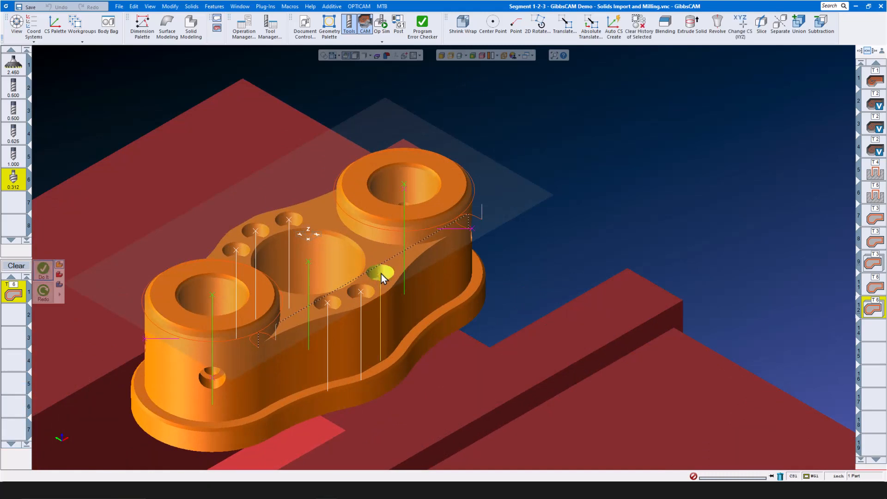
right_click(381, 273)
click(400, 298)
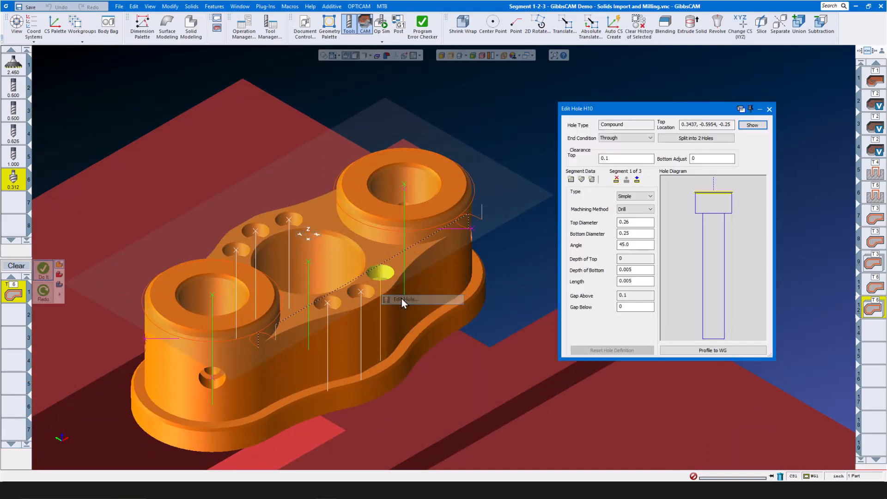
click(708, 207)
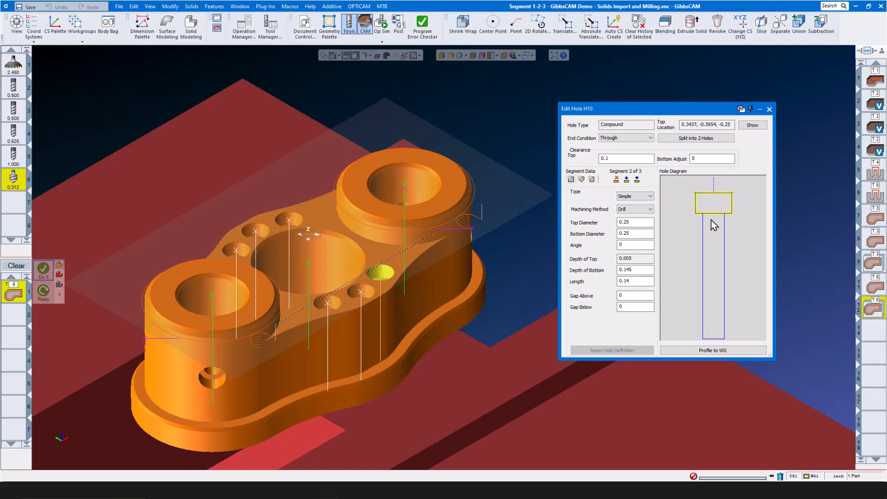
click(714, 234)
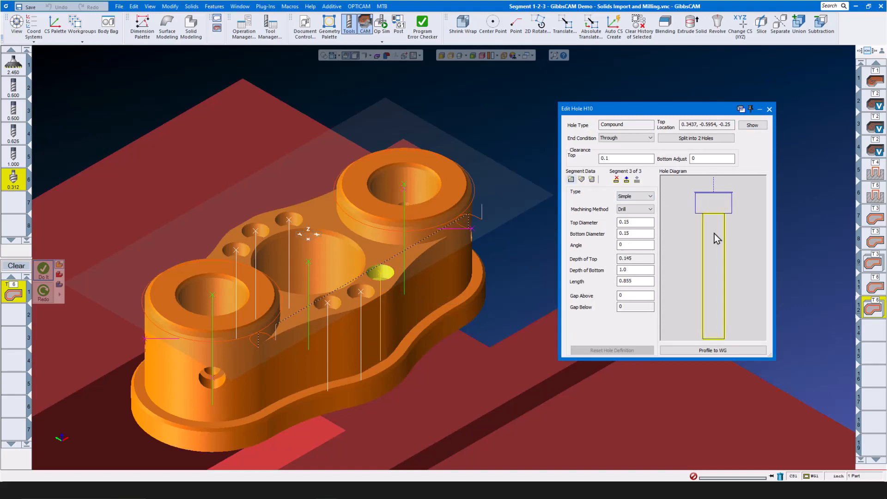
click(719, 205)
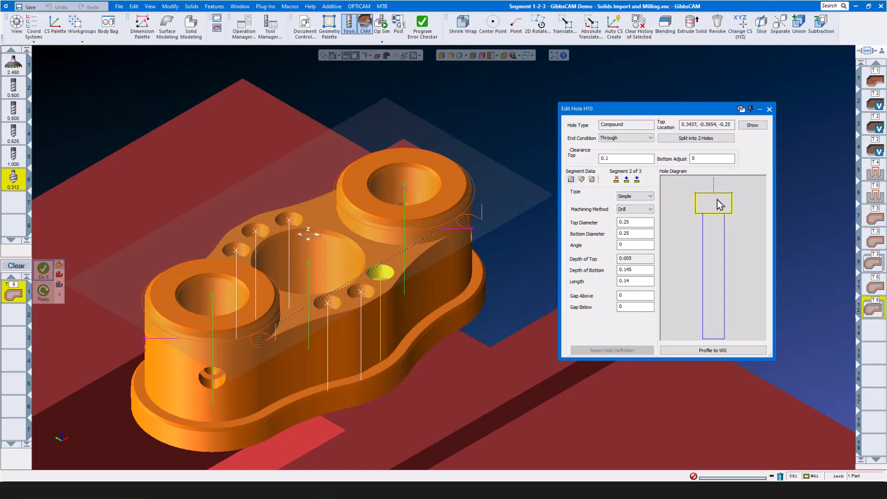
click(711, 236)
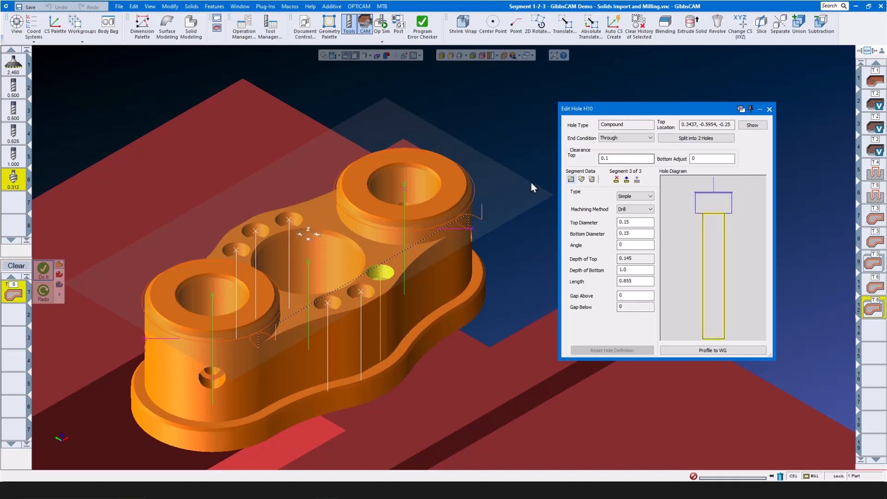
click(769, 109)
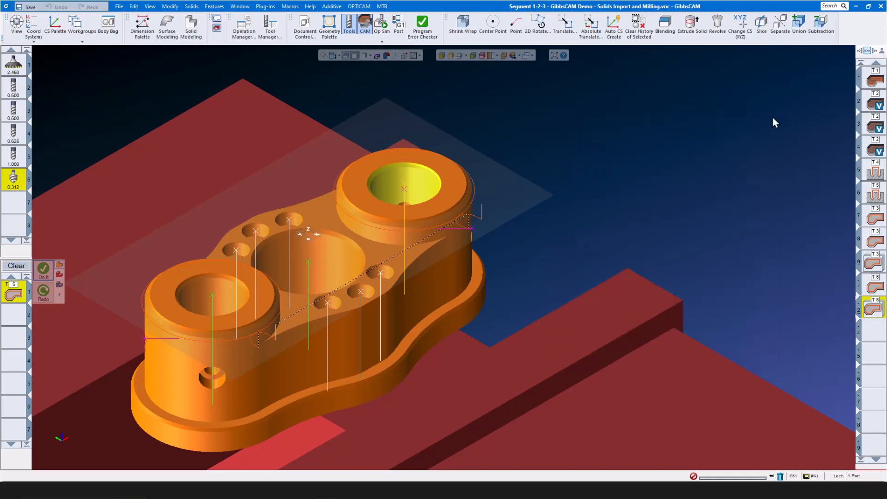
click(636, 156)
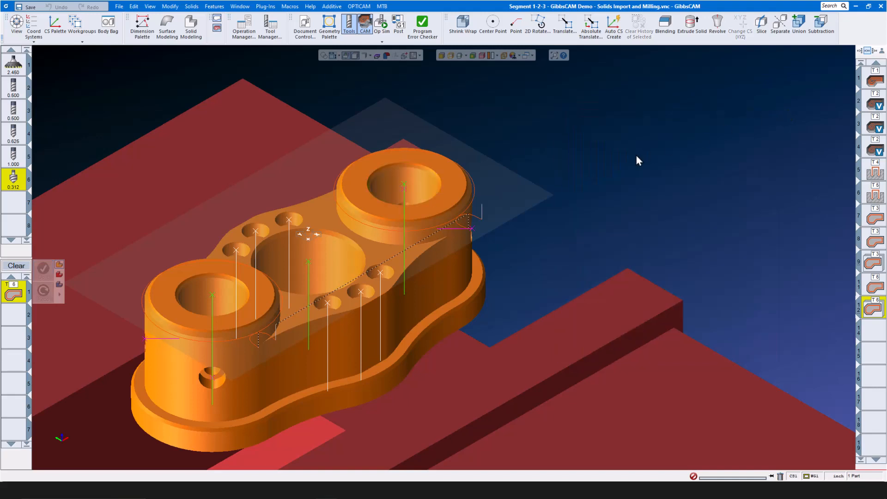
- Start a new Holes process with the 0.375 drill, tool 12
click(20, 267)
scroll(18, 205, down, 6)
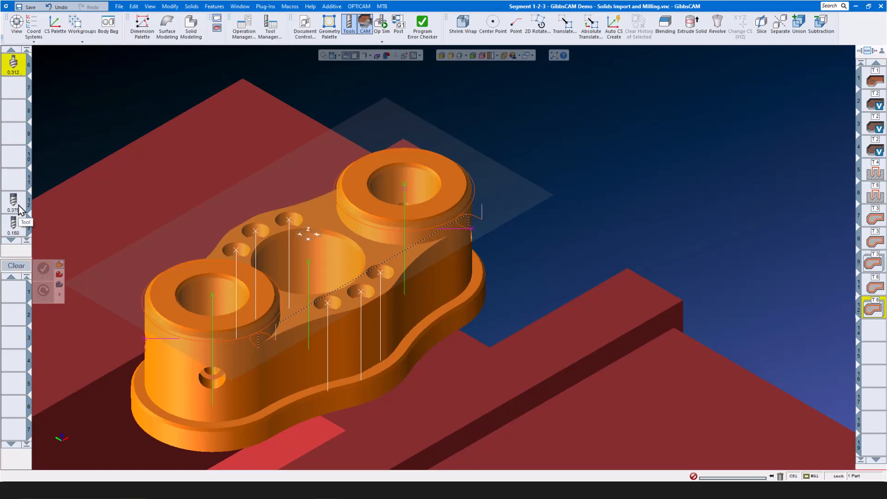
scroll(19, 209, down, 1)
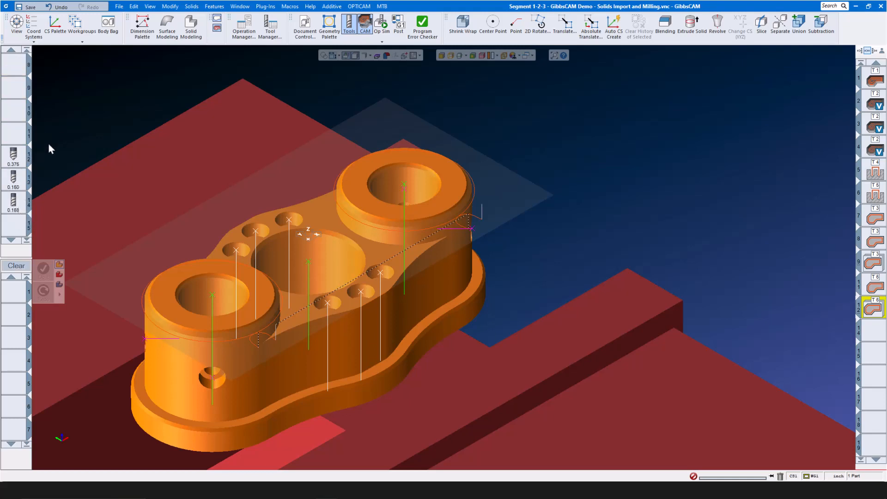
drag(14, 155, 27, 290)
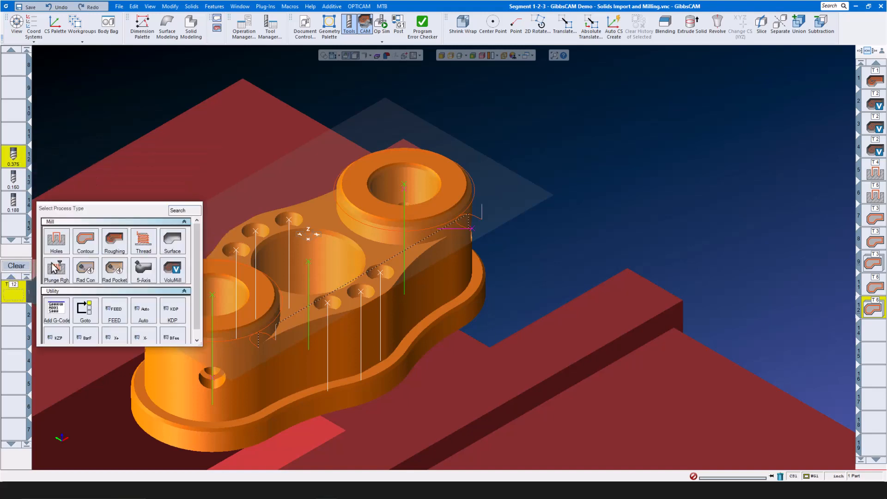
click(59, 247)
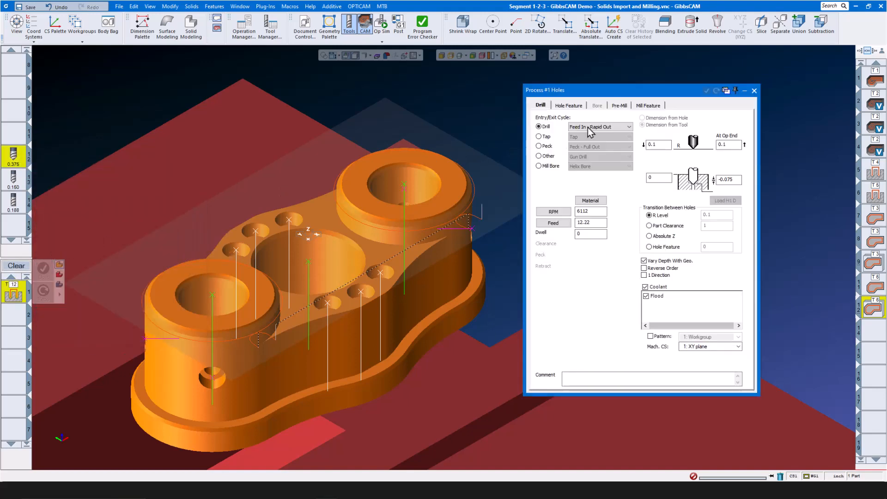
- Set R Level From Hole Feature, At Op End Same As R Level, Feature Depth Z Chamfer
click(568, 105)
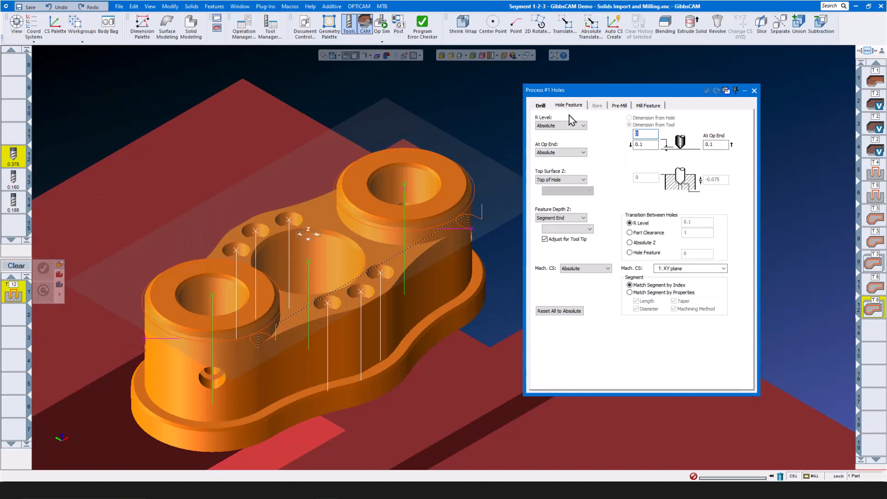
click(576, 126)
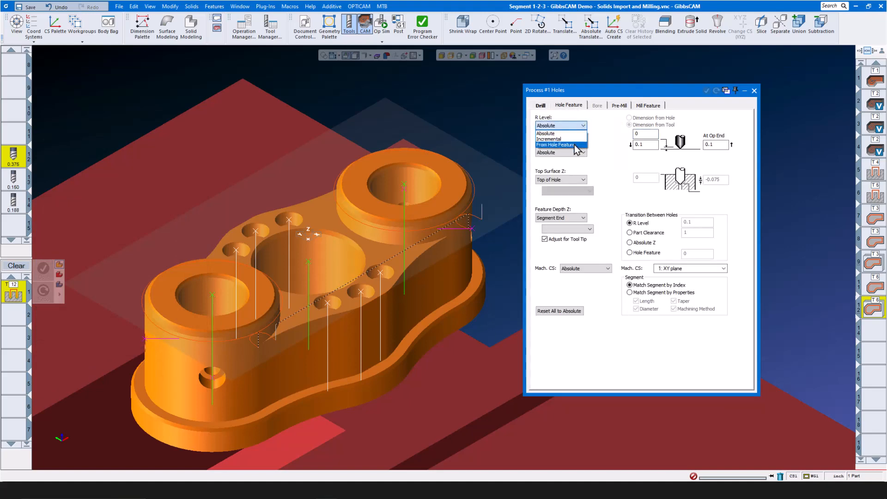
click(577, 144)
click(579, 153)
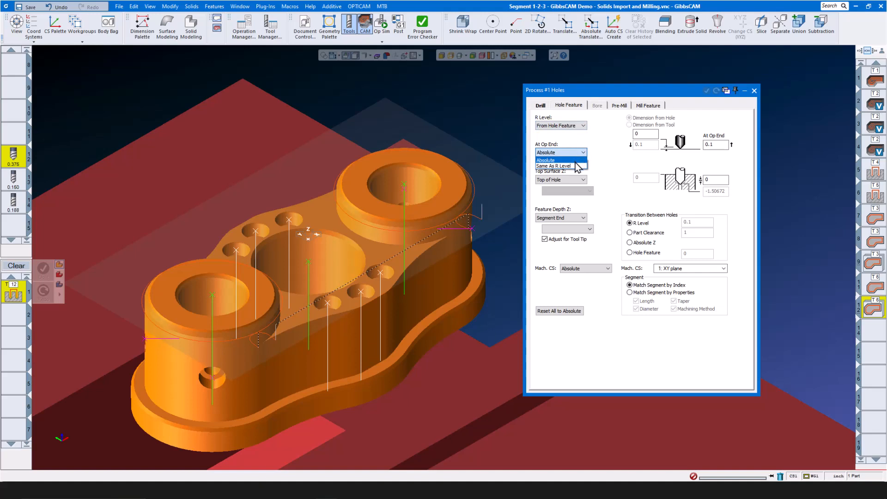
click(576, 166)
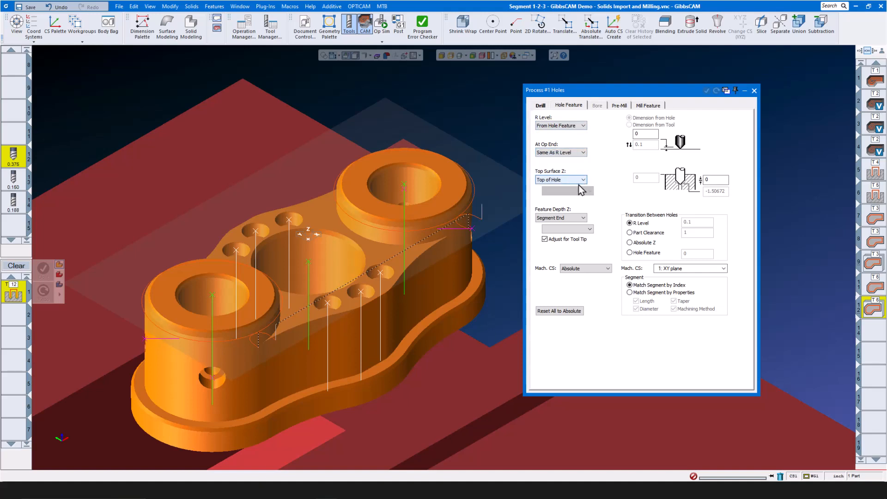
click(583, 219)
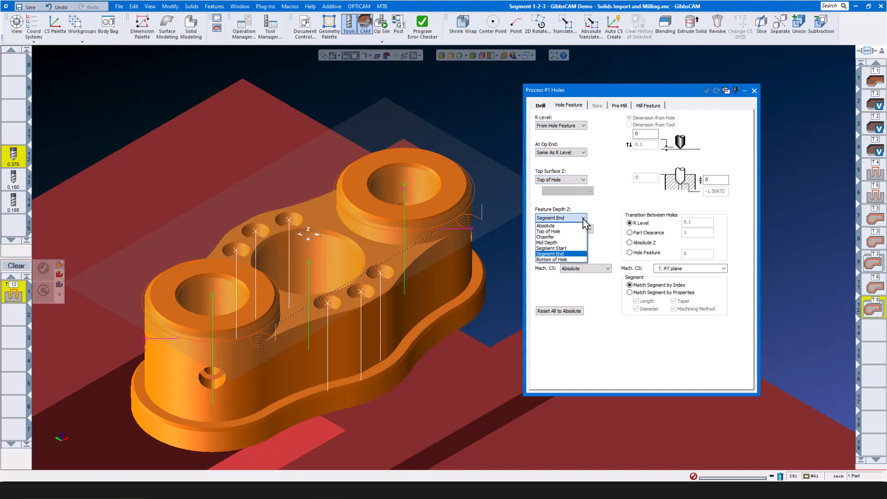
click(570, 236)
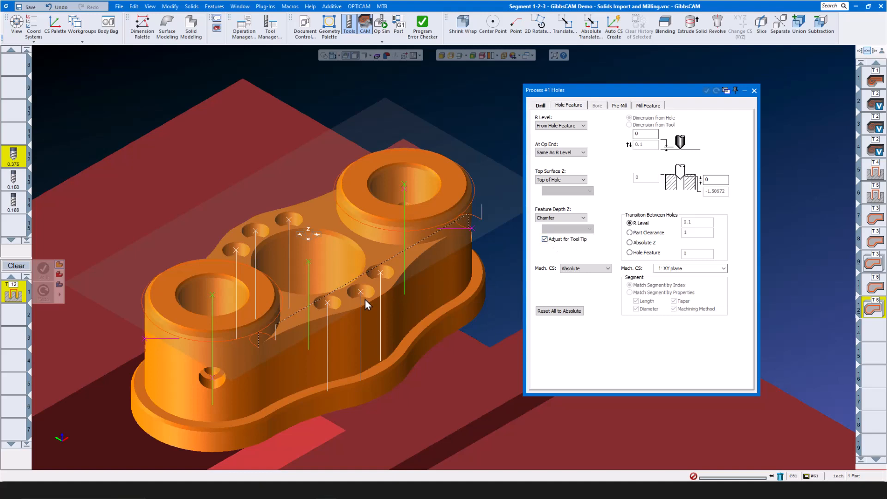
- Select the six Group 7 holes and generate the chamfer drilling toolpath
click(237, 252)
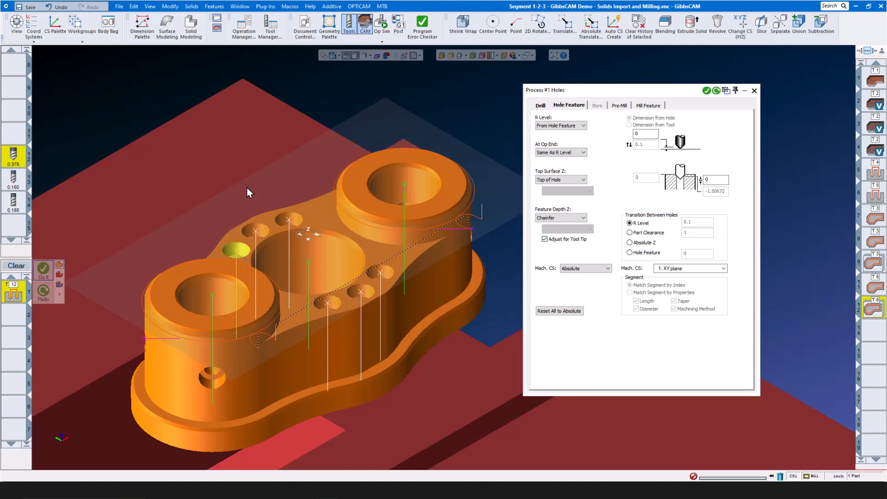
right_click(236, 256)
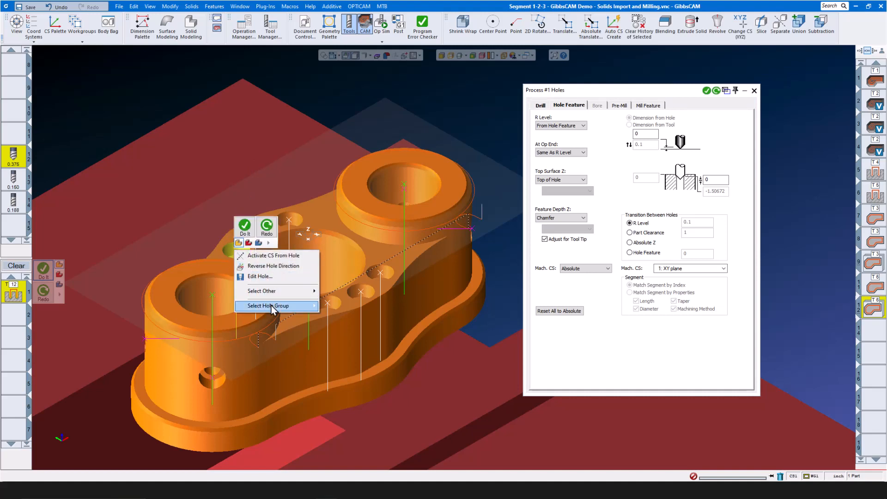
mouse_move(271, 306)
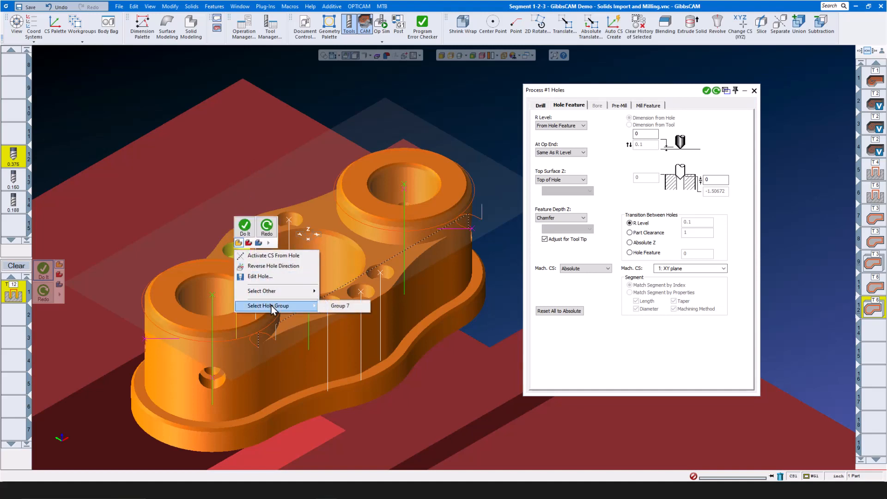
click(341, 306)
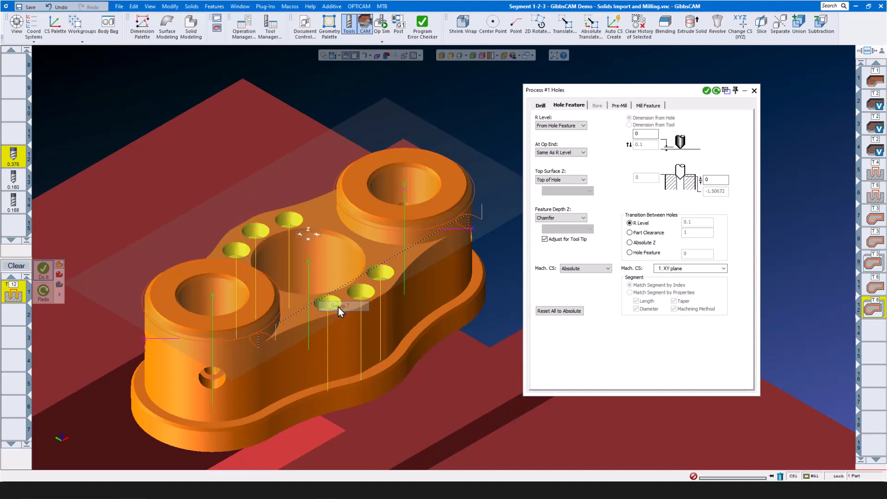
click(706, 91)
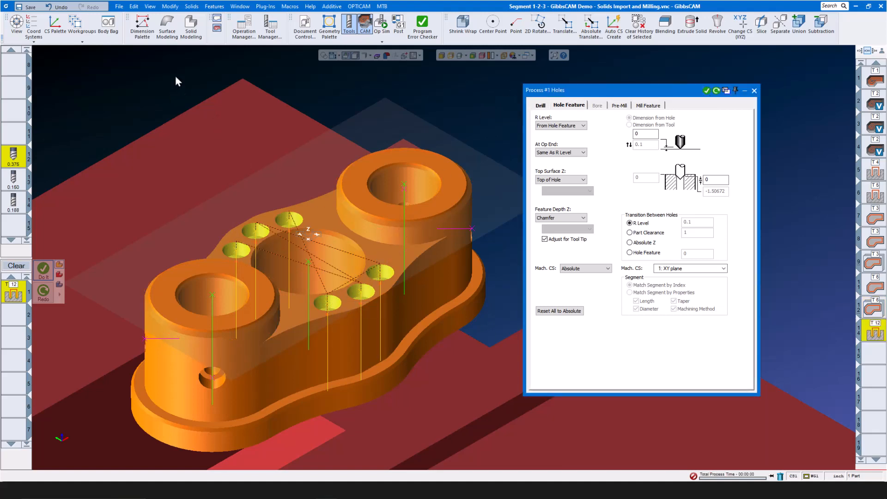
- Re-sort the drilling order closest-hole-next and close the Sort and process settings
click(170, 7)
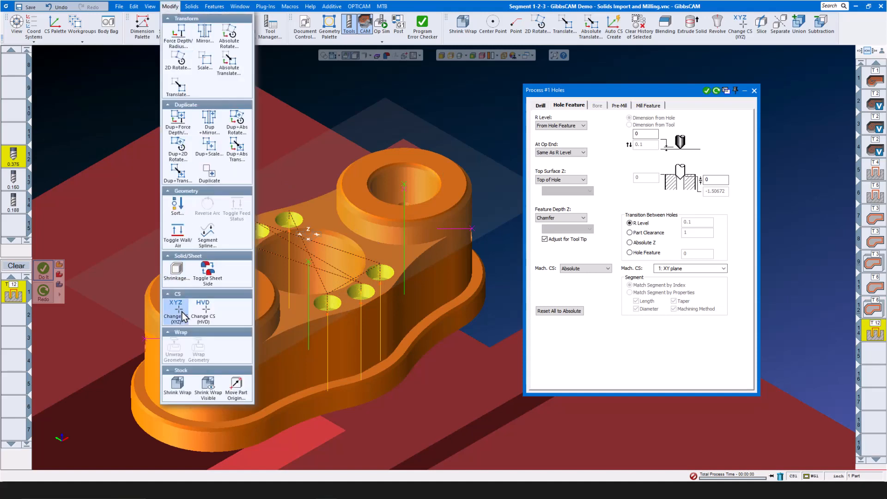
click(178, 207)
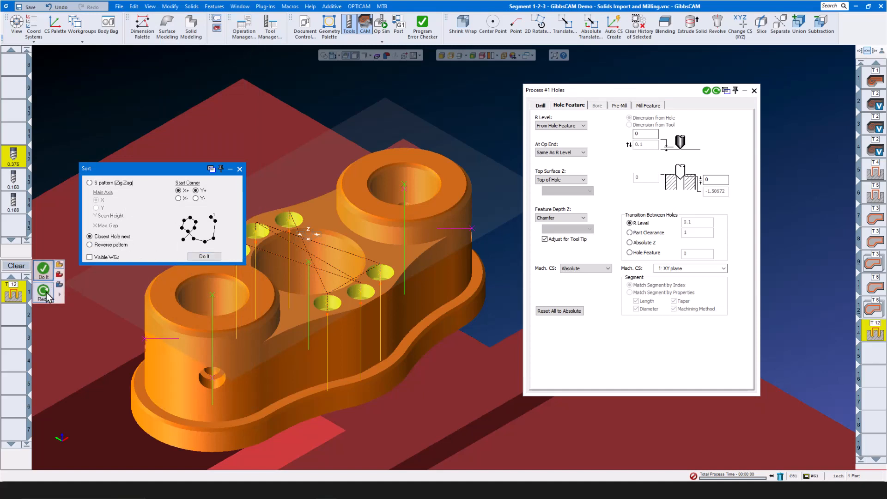
click(43, 268)
click(239, 169)
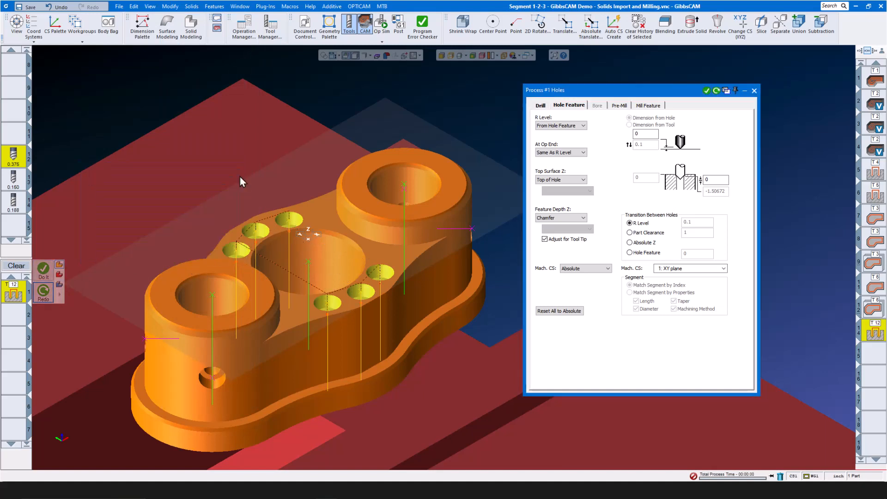
click(753, 90)
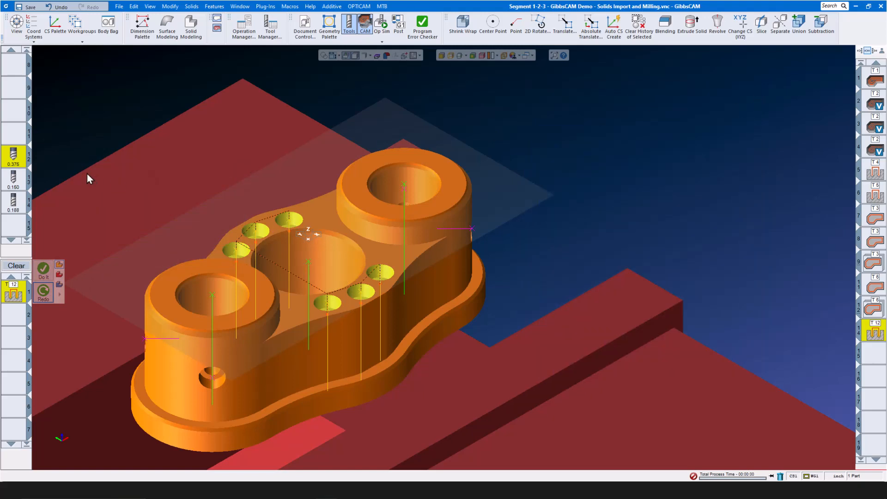
- Add a 0.150 drilling operation to Bottom of Hole with a -0.025 depth offset
click(22, 185)
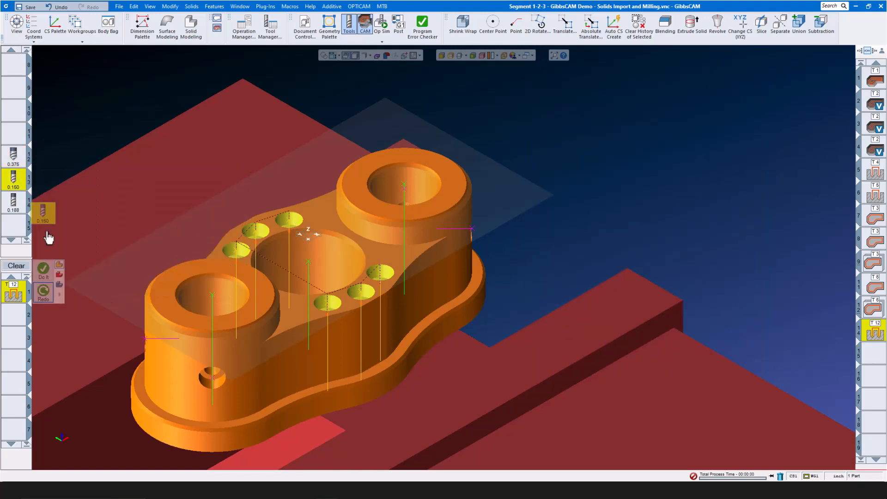
double_click(19, 298)
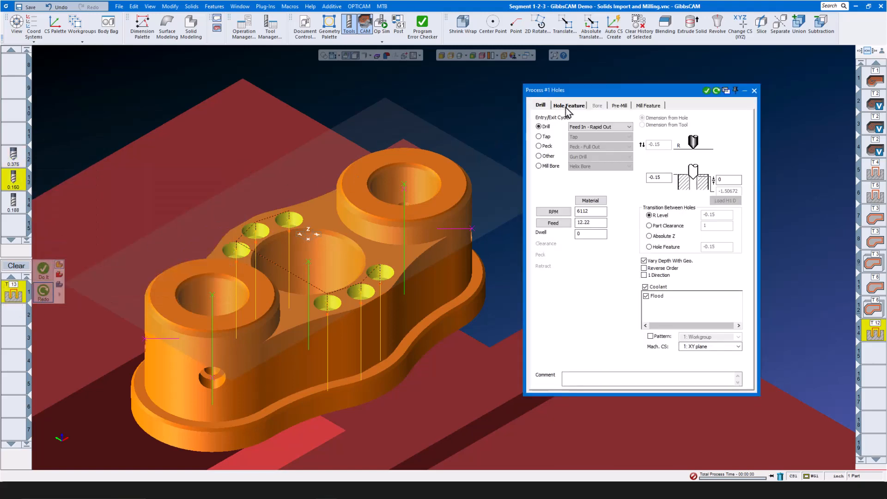
click(567, 107)
click(584, 217)
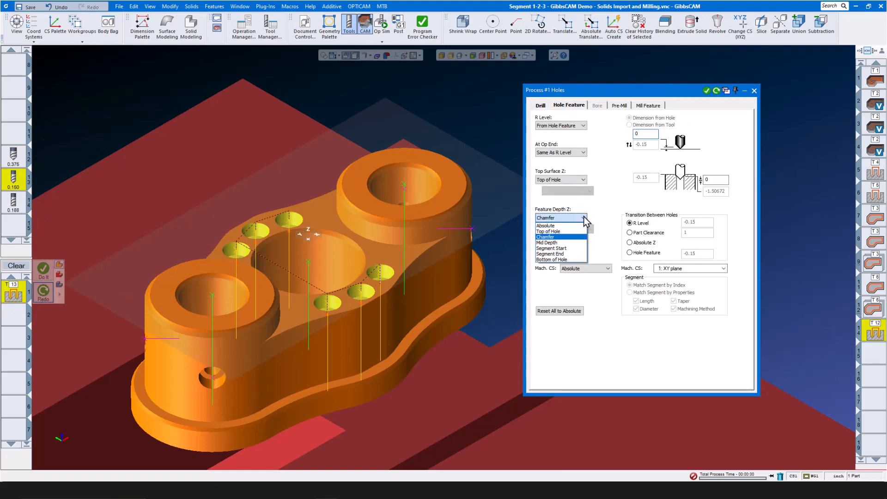
click(572, 259)
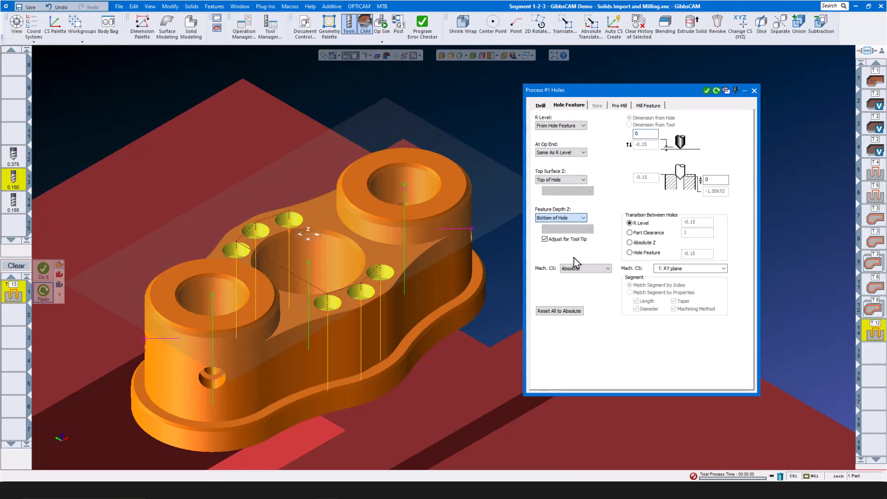
double_click(719, 181)
text(-.025)
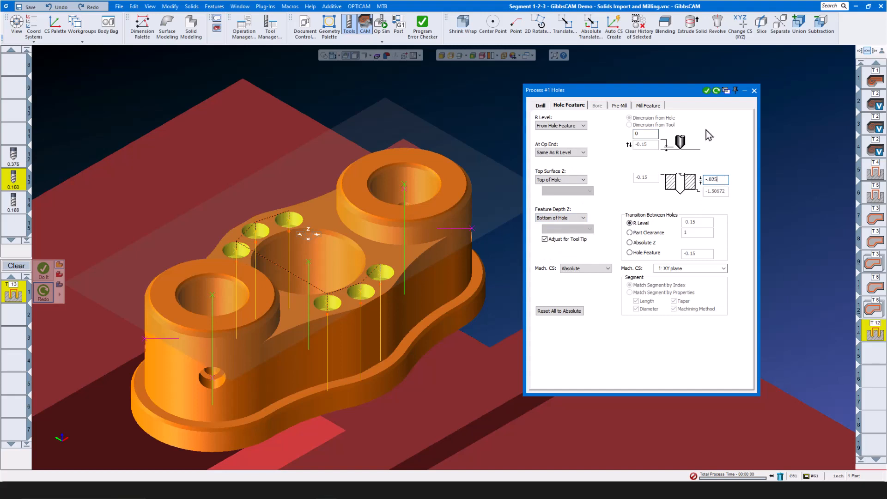
click(706, 91)
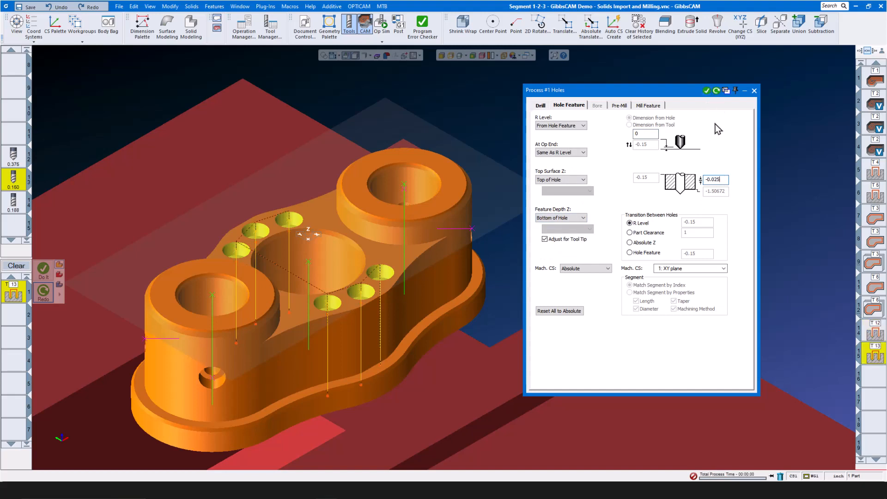
click(754, 91)
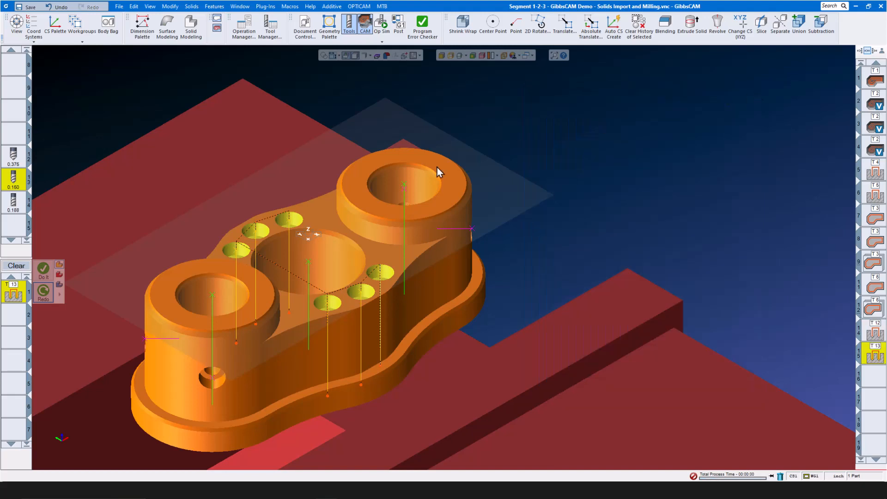
- Start a new 0.188 Holes process using helical mill boring
click(16, 265)
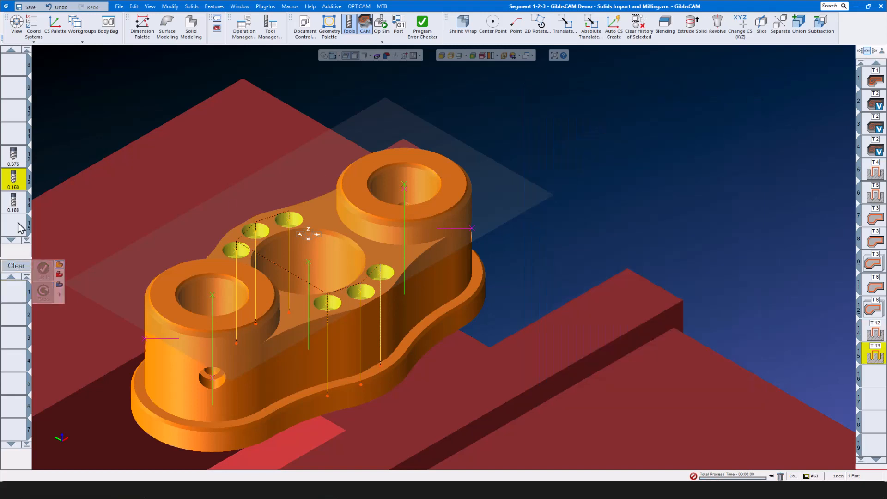
drag(13, 201, 19, 301)
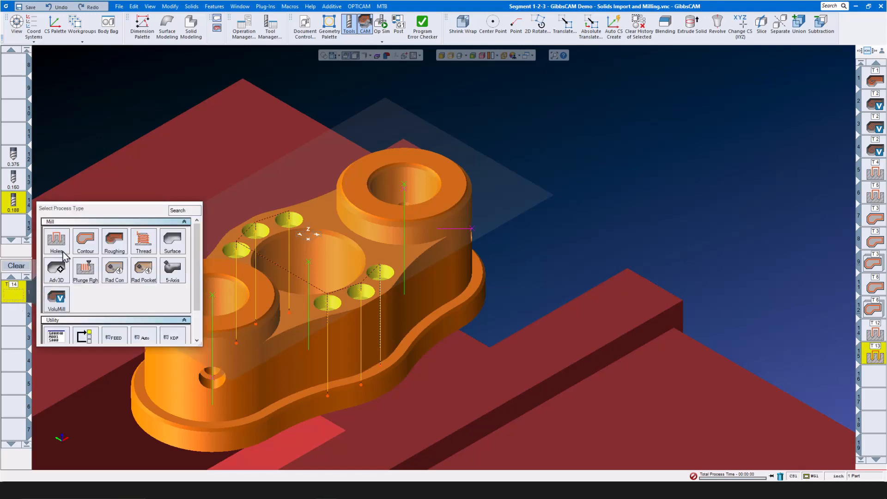
click(57, 241)
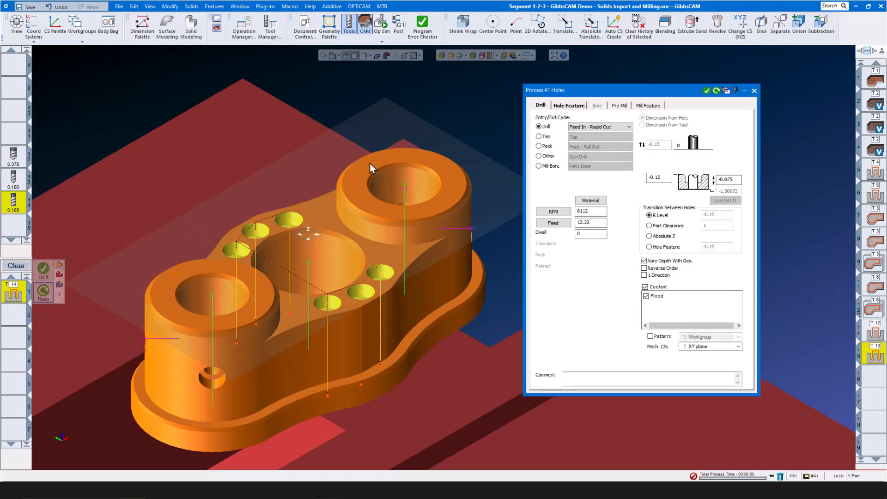
click(538, 166)
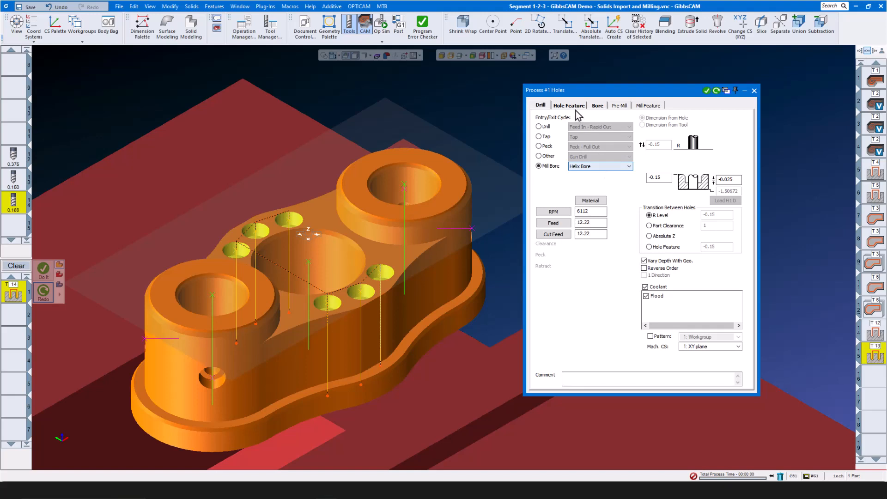
- End the bore at the 0.250 Inch Drill segment and generate the mill-bore operation
click(569, 105)
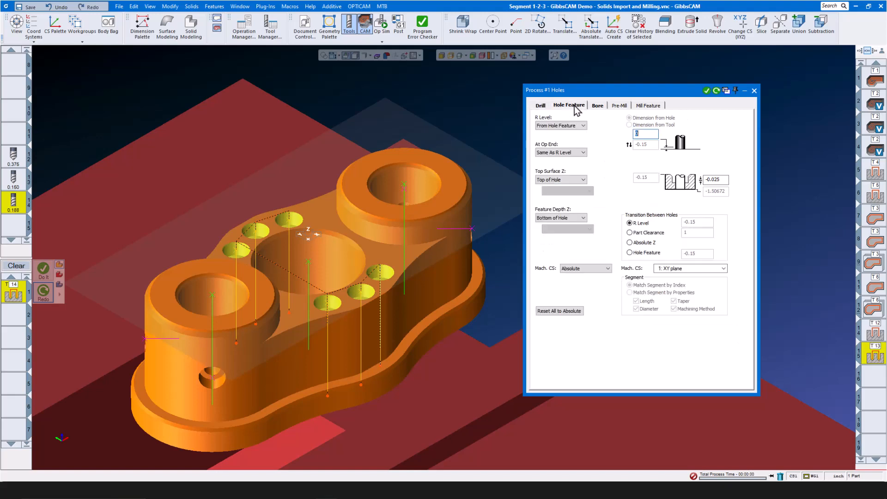
click(583, 218)
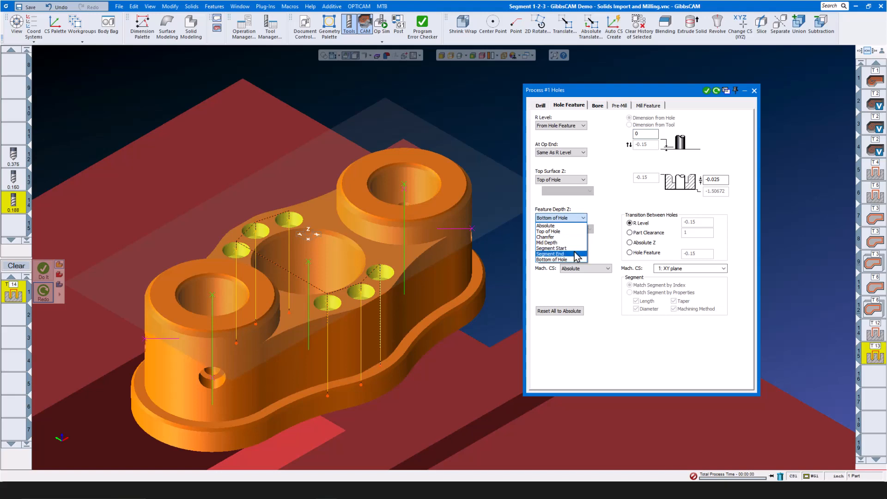
click(555, 254)
click(590, 230)
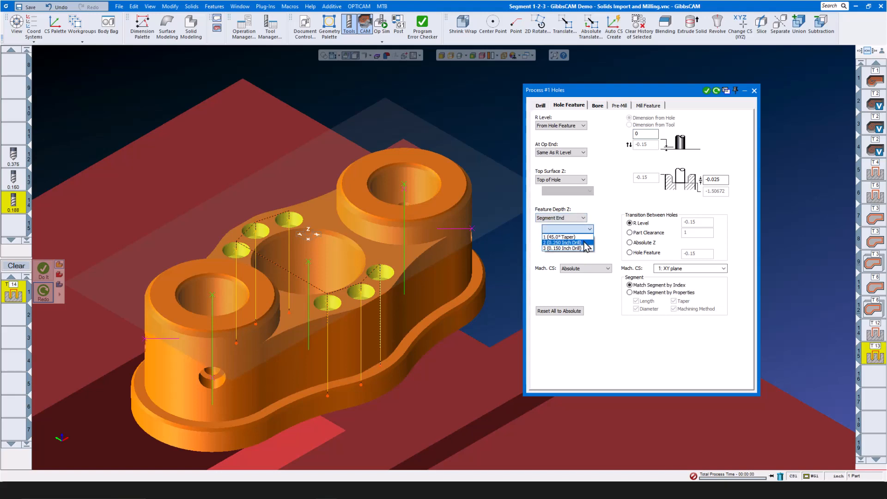
click(585, 243)
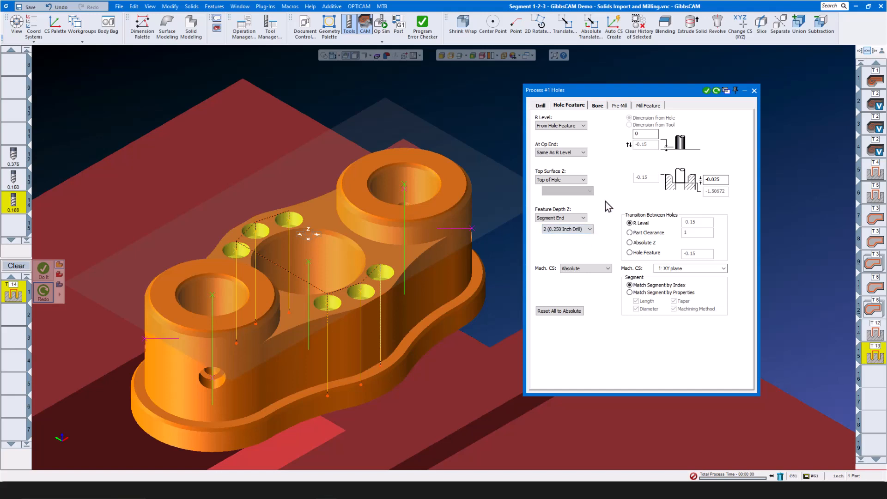
click(597, 106)
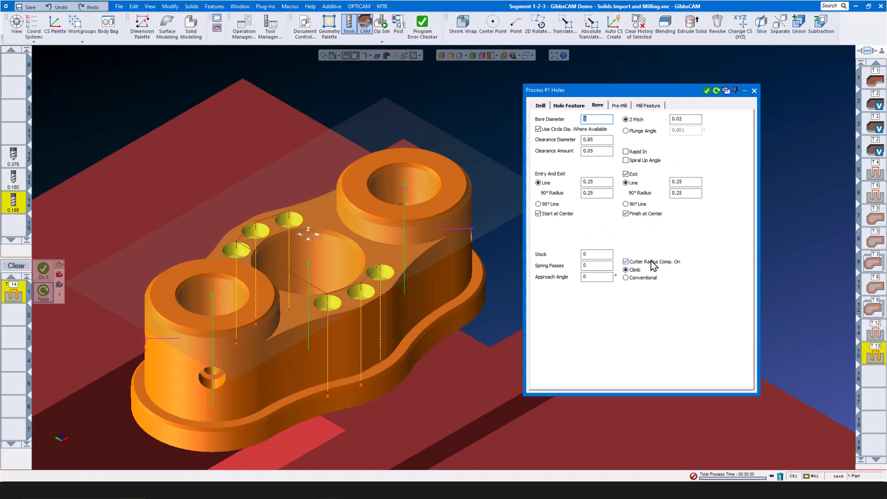
click(706, 91)
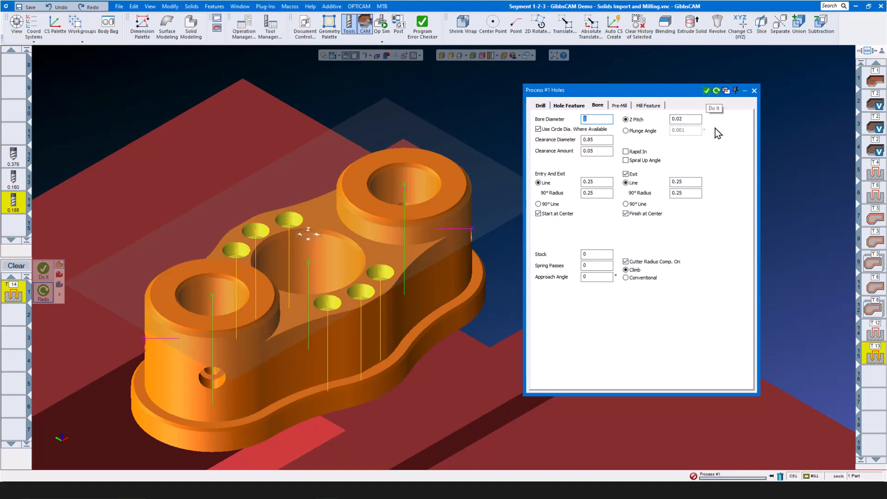
click(754, 91)
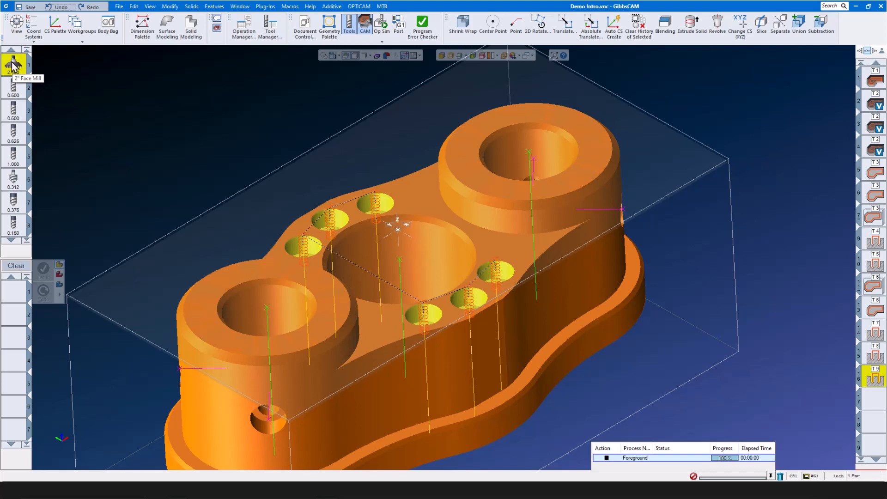
- Move the 2" Face Mill down the tool list and preview operations 9 and 10
drag(13, 64, 14, 183)
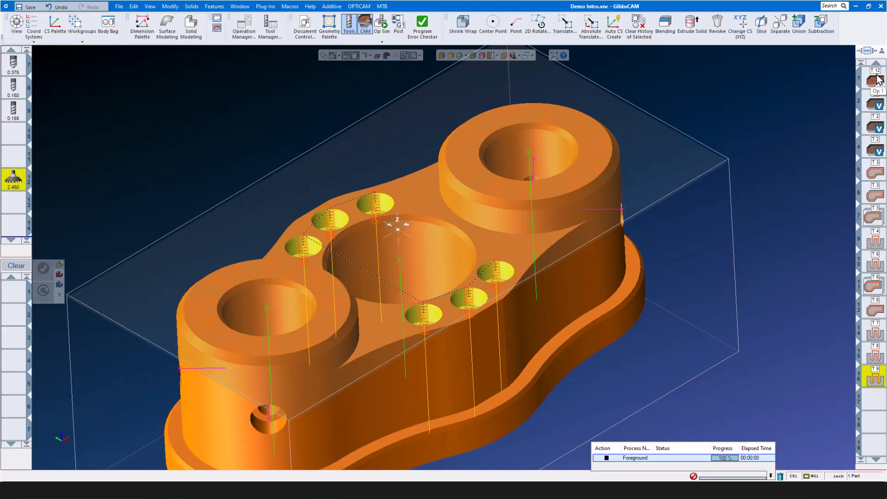
click(874, 240)
shift+click(874, 263)
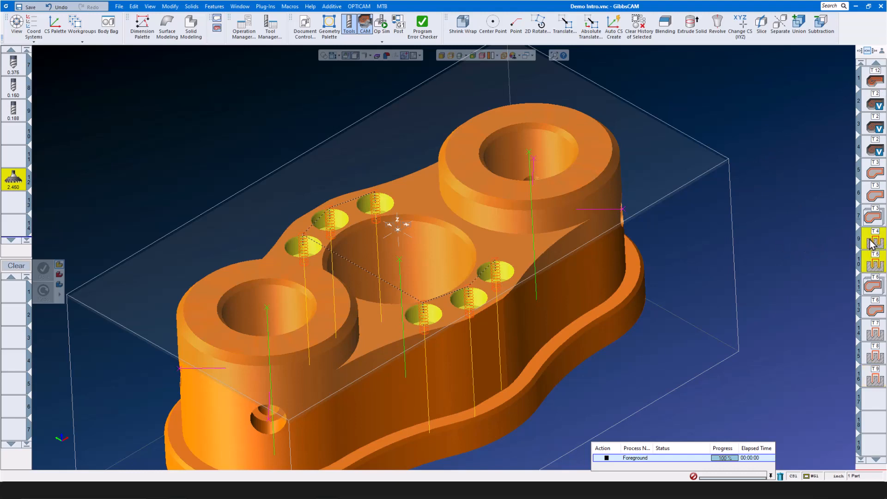
drag(873, 241, 863, 398)
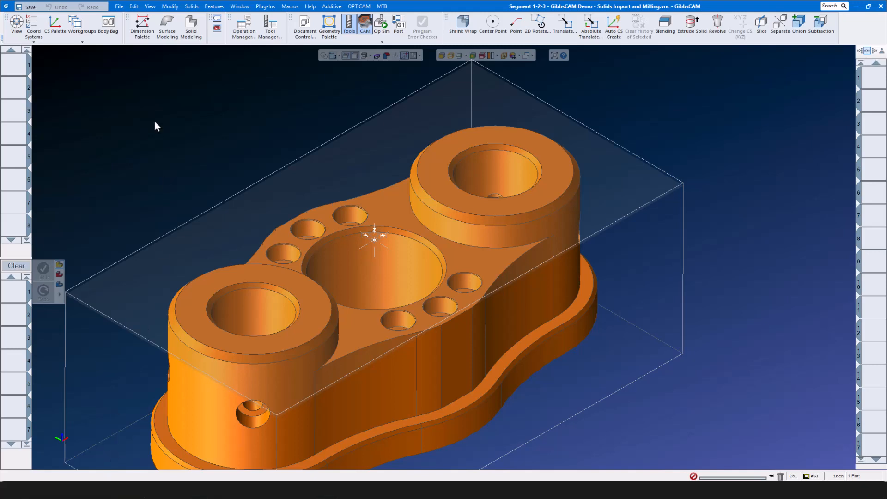
- Open Super Flange 4 Axis Positioning from recent parts, answering the save-changes prompt
click(119, 6)
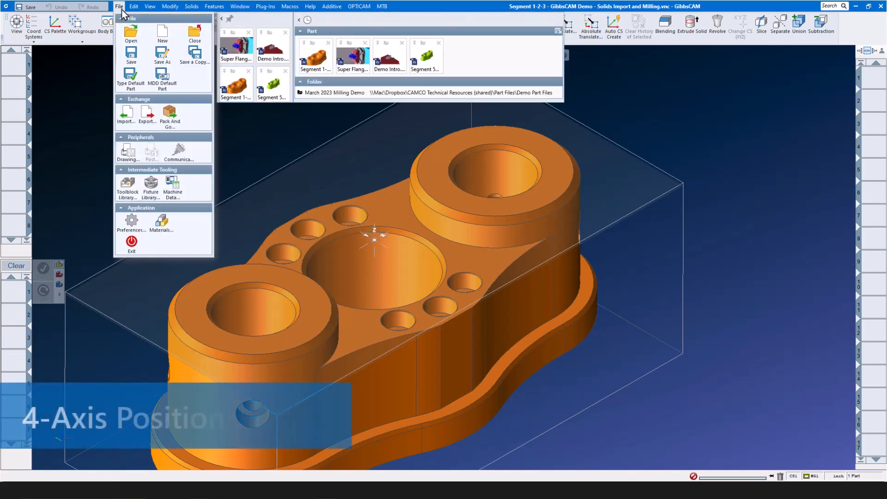
click(240, 47)
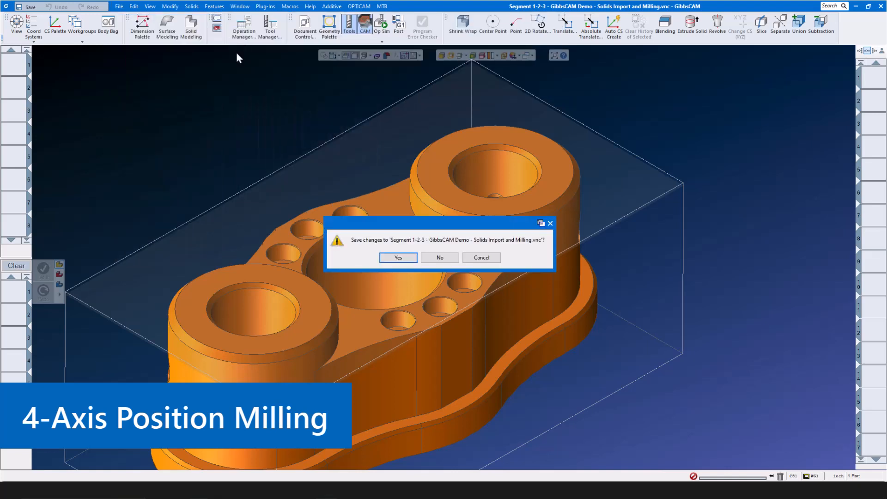
click(432, 256)
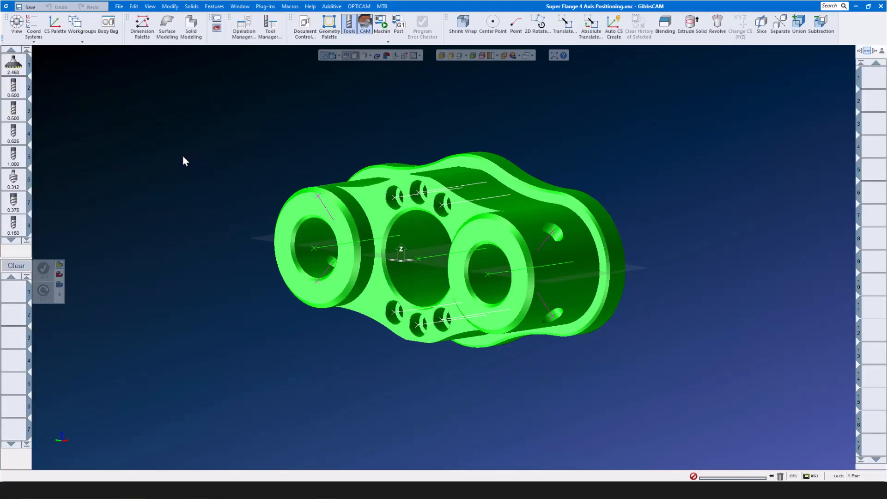
scroll(20, 185, down, 2)
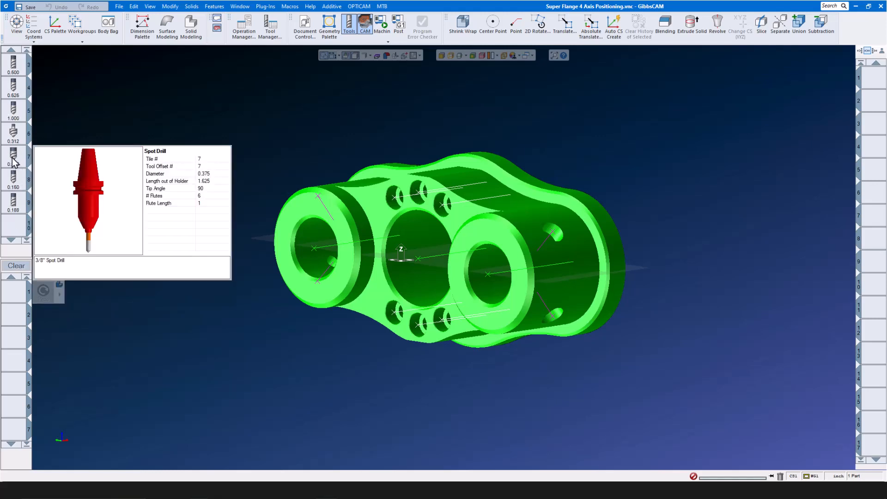
- Start a 0.375 spot drill Holes process with Feature Depth Z Chamfer, Mach. CS From Hole Feature
drag(14, 157, 12, 296)
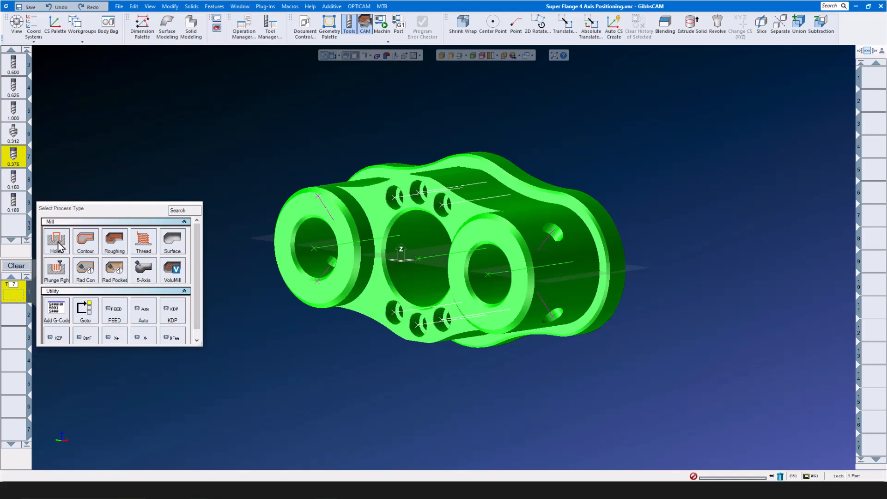
click(62, 246)
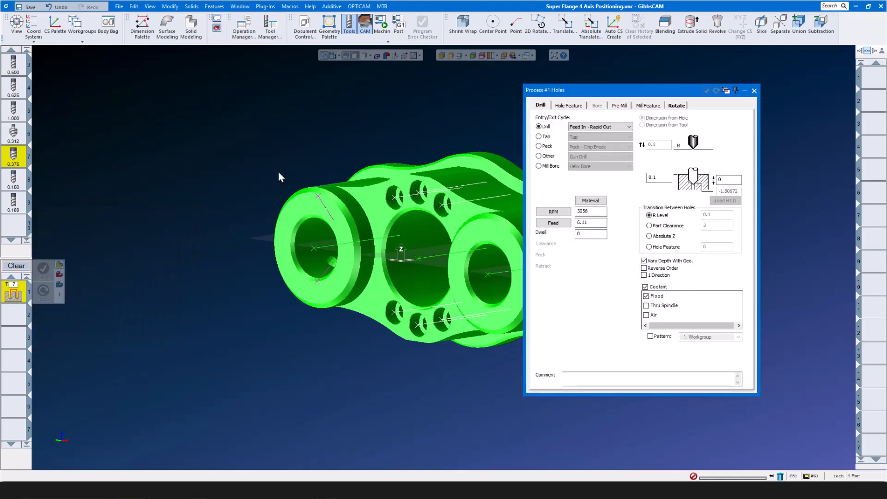
drag(616, 90, 700, 91)
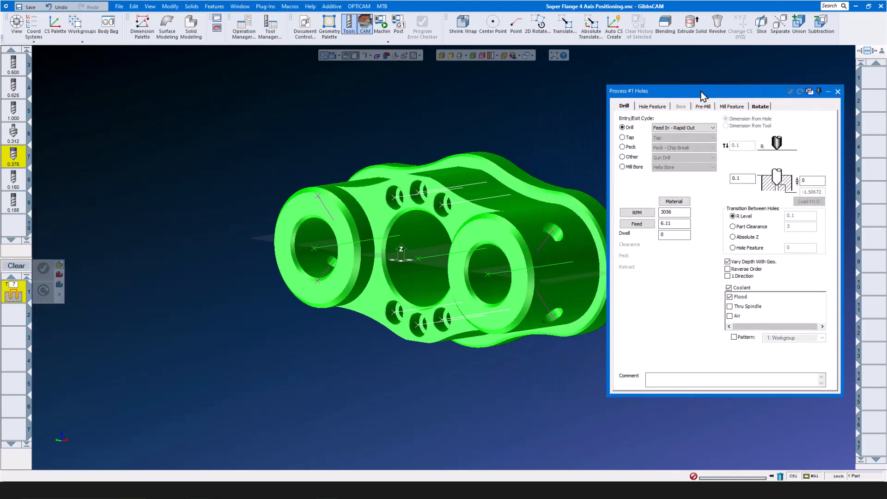
click(653, 106)
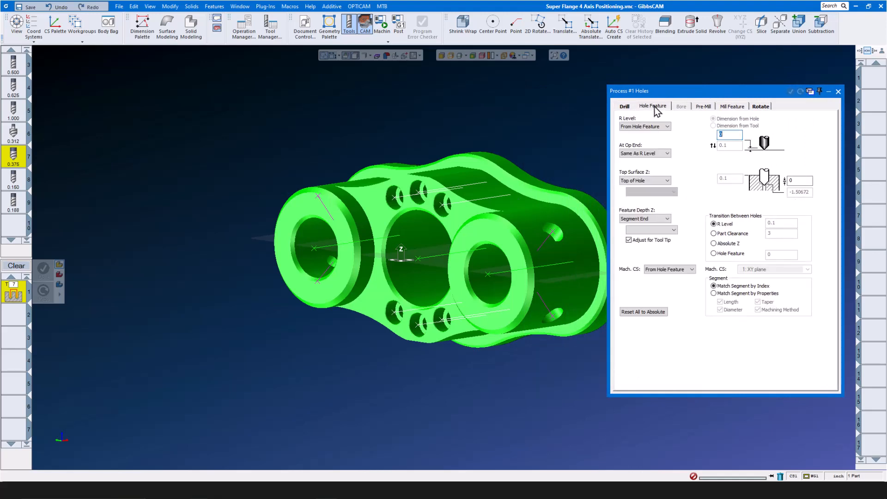
click(651, 220)
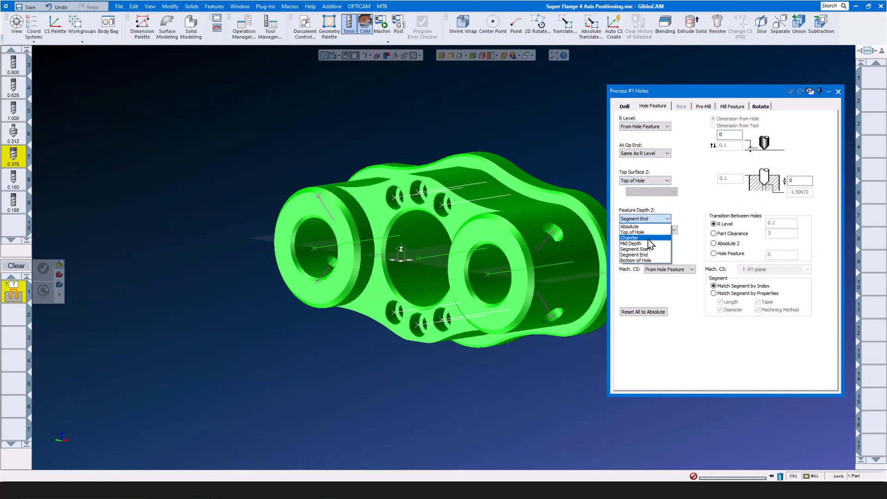
click(650, 238)
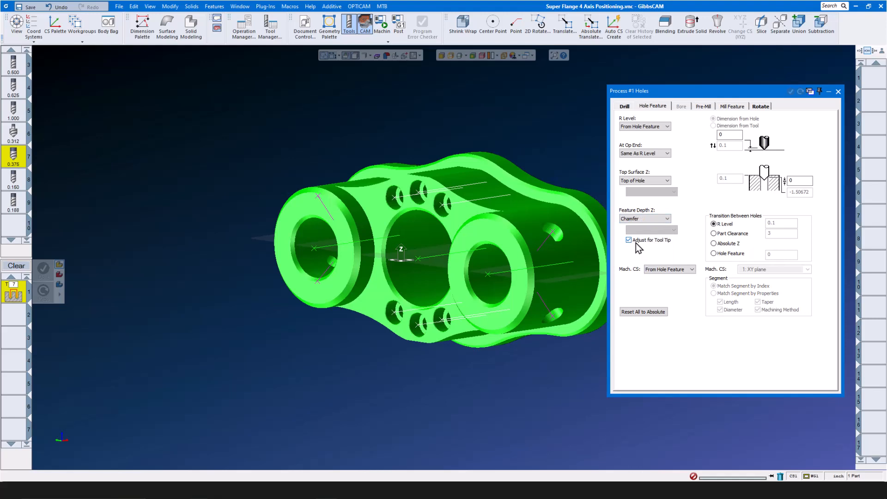
click(691, 270)
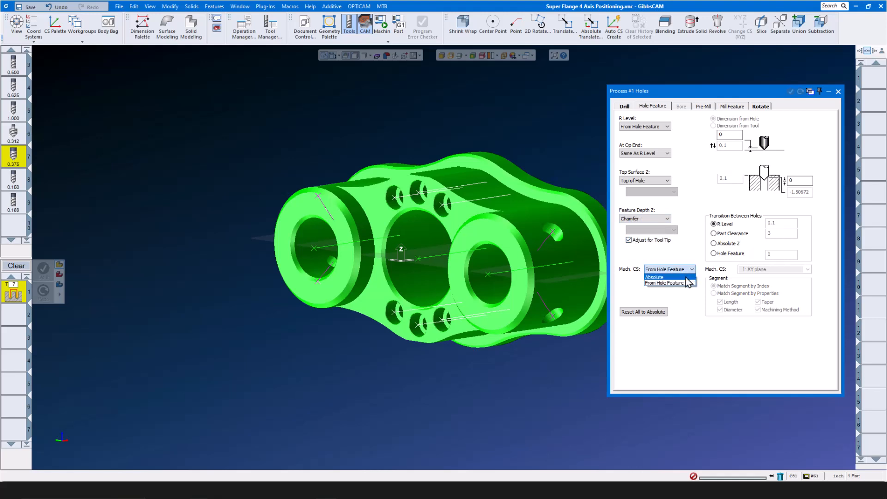
click(682, 283)
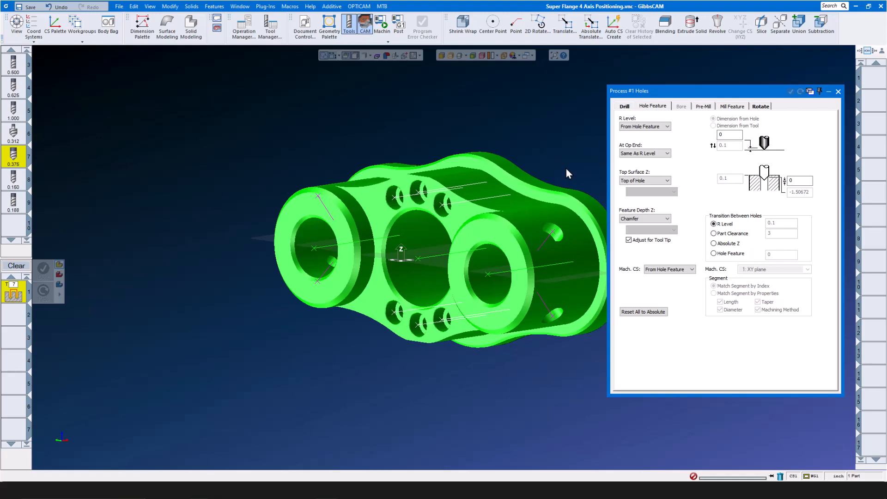
- Select both cross holes and the left boss hole, then generate the chamfer operation
click(552, 233)
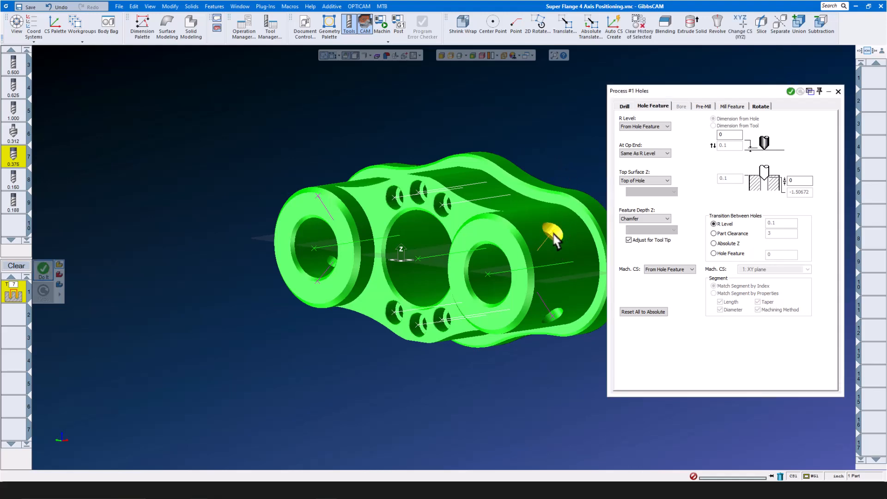
shift+click(553, 315)
shift+click(330, 261)
click(43, 270)
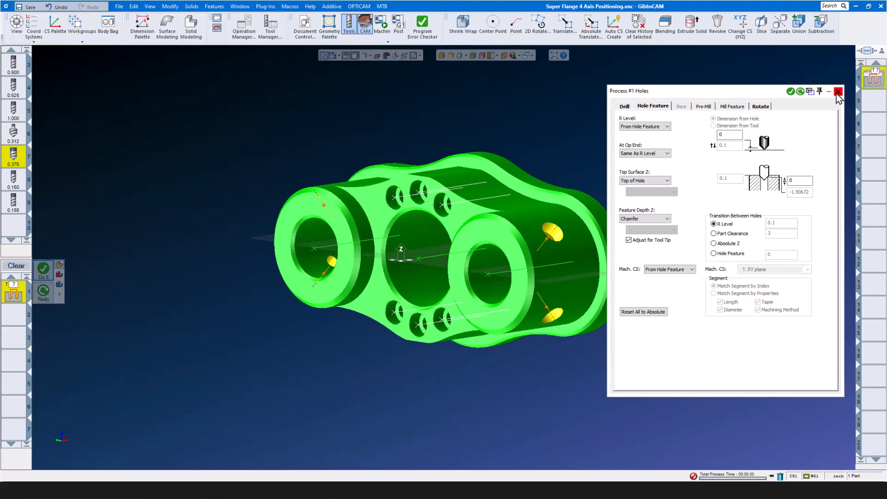
click(838, 91)
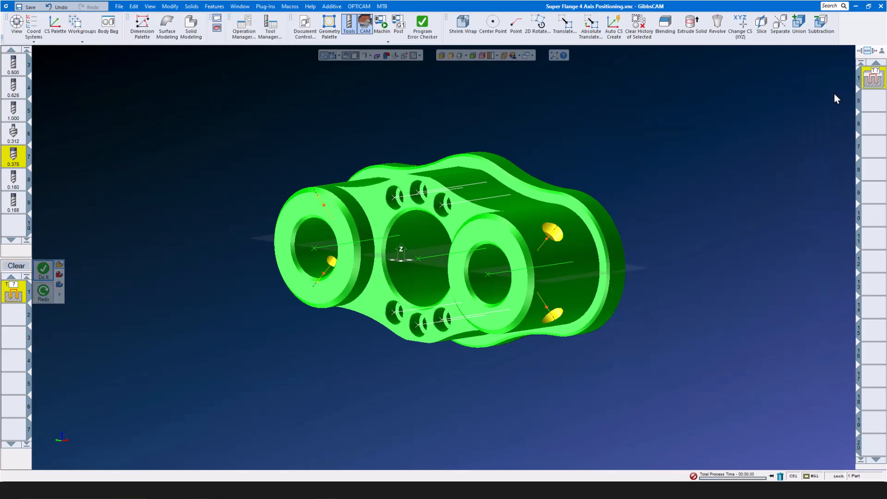
click(381, 24)
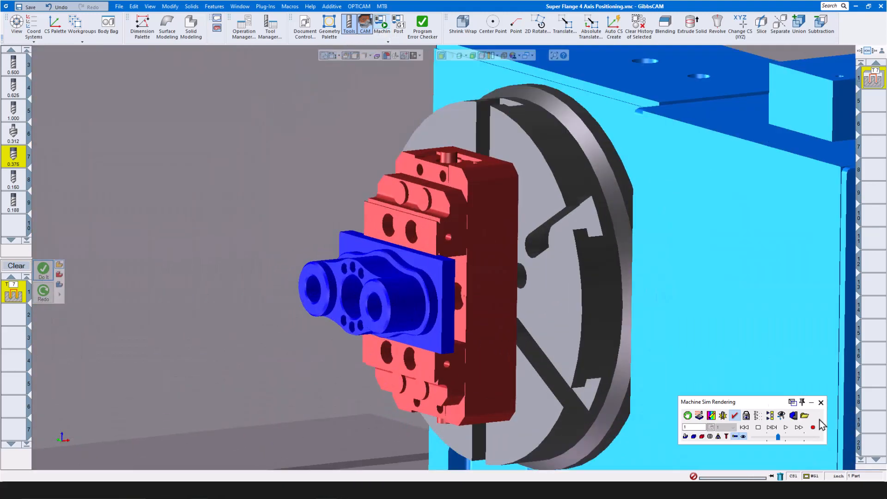
click(785, 426)
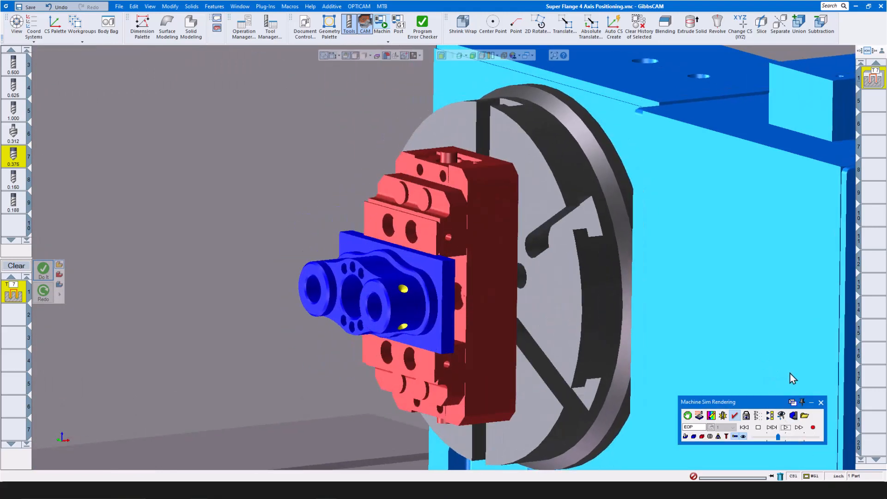
click(820, 404)
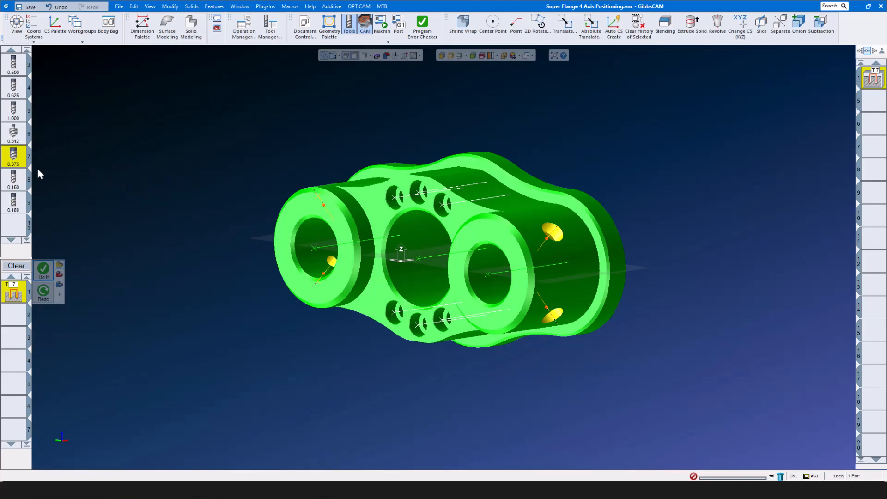
mouse_move(14, 208)
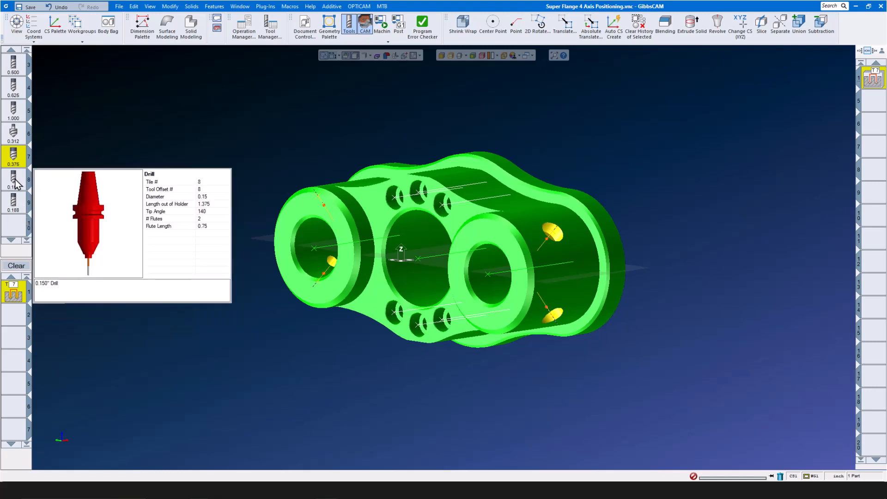
- Add a 0.150 drill Peck - Chip Break process to Bottom of Hole, offset -0.025
drag(14, 180, 15, 291)
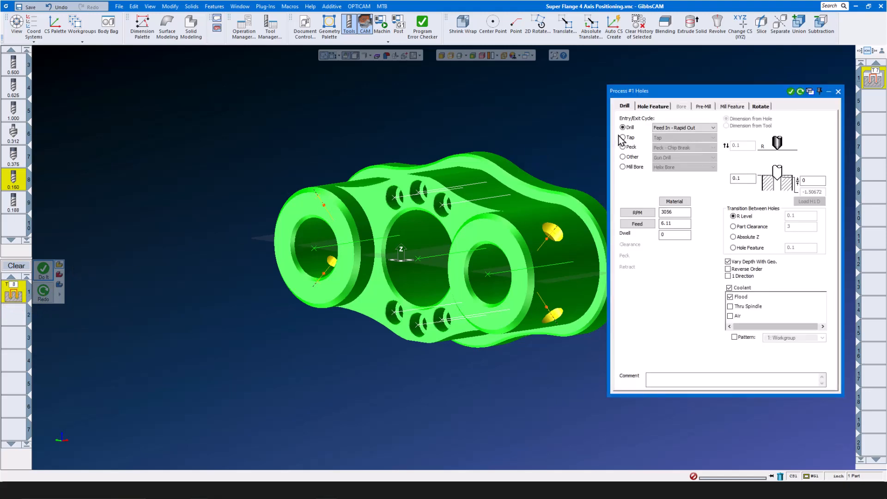
click(623, 146)
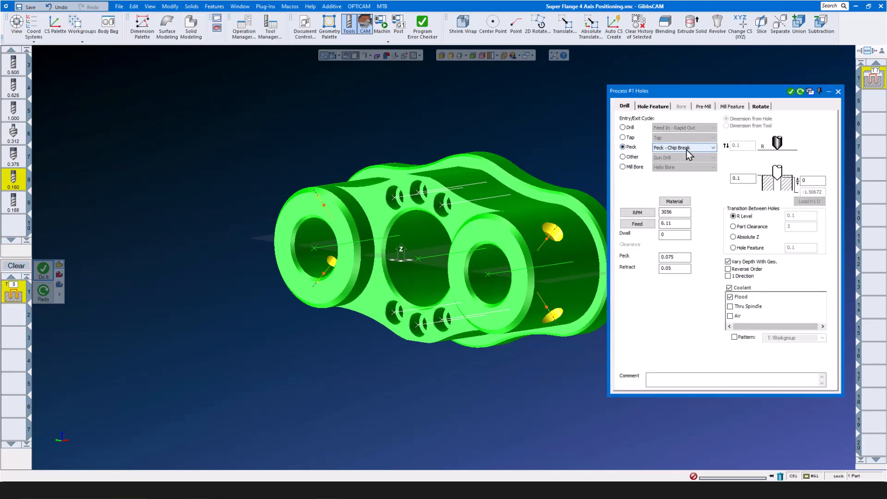
click(652, 105)
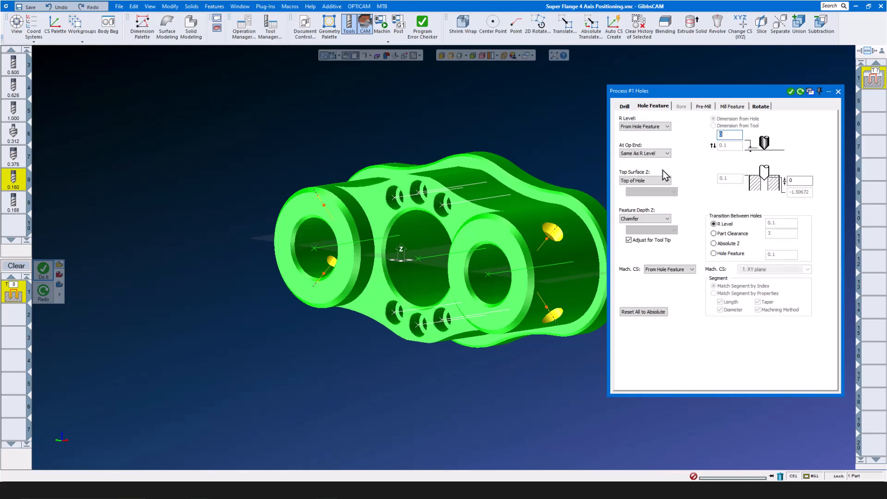
click(667, 219)
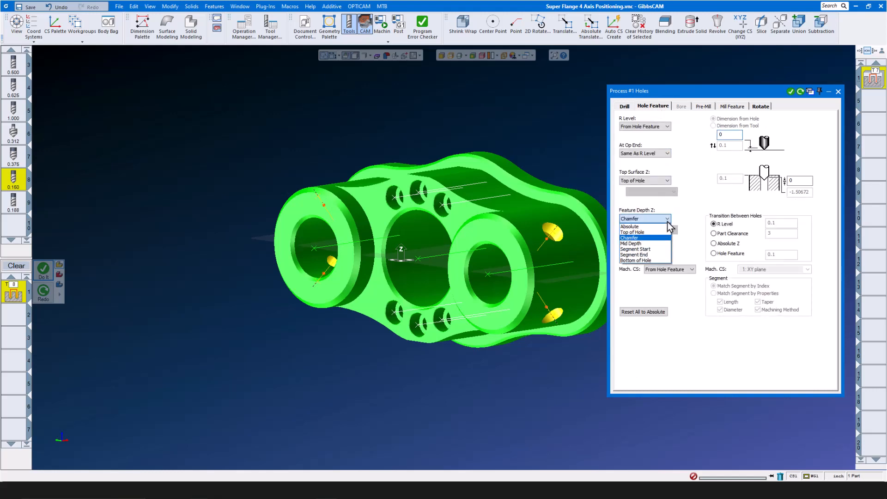
click(661, 260)
click(805, 181)
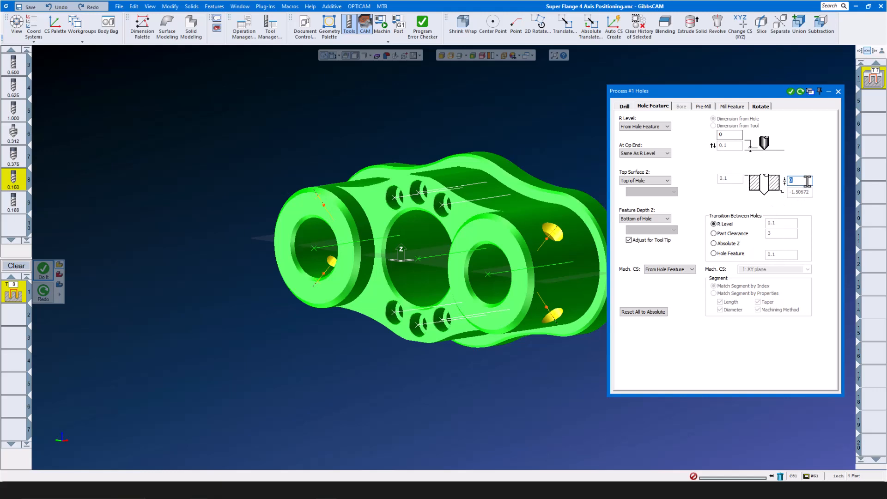
text(-.025)
click(790, 91)
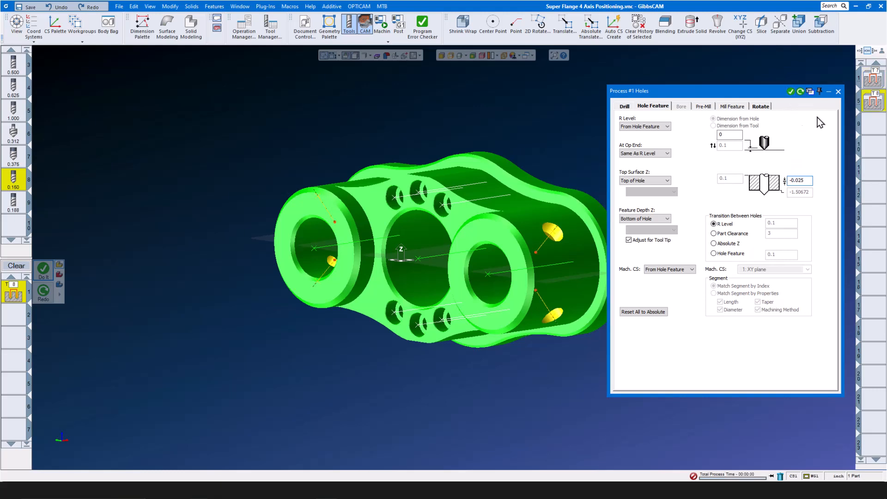
click(837, 92)
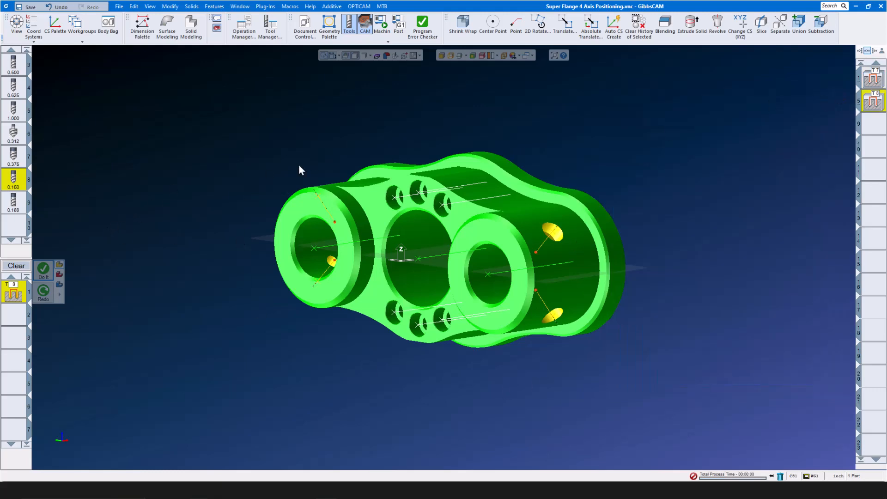
- Set up a 3/16" end mill Helix Bore process ending at the 0.250 Inch Bore segment
mouse_move(14, 207)
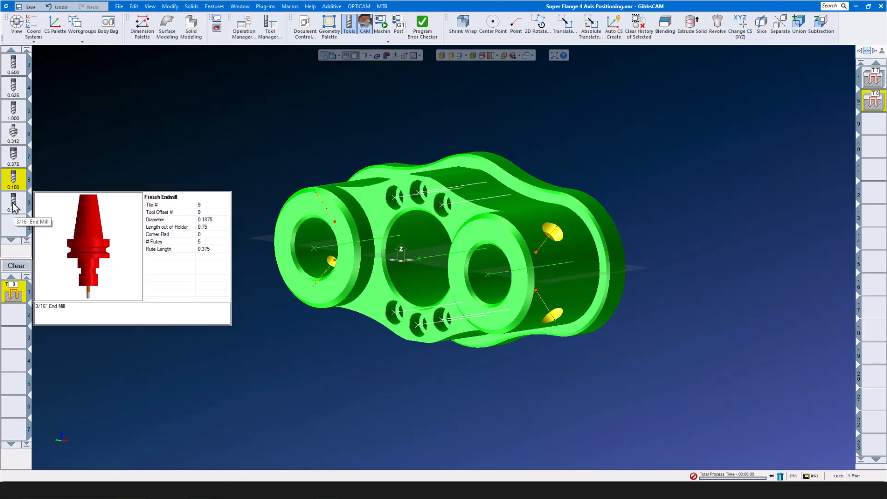
click(15, 207)
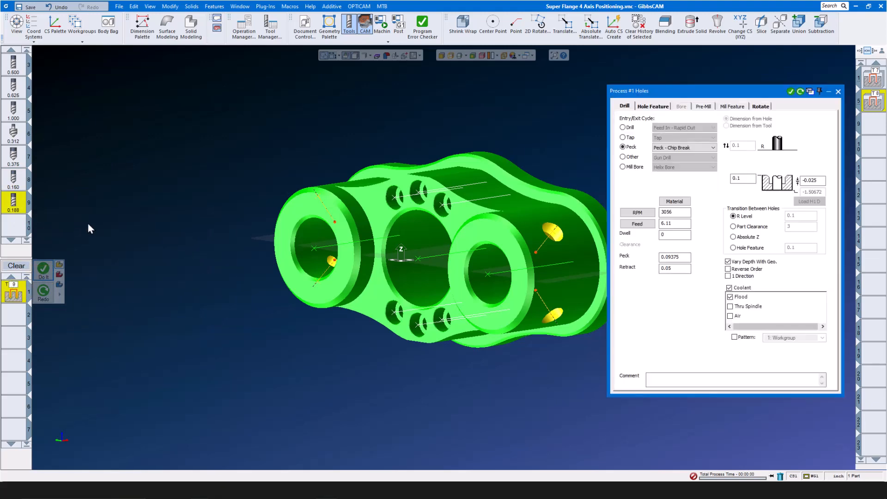
click(622, 167)
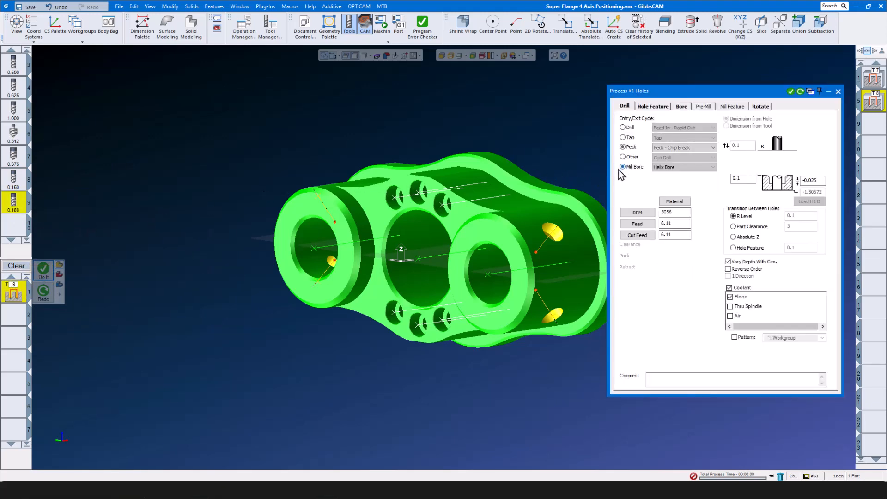
click(652, 107)
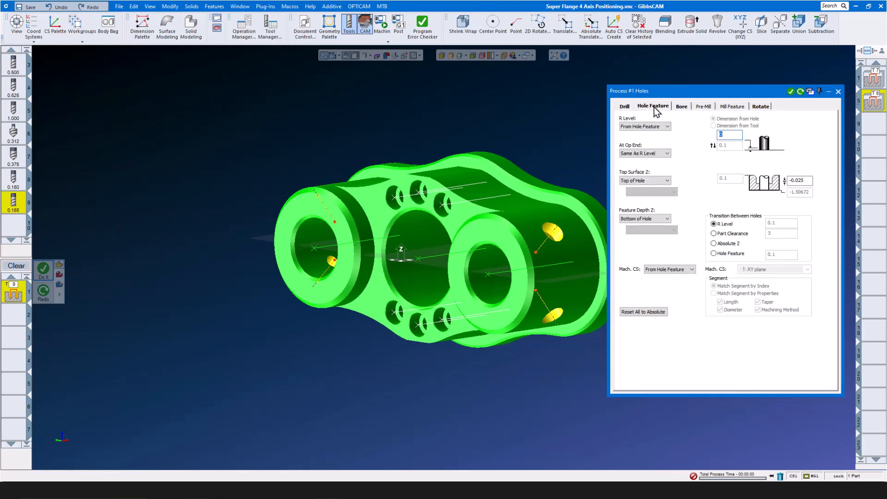
click(664, 219)
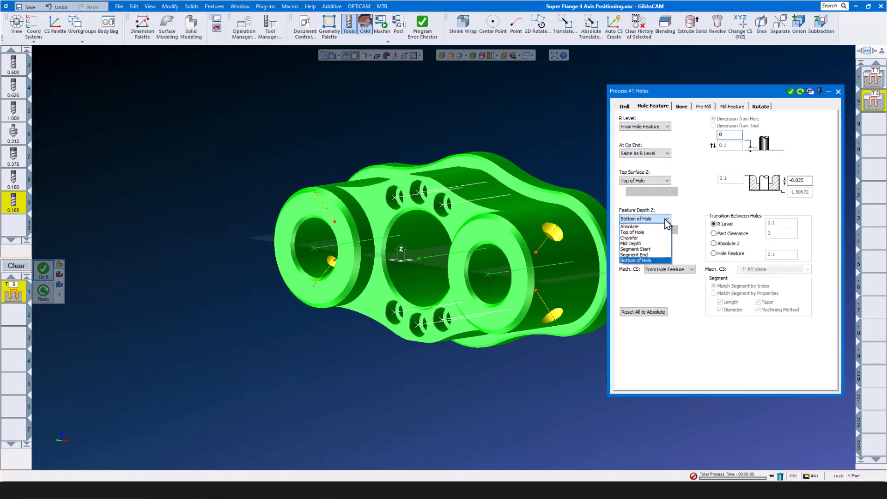
click(664, 254)
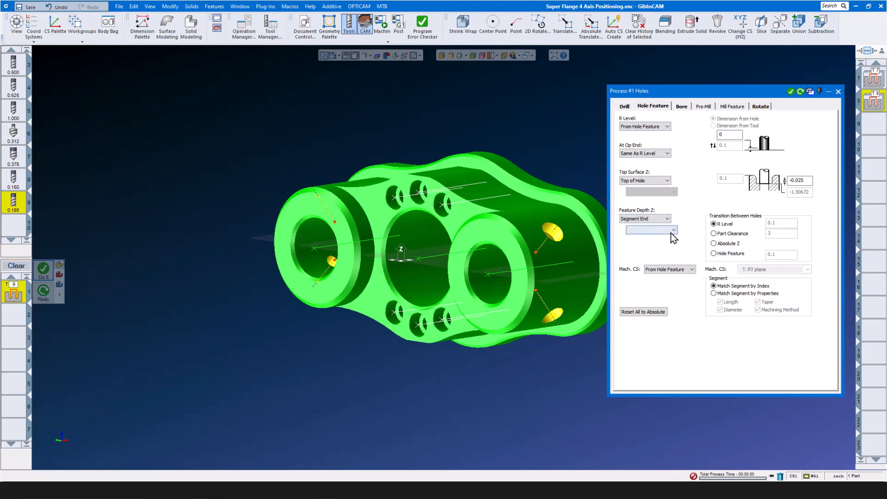
click(672, 232)
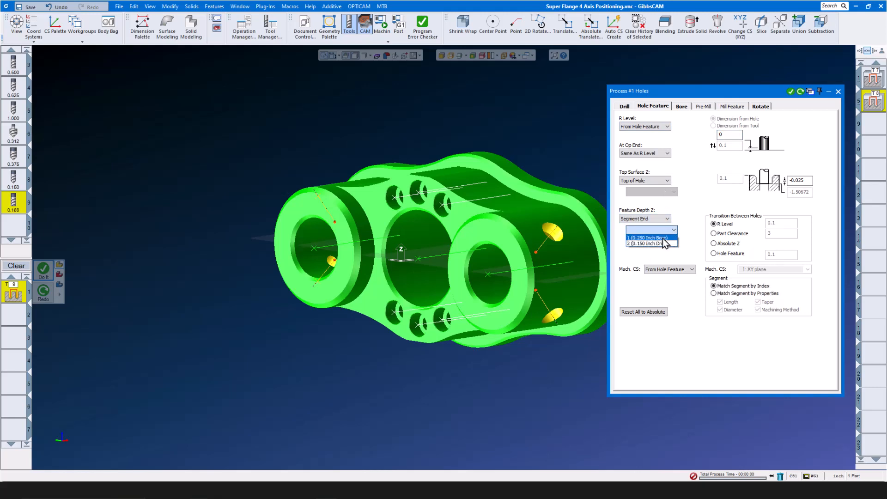
click(663, 238)
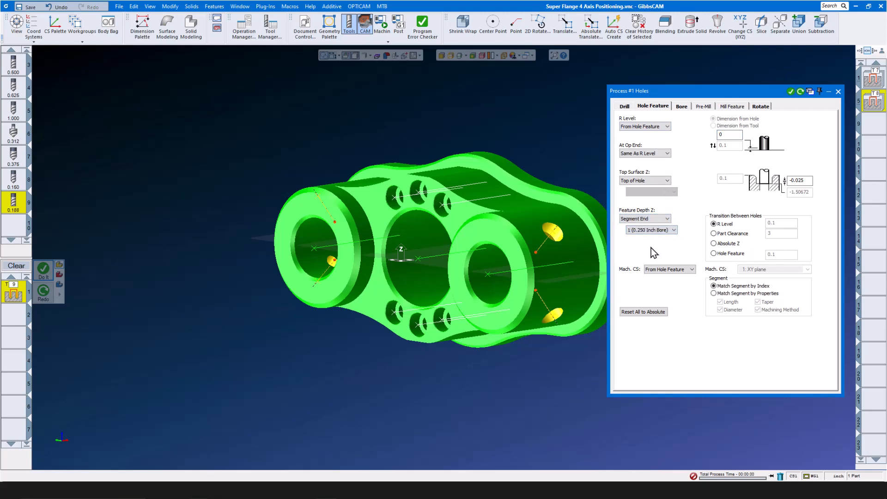
- Set the depth offset to 0, check the Bore parameters, and generate the helix bore
double_click(804, 181)
text(0)
click(682, 107)
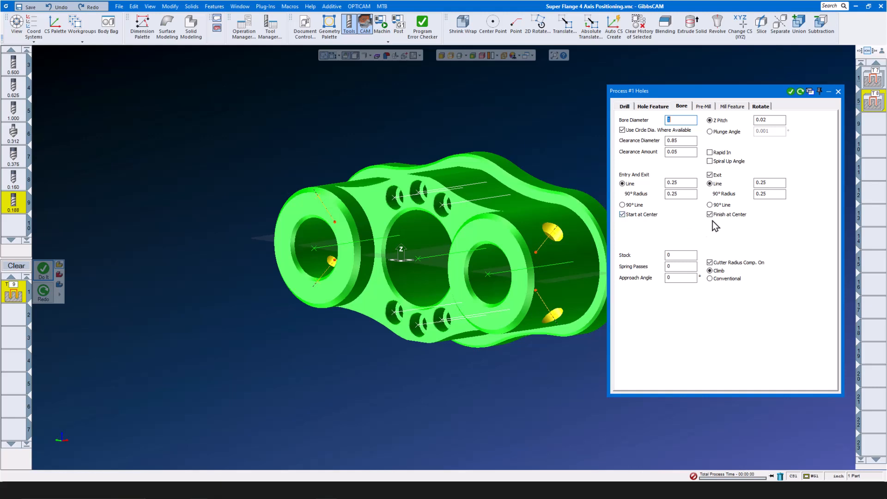
click(790, 91)
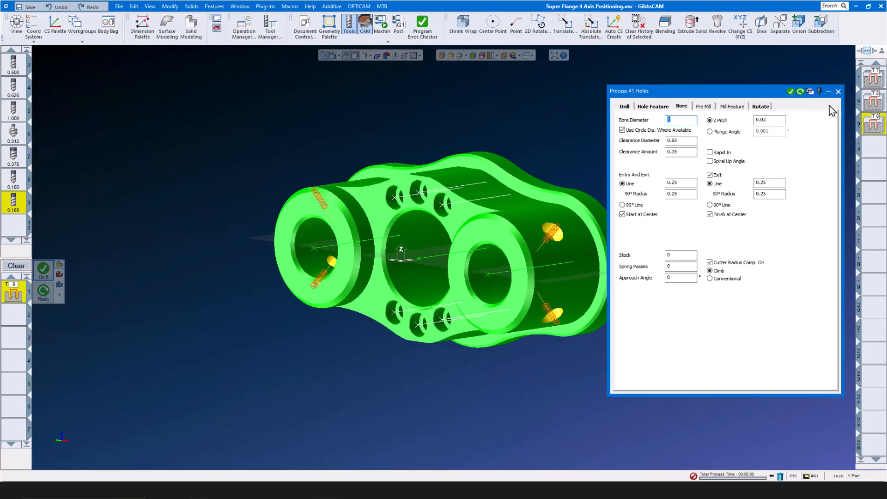
click(838, 91)
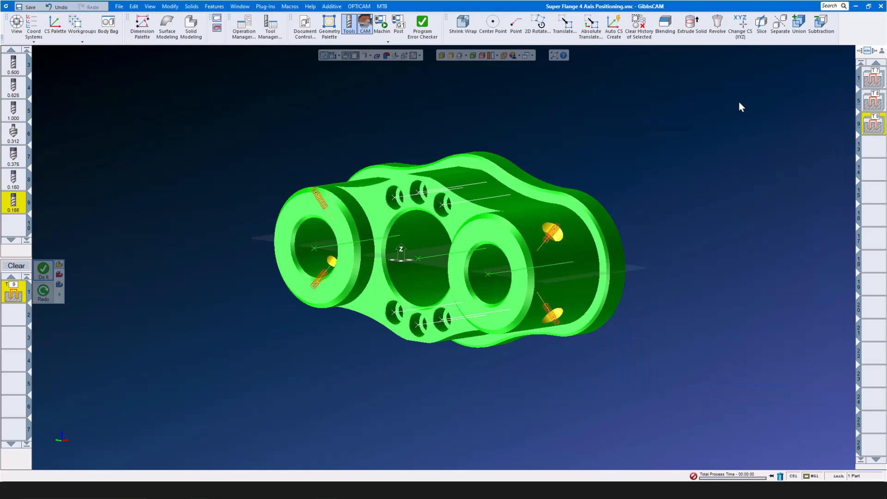
- Launch Machine Sim, rewind, and play the flange simulation through to end of program
click(383, 40)
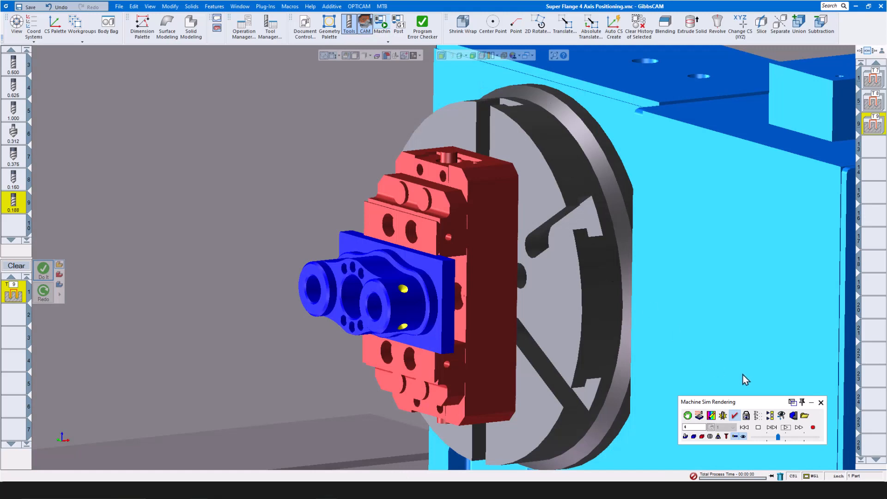
click(777, 438)
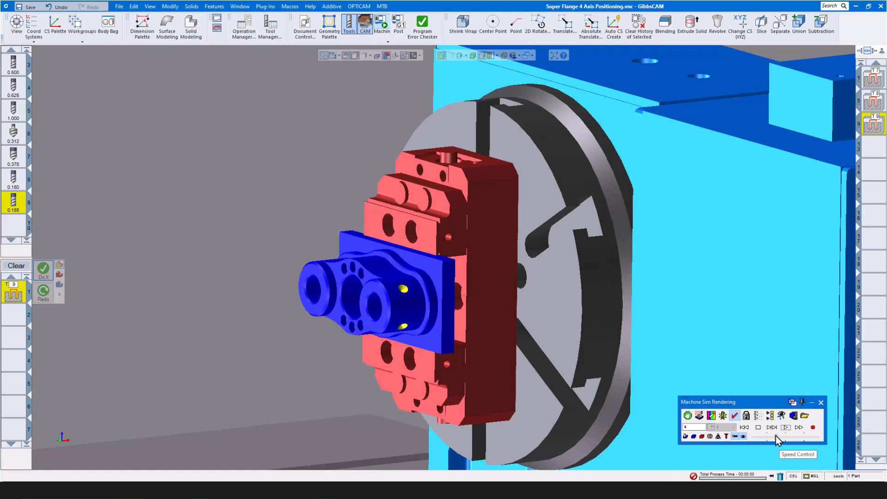
click(744, 427)
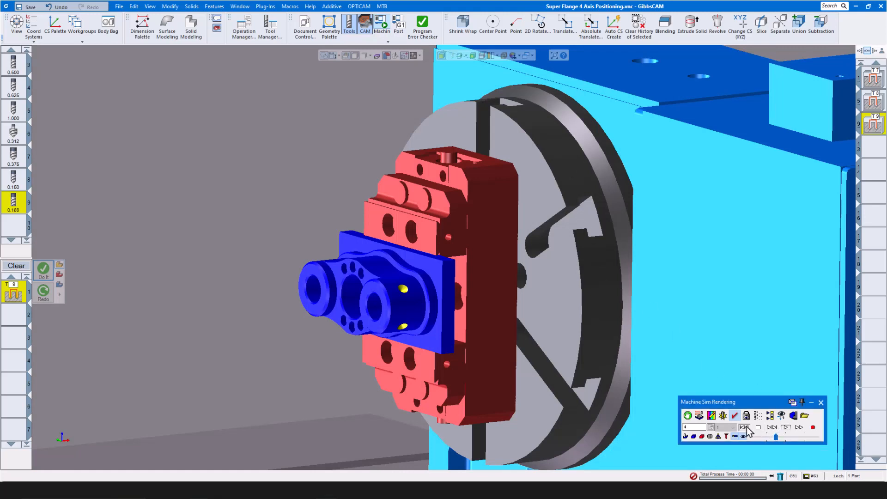
click(785, 427)
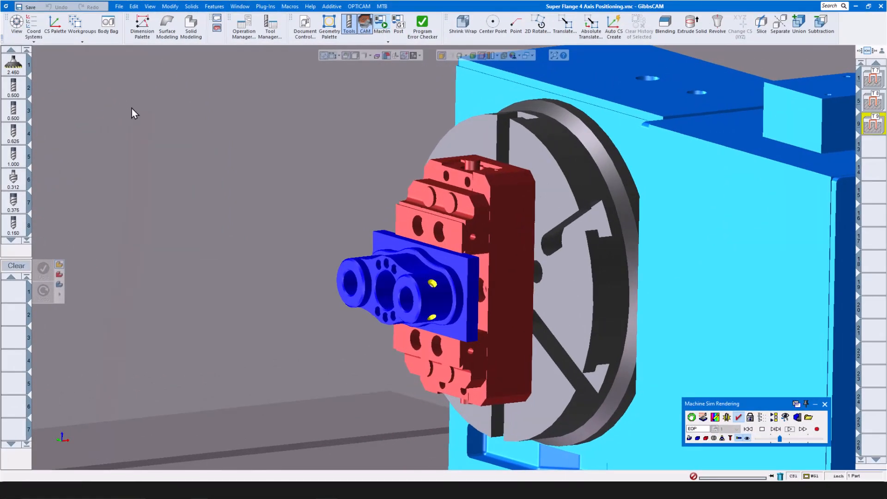
- Open the Segment 5 3 Axis Solid Surfacer part from recent files, discarding the flange part's changes
click(118, 6)
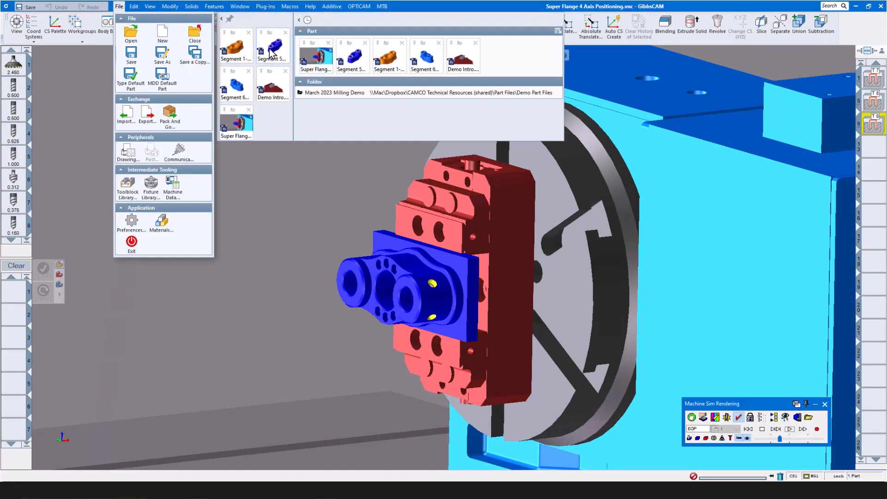
click(271, 50)
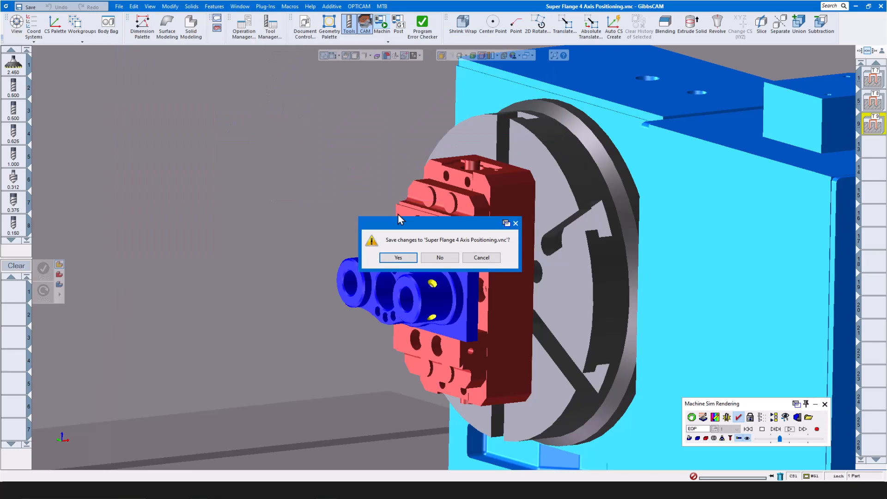
click(443, 258)
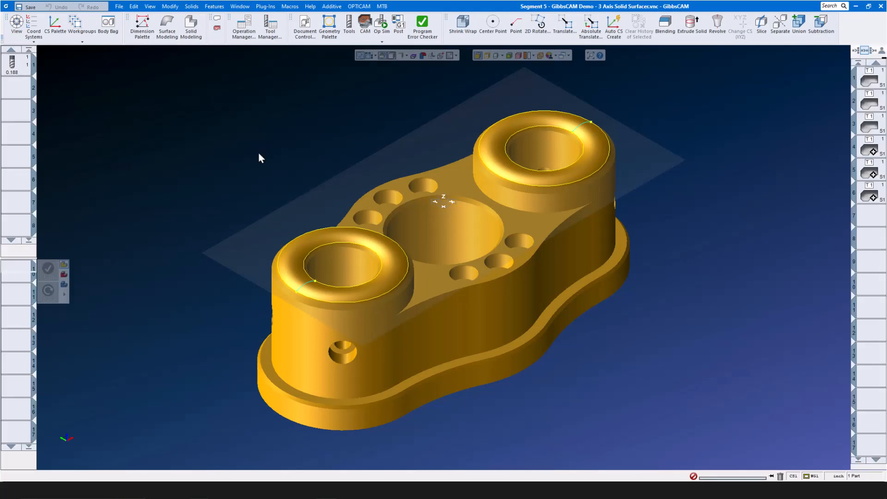
mouse_move(18, 69)
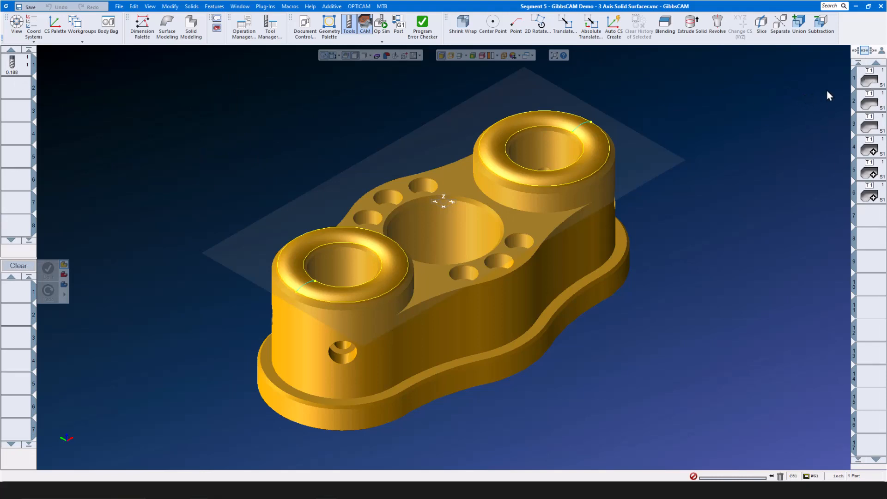
- Enable Spiral on operation 1's Surface Flow Cut, keeping stepover 0.00866 and ridge height 0.0001
double_click(871, 80)
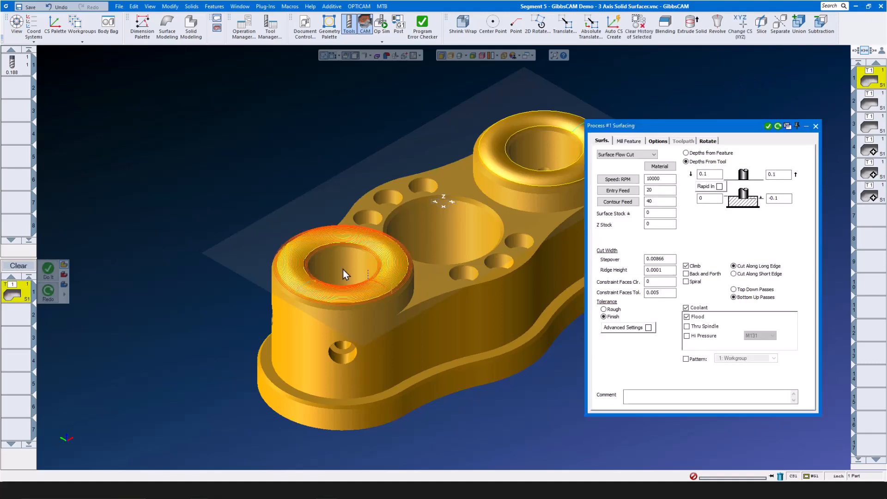
scroll(335, 268, up, 4)
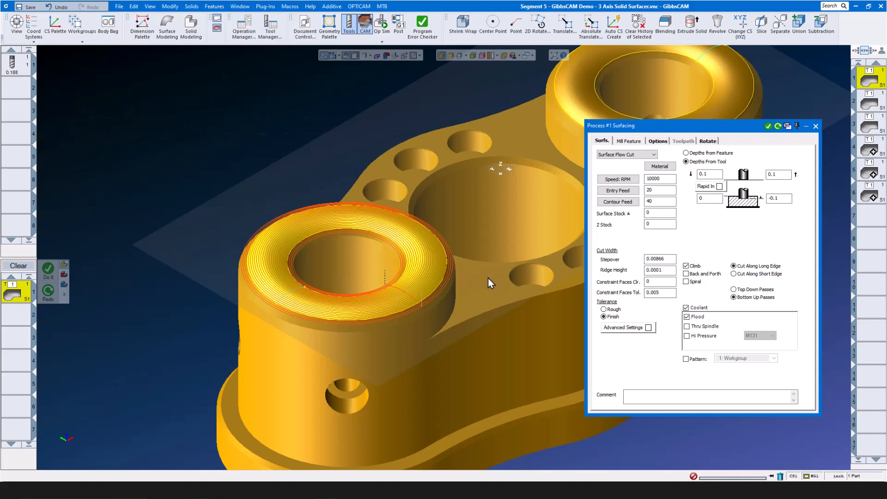
scroll(488, 278, up, 1)
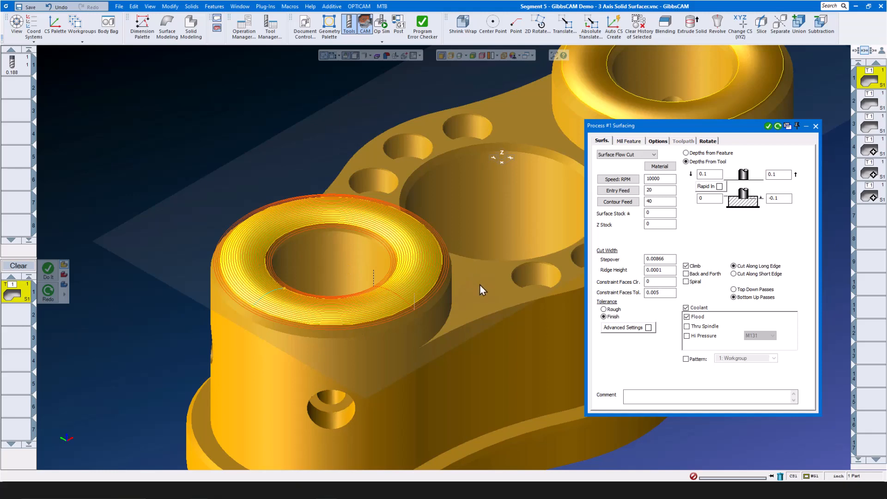
click(653, 154)
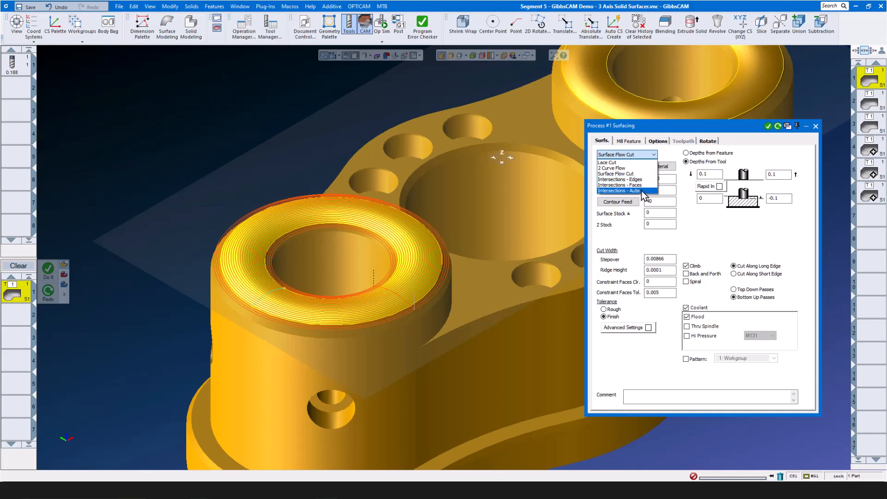
click(749, 143)
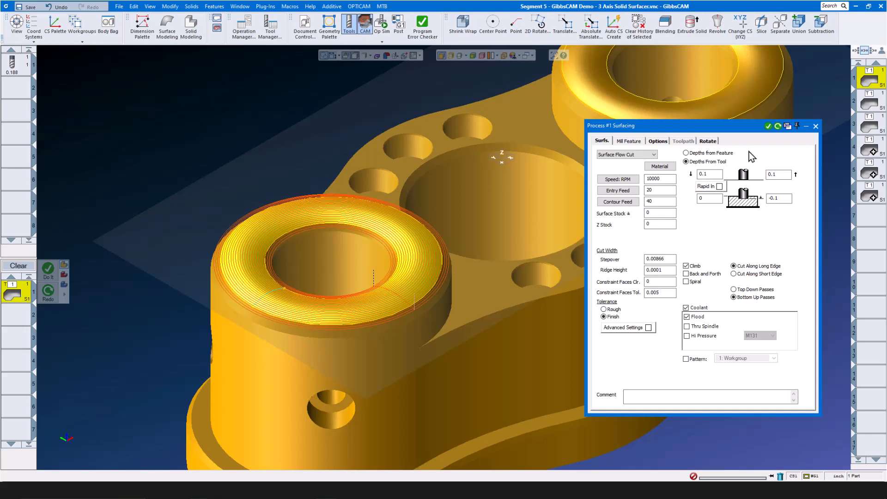
click(671, 259)
click(668, 271)
click(815, 126)
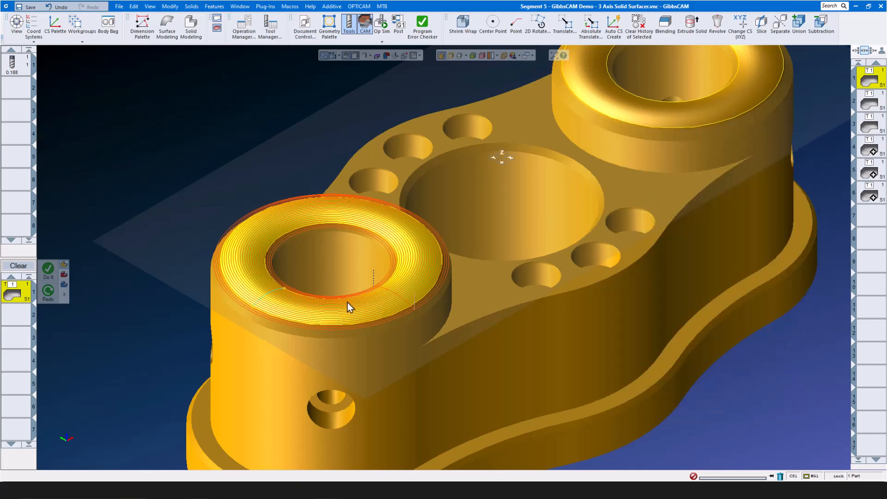
click(381, 22)
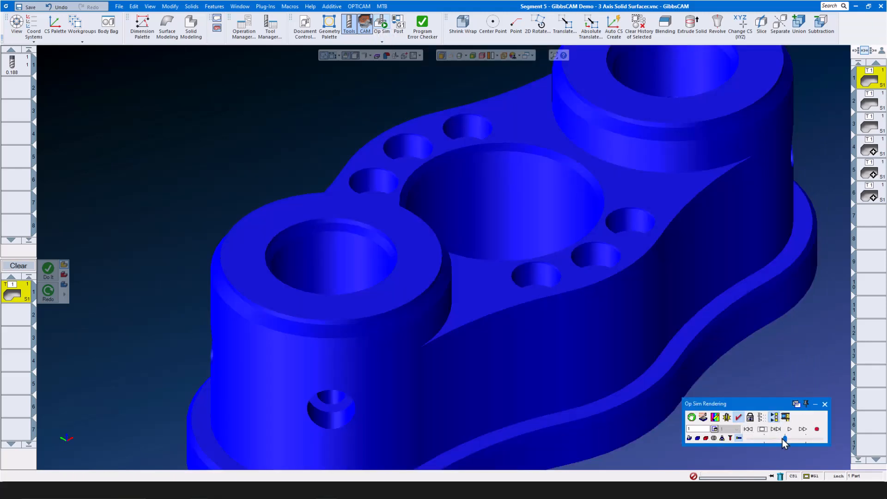
click(790, 429)
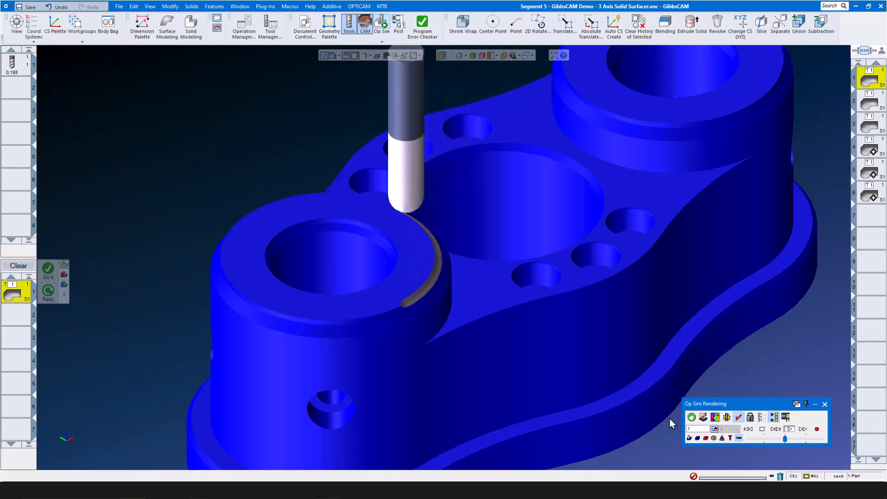
drag(784, 441, 791, 441)
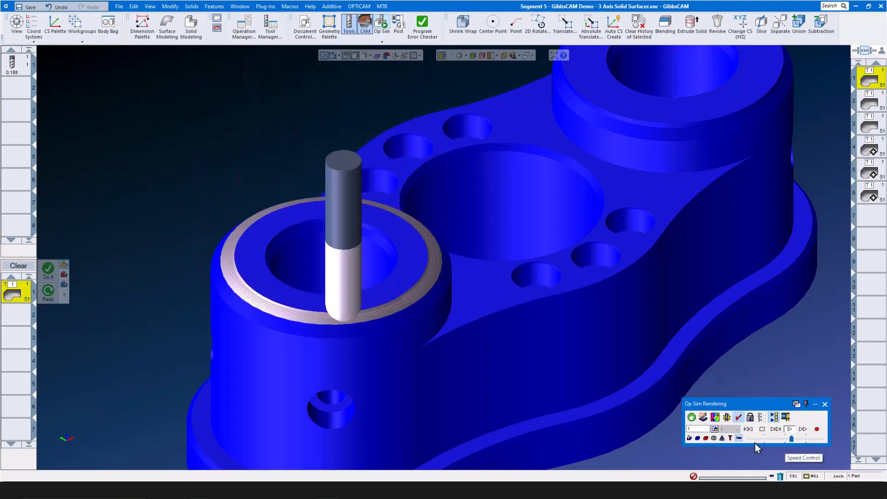
click(825, 405)
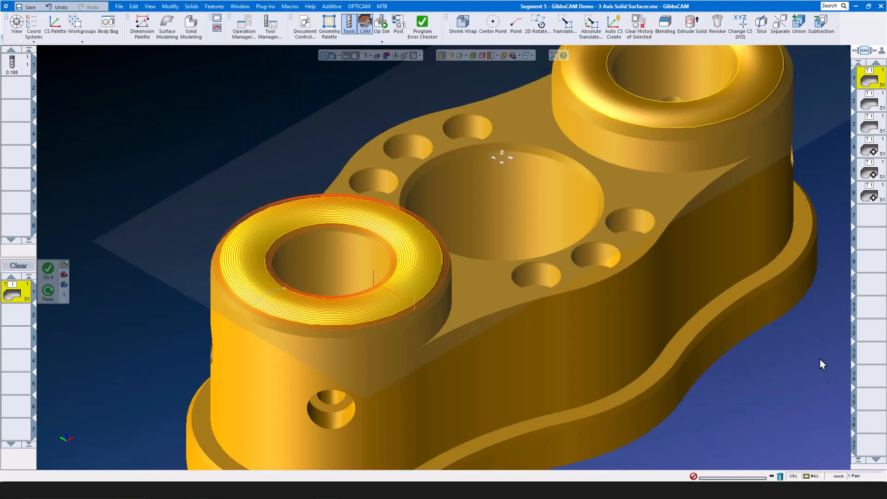
- Review operation 3's Lace Cut options, toolpath format and lower depth 0, then simulate it
click(875, 124)
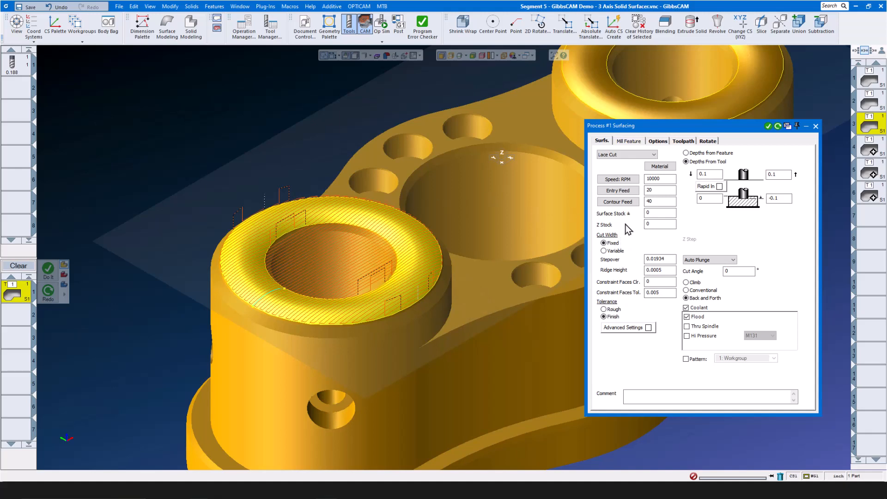
click(658, 141)
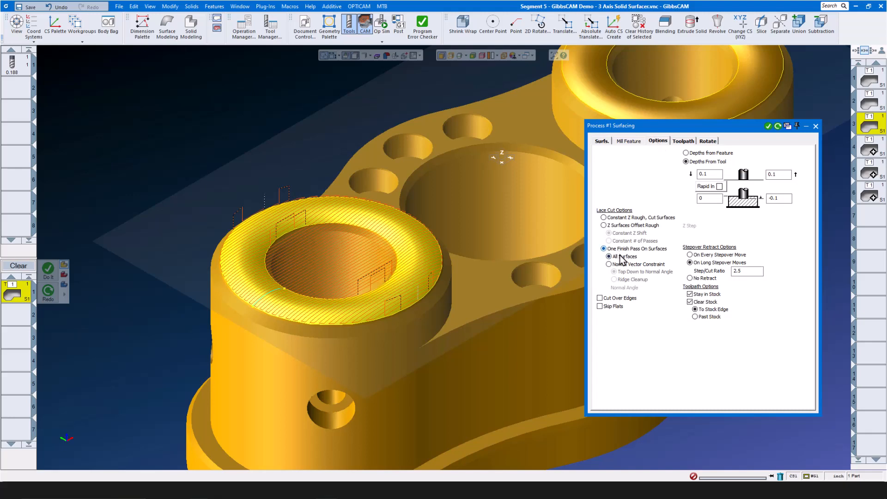
click(675, 140)
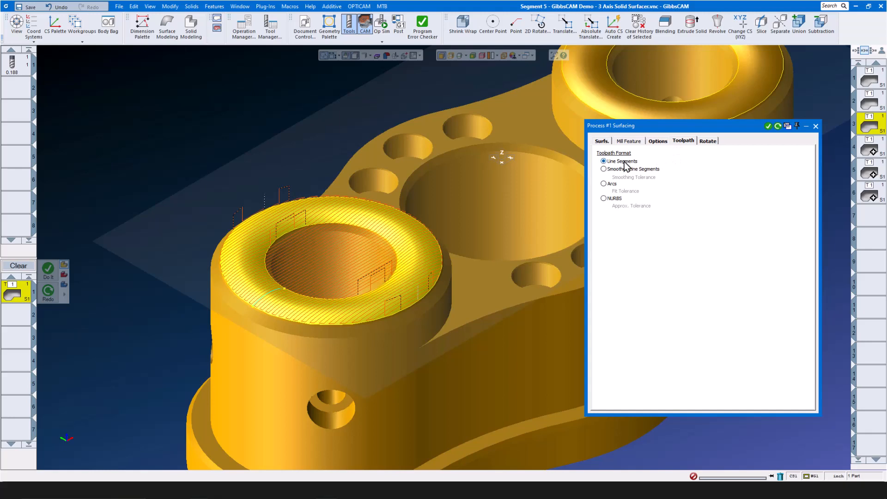
click(600, 141)
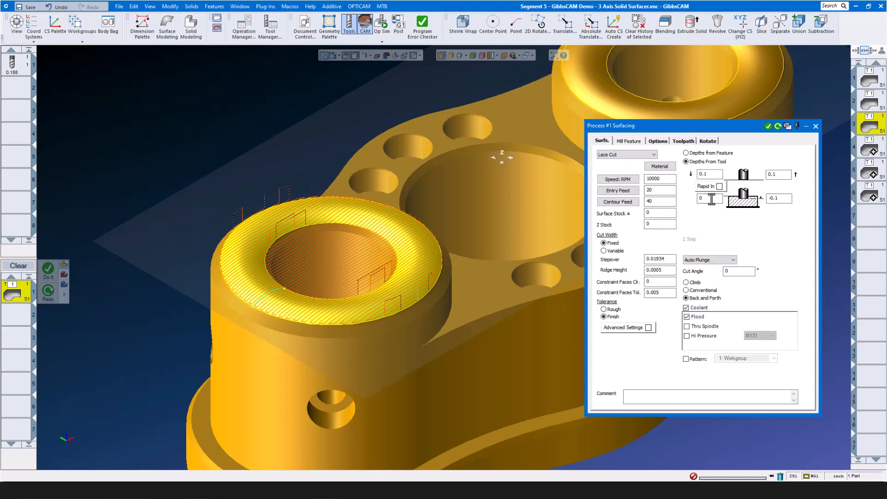
double_click(711, 199)
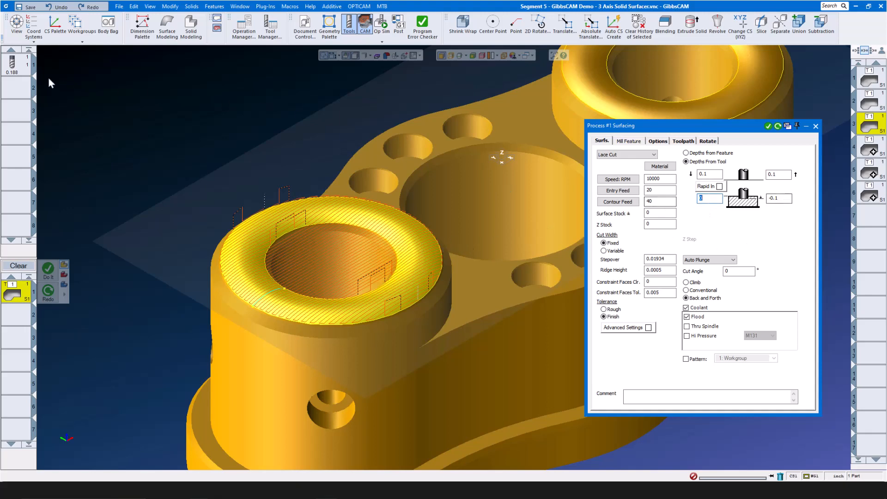
mouse_move(13, 69)
click(816, 126)
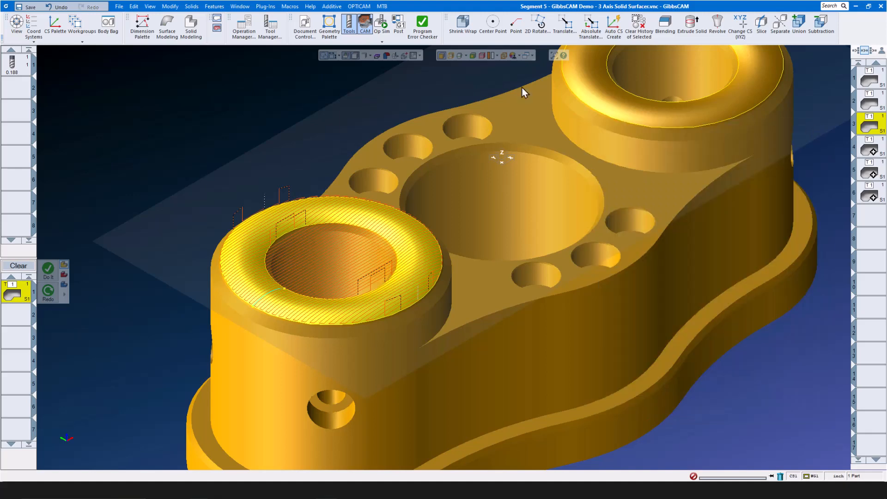
click(381, 27)
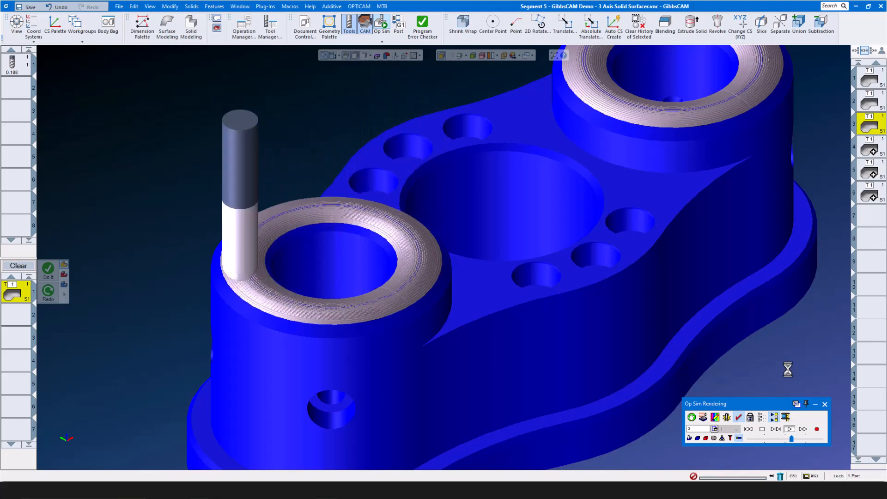
click(825, 404)
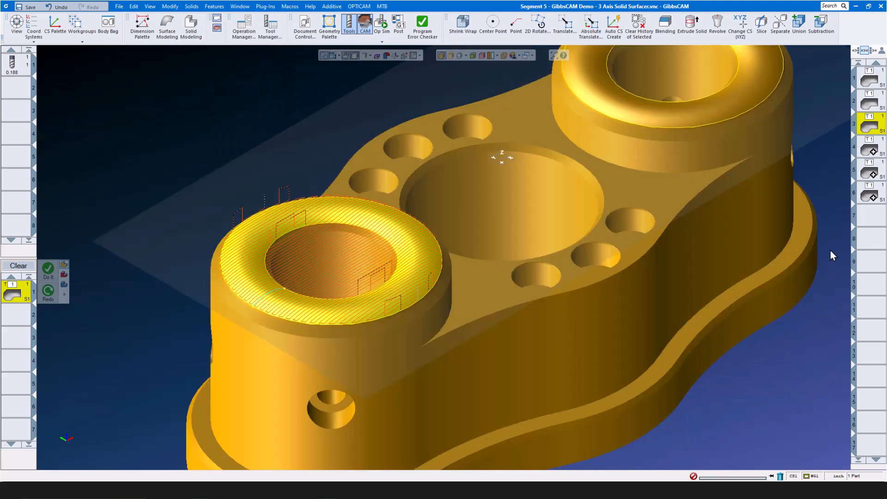
- Open operation 4's Lace Cut settings and check its connect and fillet options
click(870, 151)
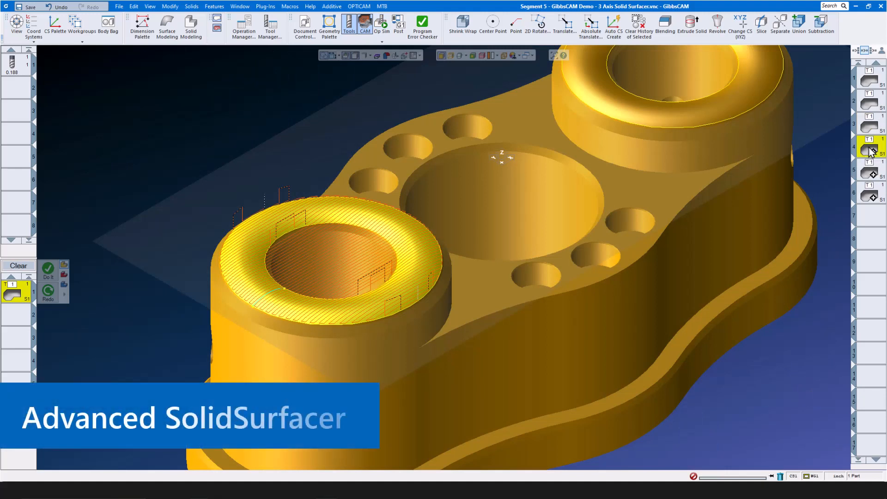
double_click(870, 151)
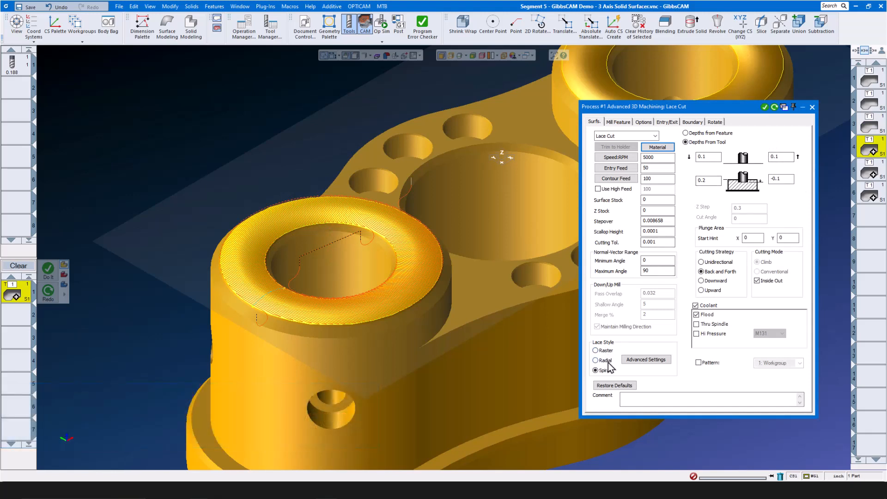
click(642, 123)
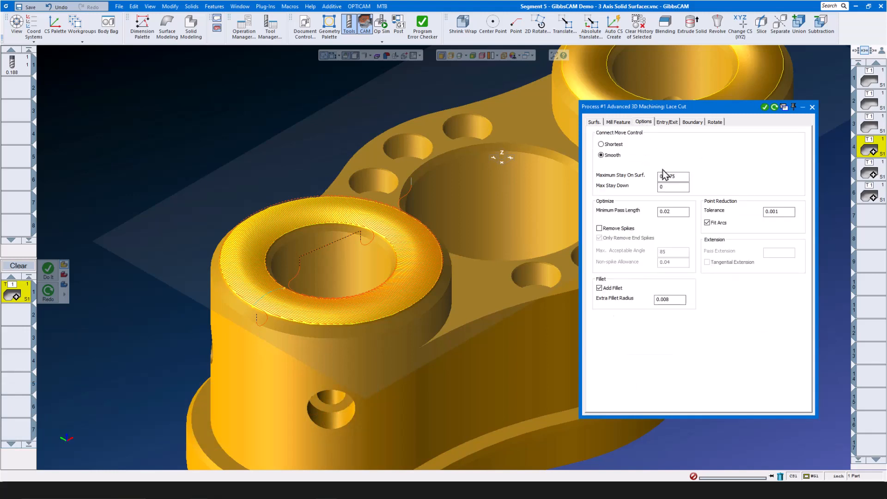
scroll(364, 320, up, 5)
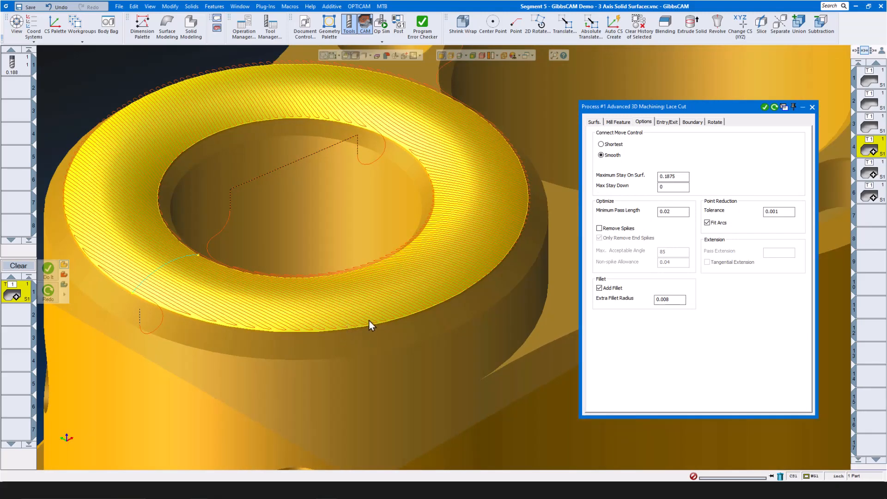
scroll(358, 325, down, 5)
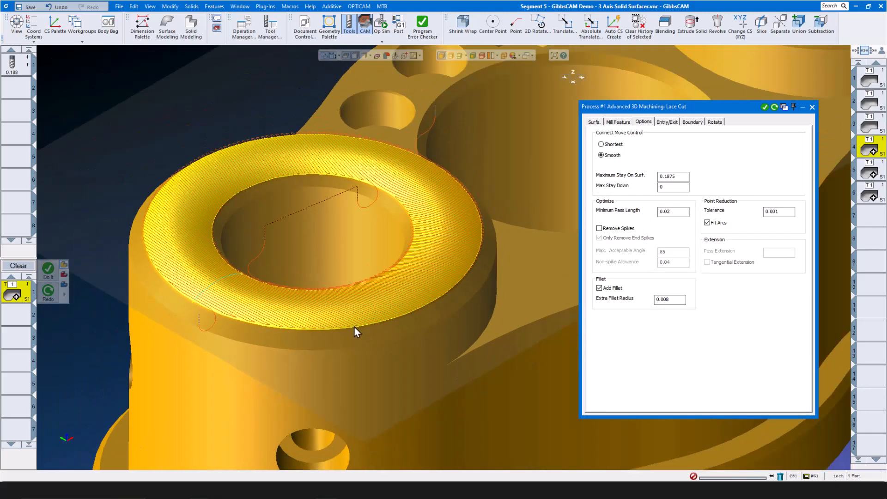
- Check the entry/exit settings, keep Silhouette as the boundary type, then launch Op Sim
click(669, 123)
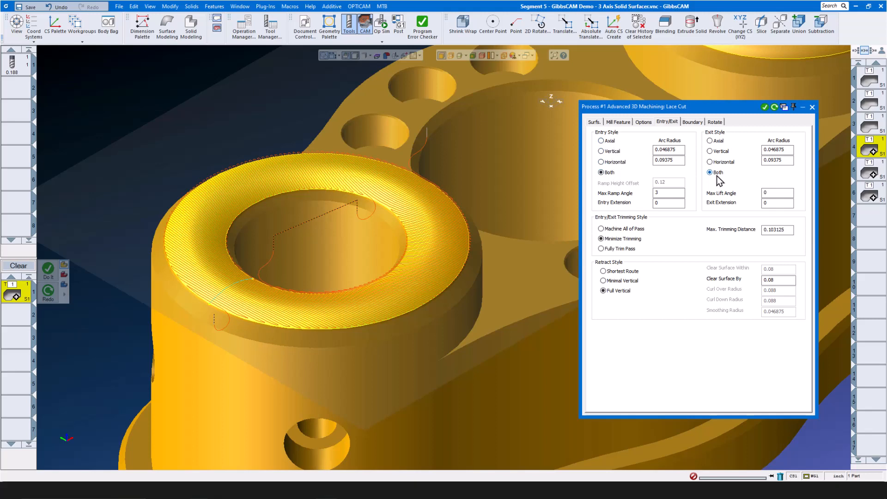
click(692, 122)
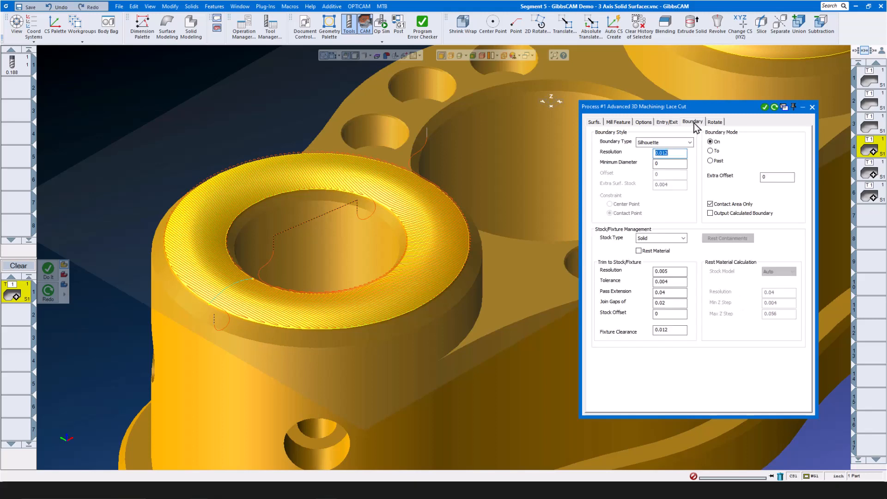
click(689, 143)
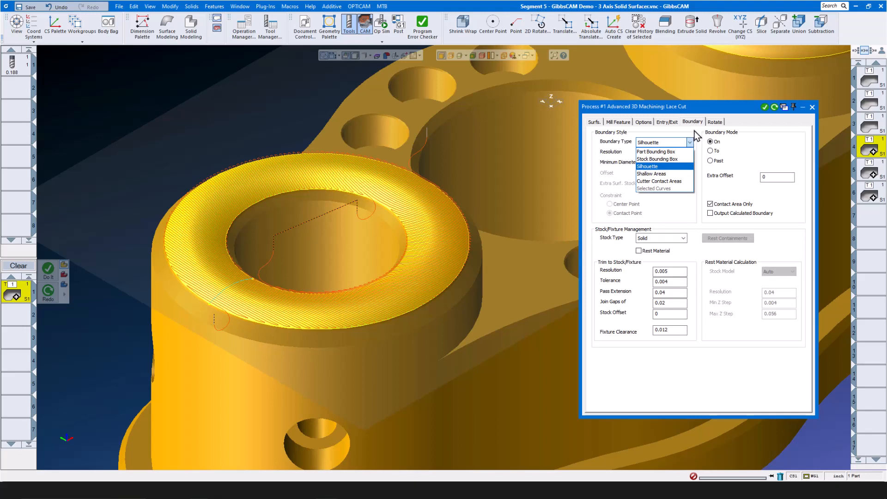
click(695, 129)
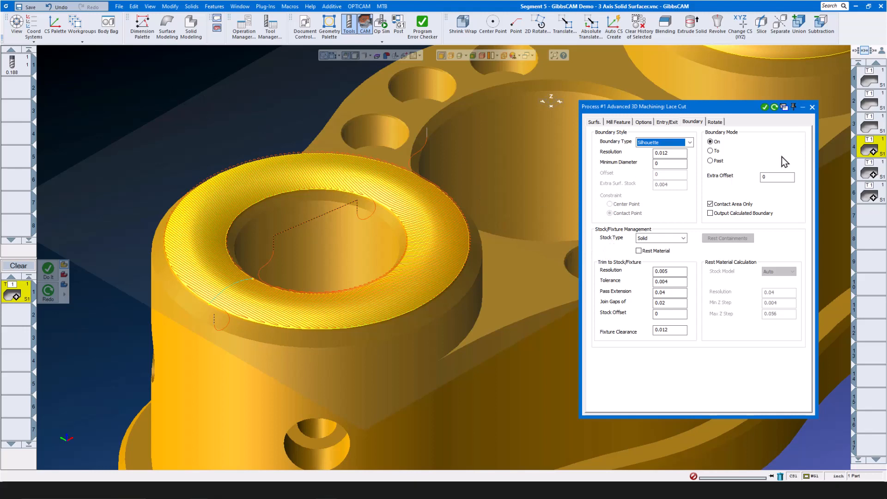
click(811, 106)
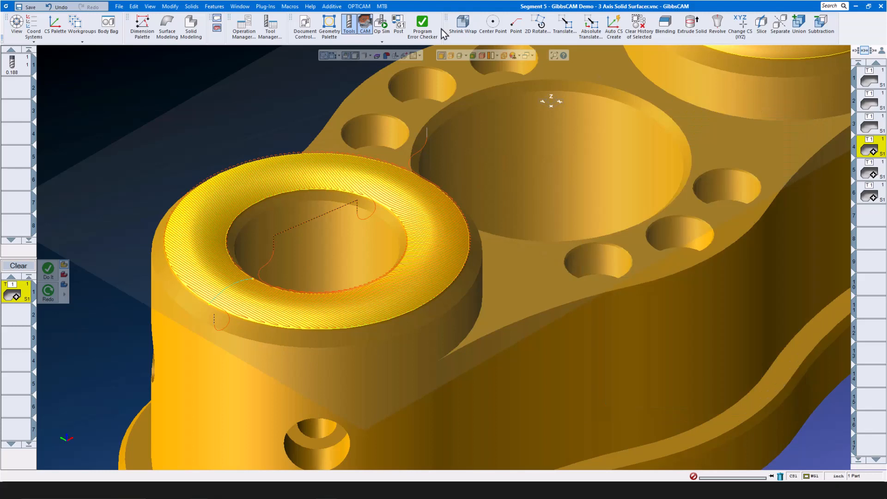
click(382, 24)
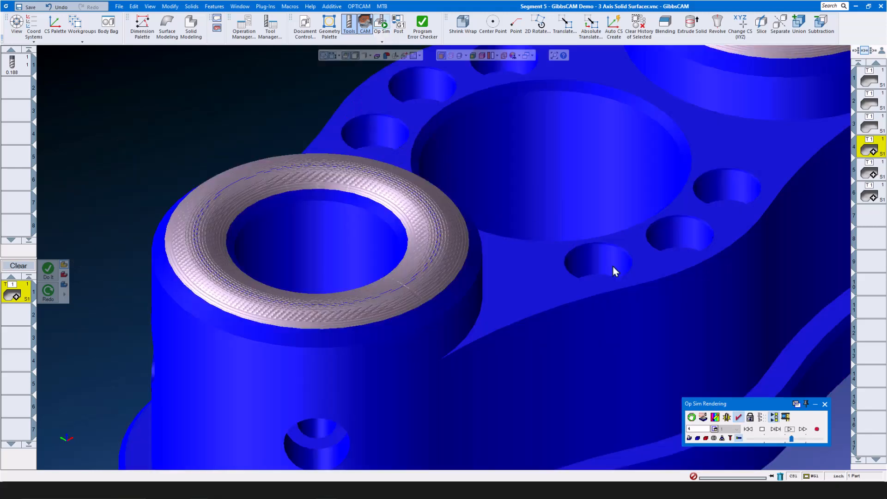
- Play the lace cut simulation across the boss top, then close Op Sim
click(789, 429)
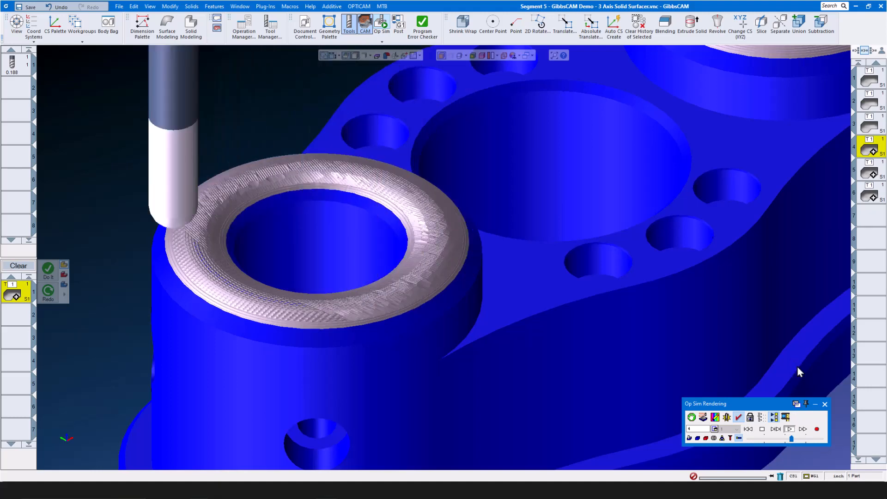
click(826, 404)
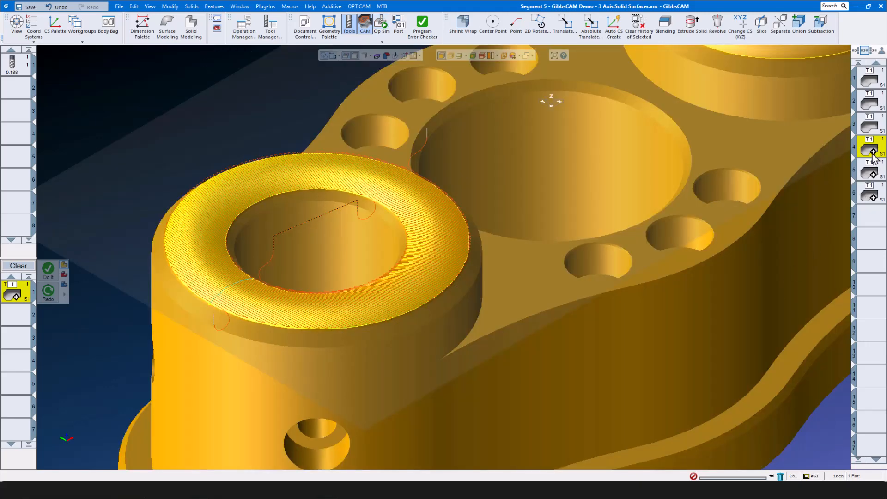
- Open operation 5 and keep Constant Stepover Cut as its 3D process type
double_click(872, 152)
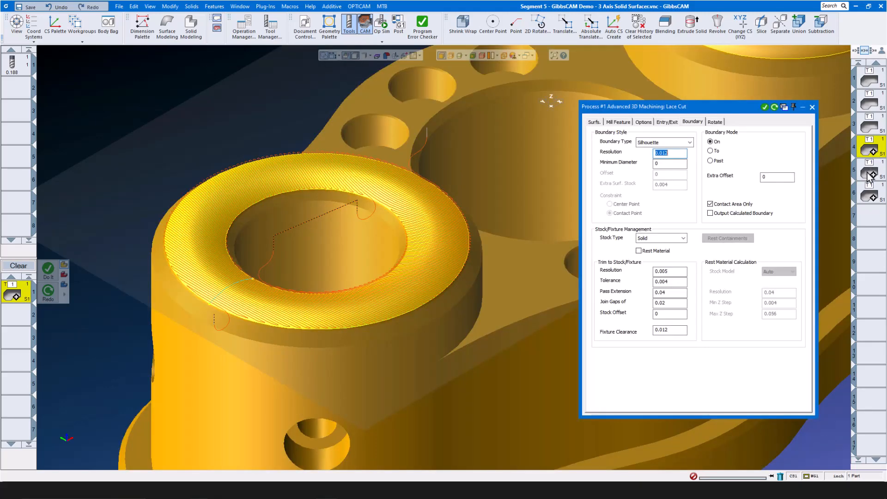
click(871, 174)
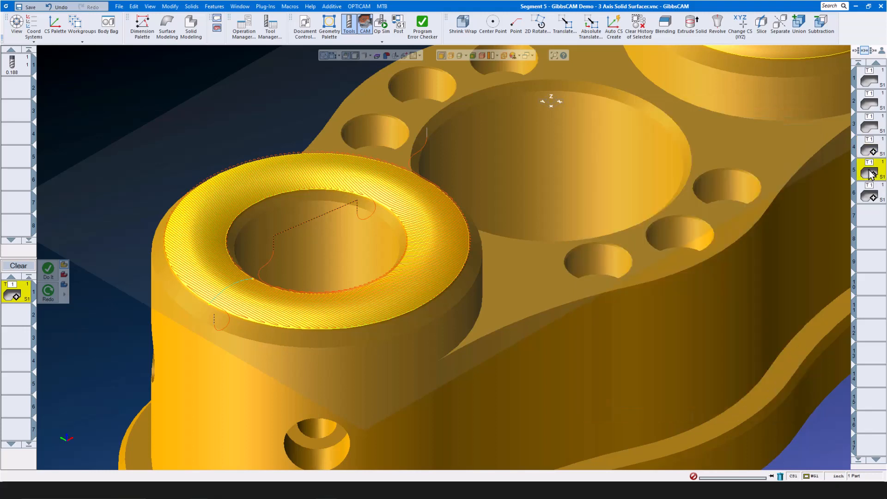
double_click(871, 175)
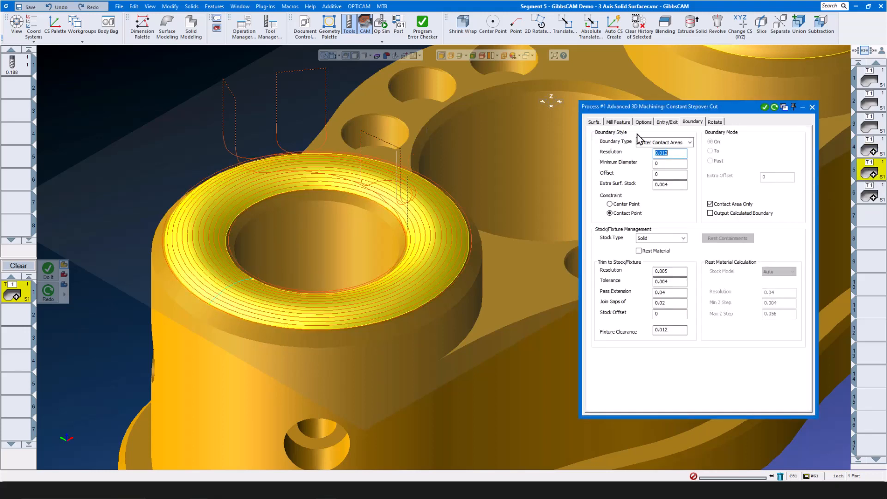
click(594, 121)
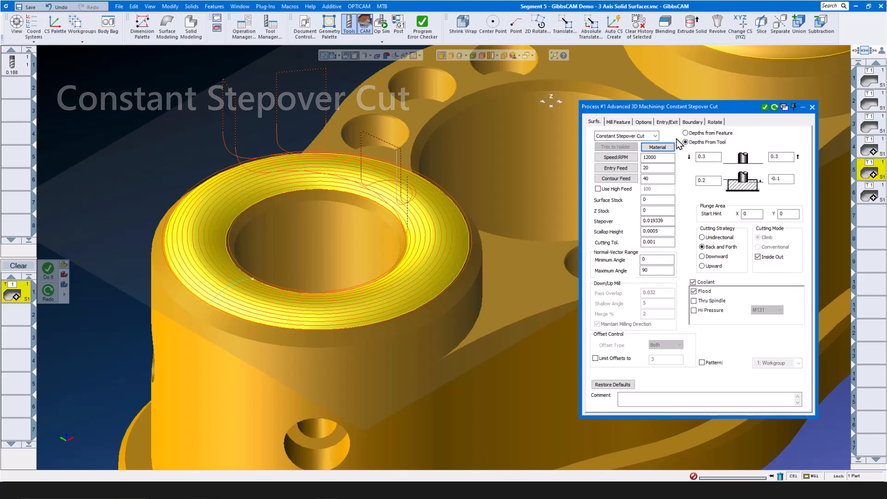
click(654, 137)
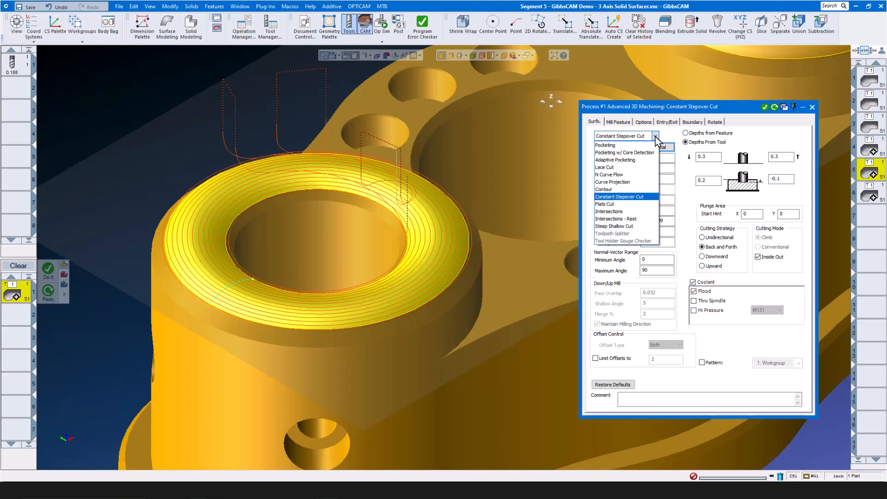
click(750, 131)
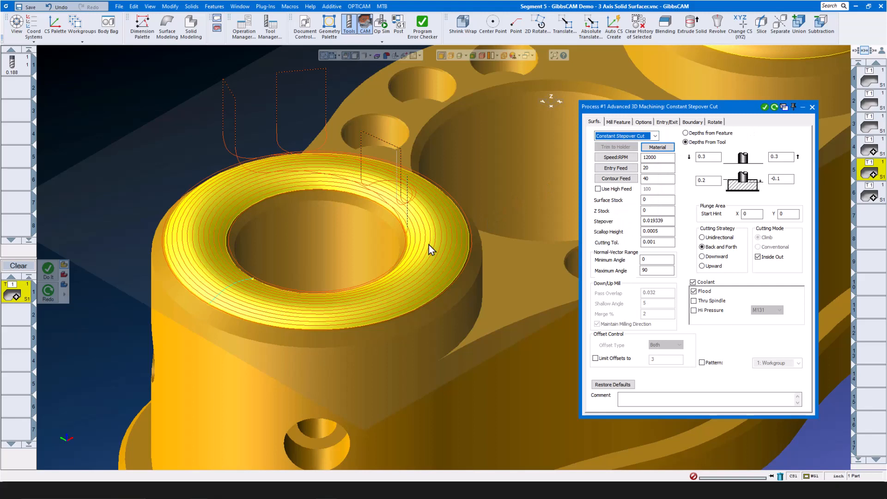
- Confirm stepover 0.019339 and scallop height 0.0005, then close the settings
click(667, 231)
double_click(668, 221)
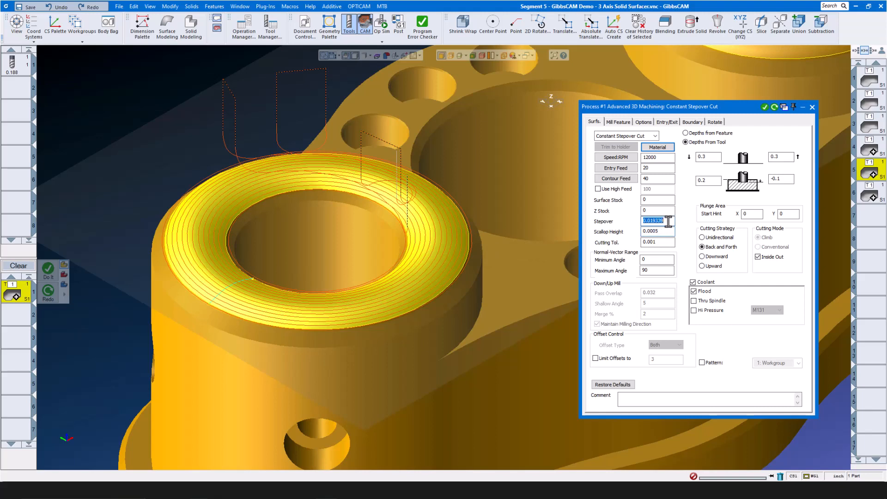
double_click(665, 231)
click(812, 106)
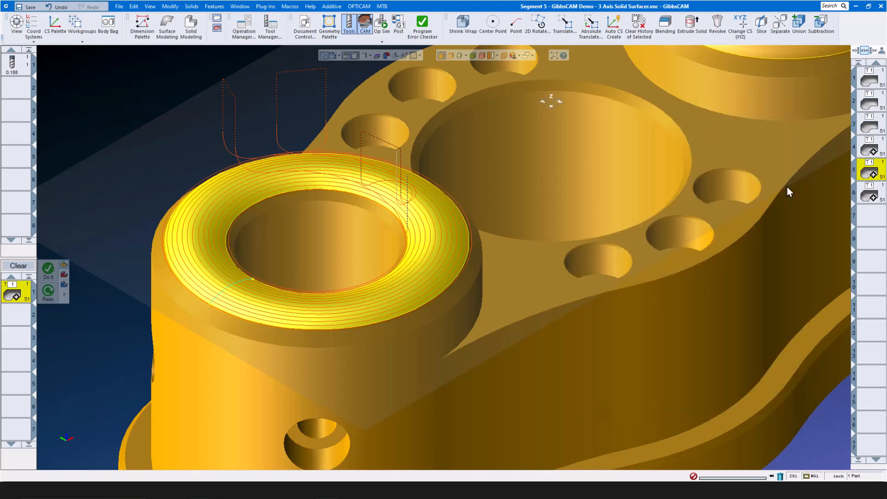
click(875, 196)
- Review operation 6's Curve Projection options, entry/exit and boundary tabs, then launch Op Sim
double_click(873, 194)
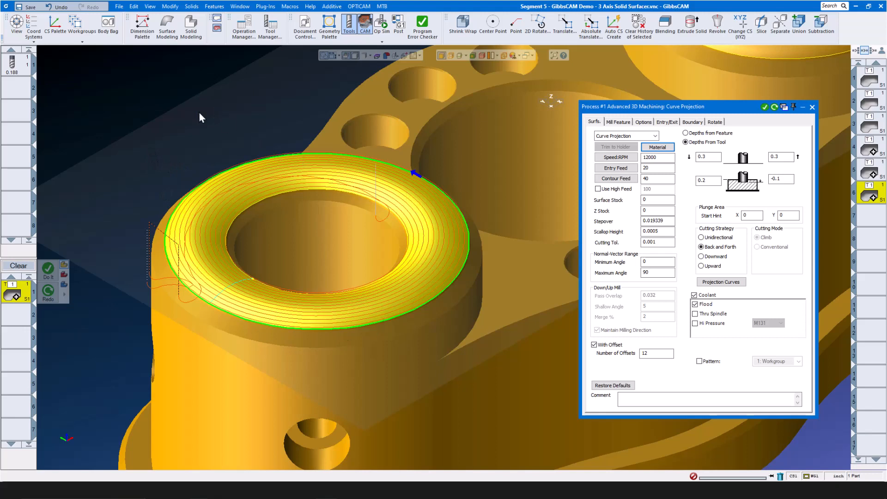
click(643, 122)
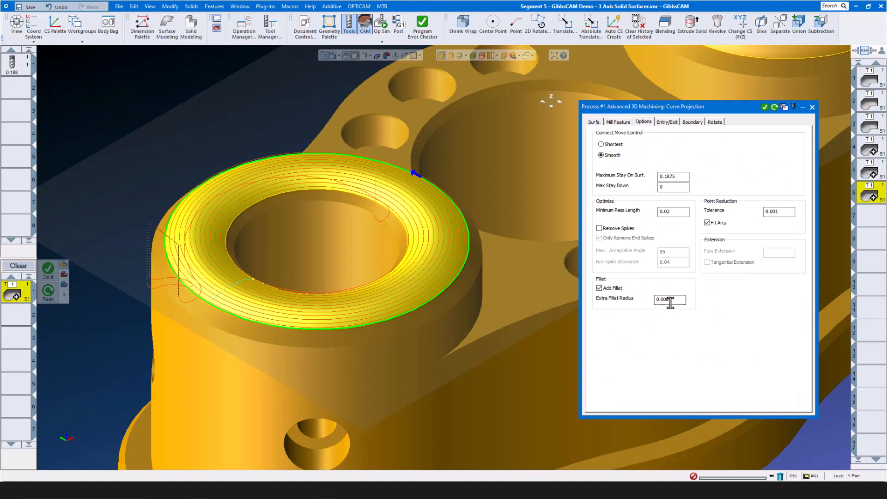
click(667, 123)
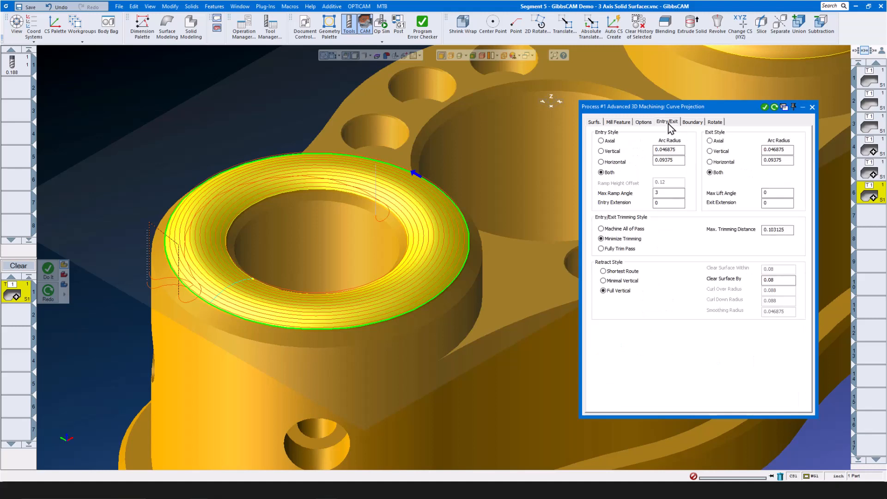
click(692, 122)
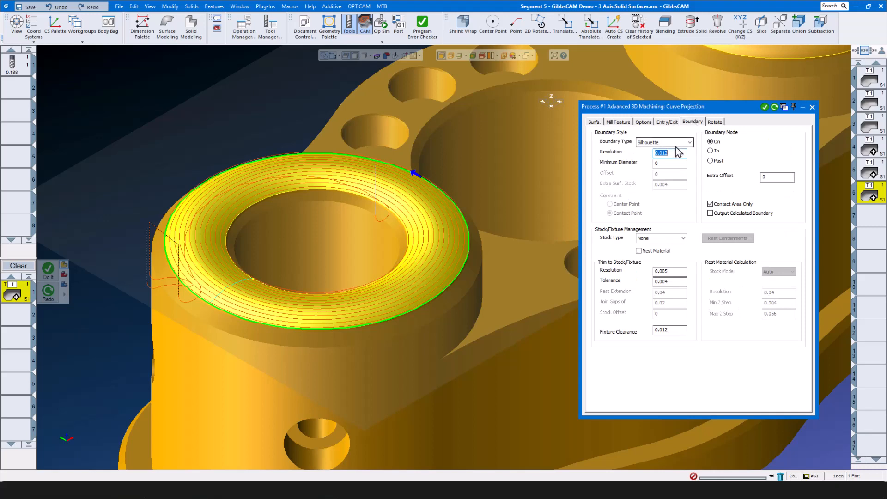
click(812, 106)
click(381, 26)
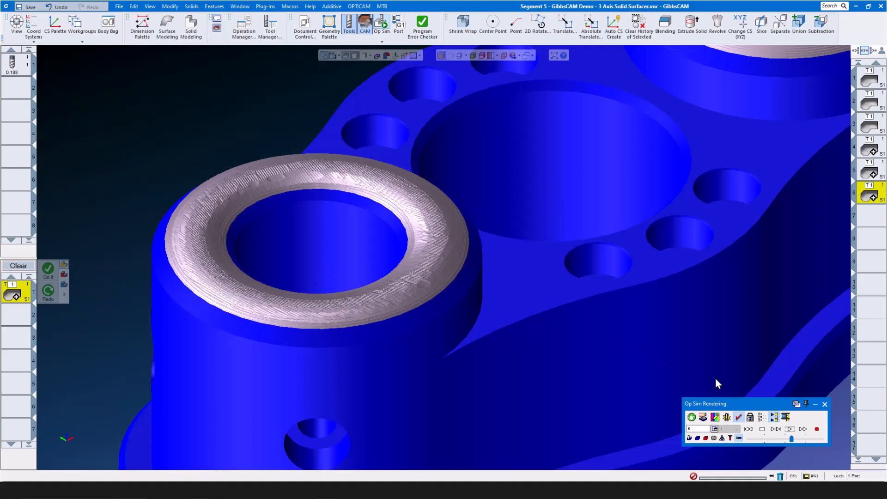
- Run the Curve Projection simulation, rewind, replay it at reduced speed, then close Op Sim
click(789, 429)
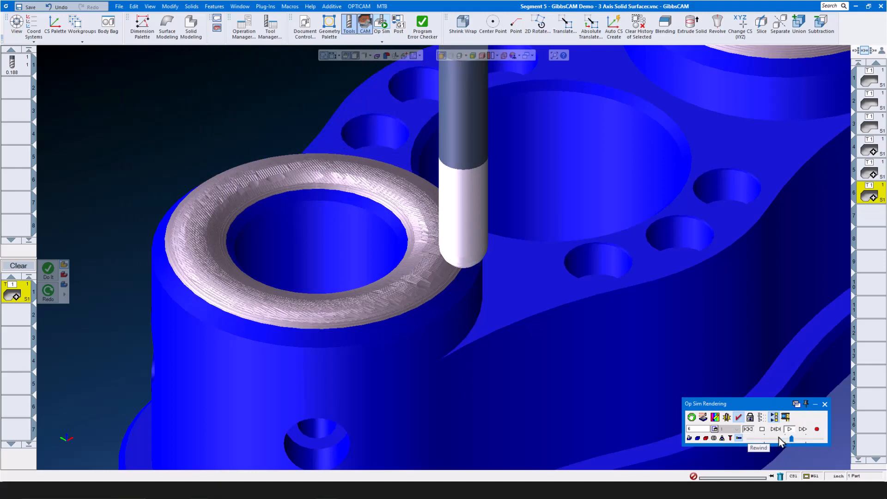
click(748, 429)
click(768, 437)
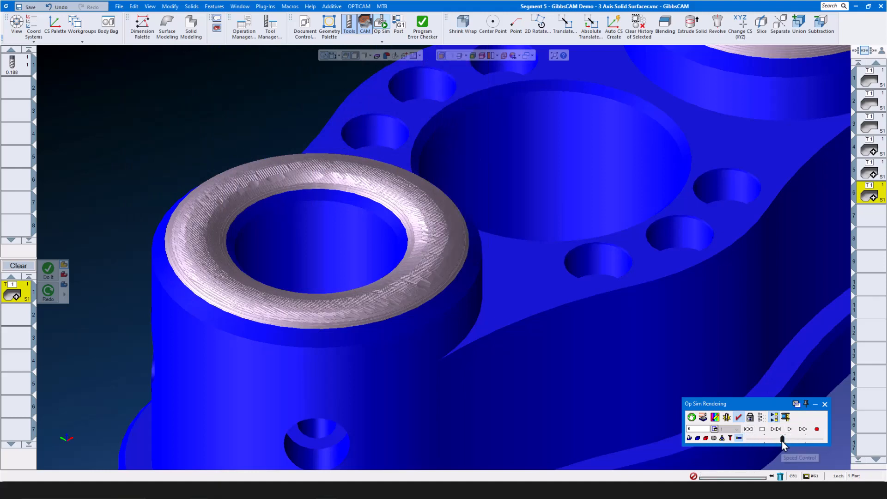
drag(781, 440, 778, 438)
click(789, 429)
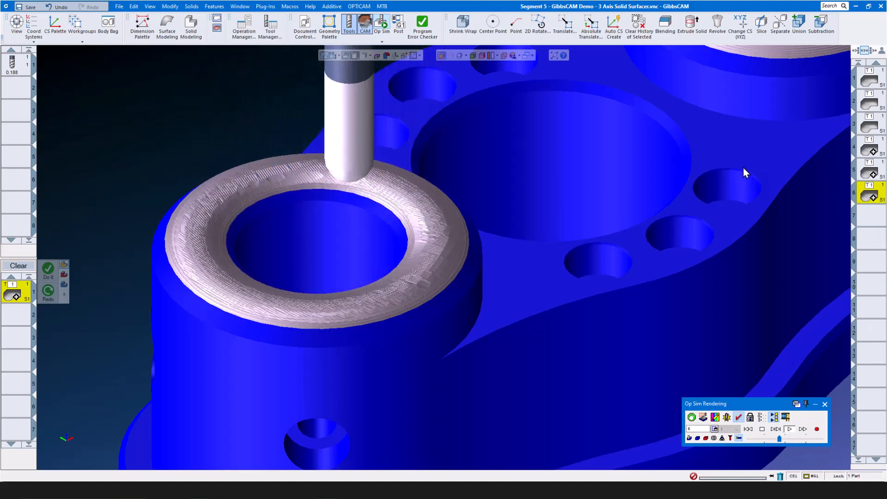
click(825, 404)
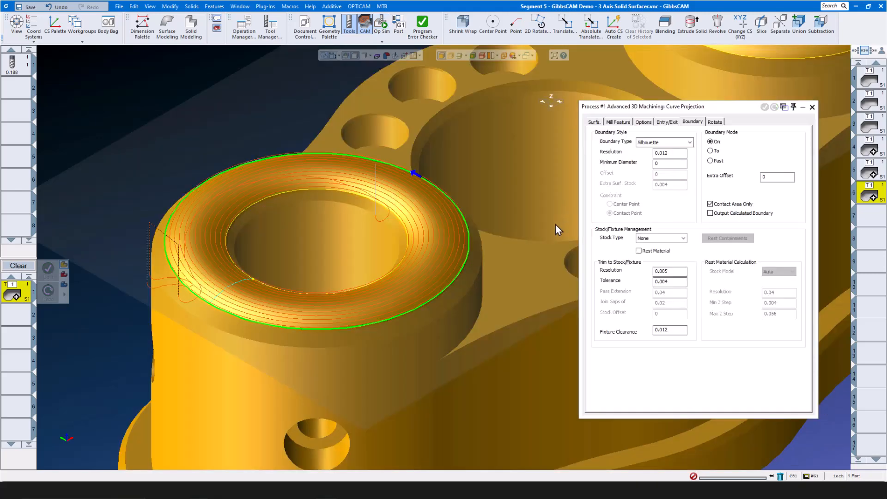
click(594, 121)
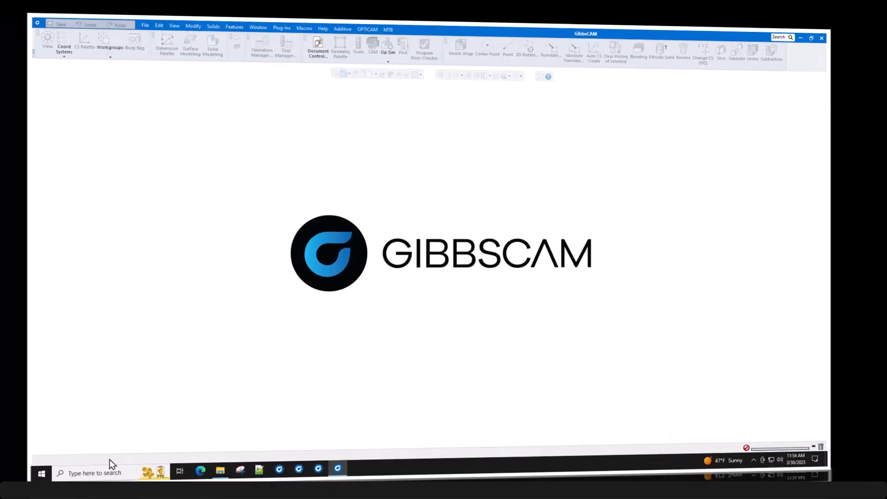
click(119, 6)
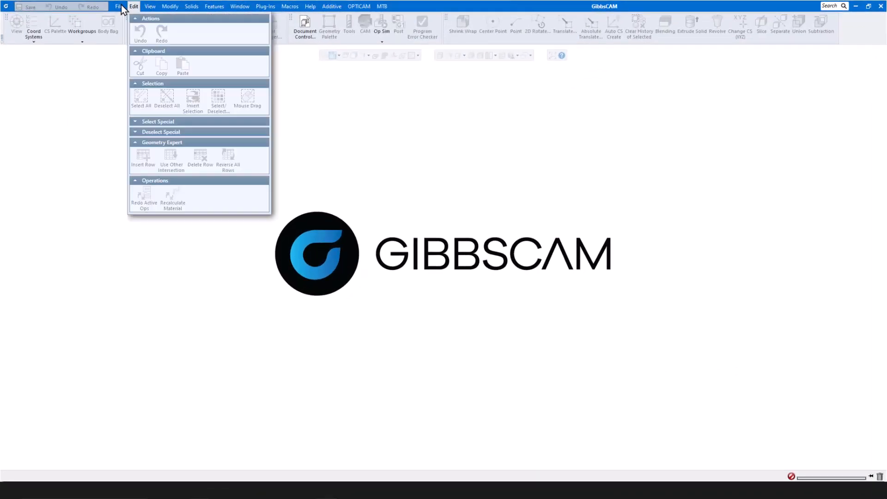
click(231, 48)
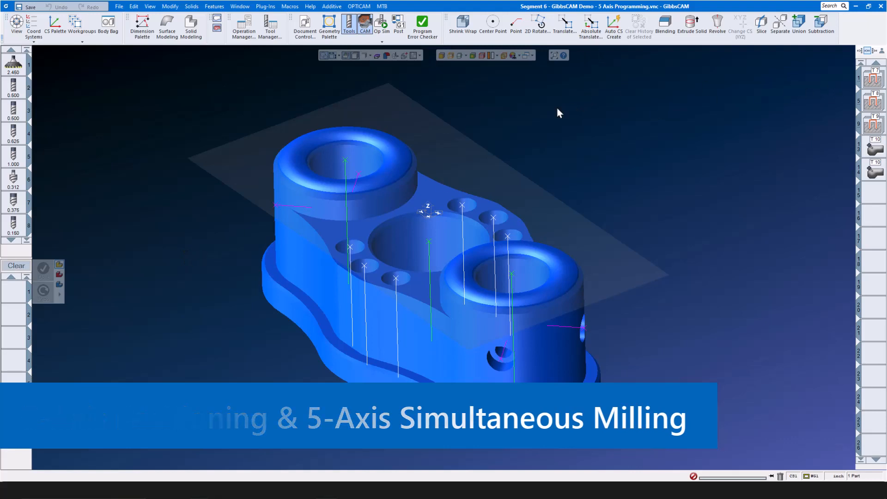
click(316, 33)
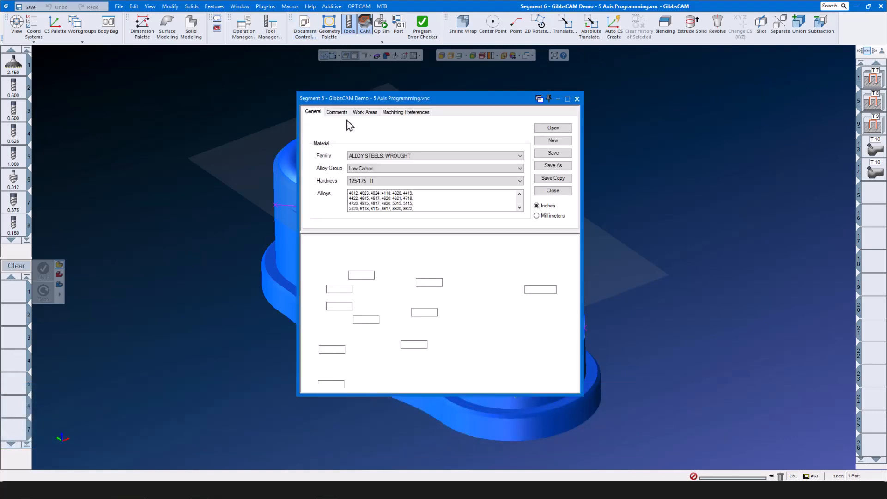
click(577, 99)
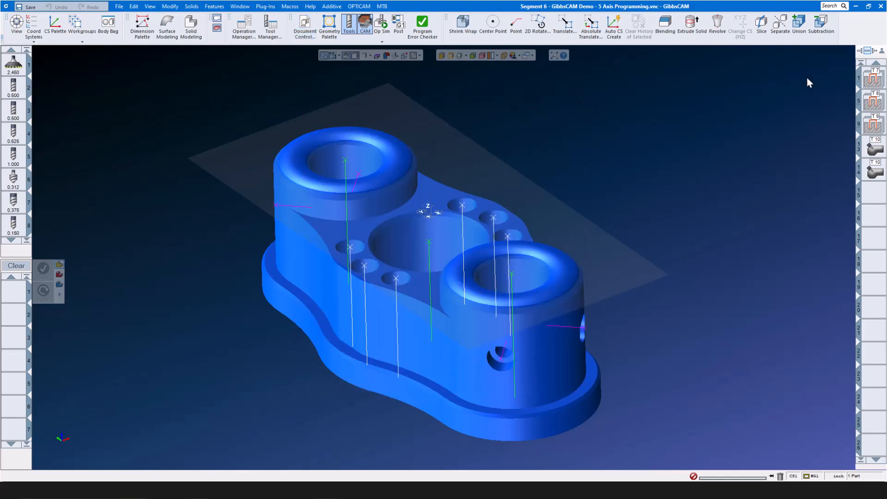
- Inspect the tool 7 drilling process and list the part's holes in Hole Manager
double_click(872, 79)
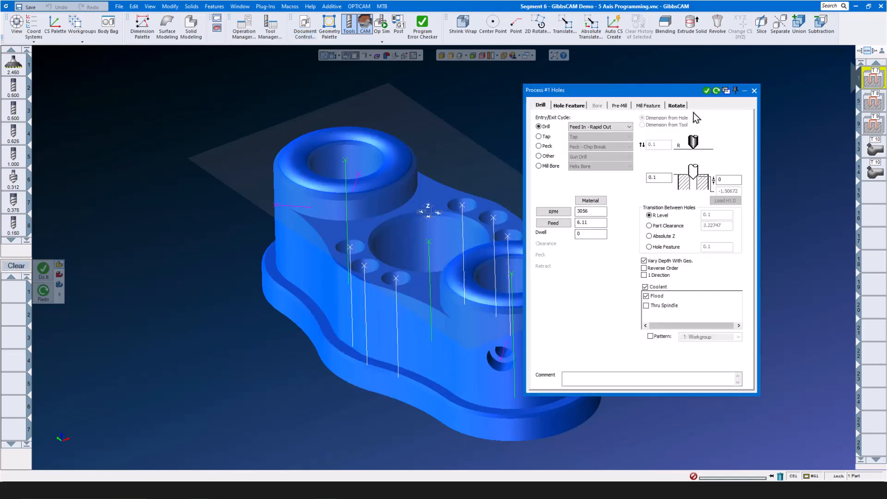
drag(663, 90, 691, 89)
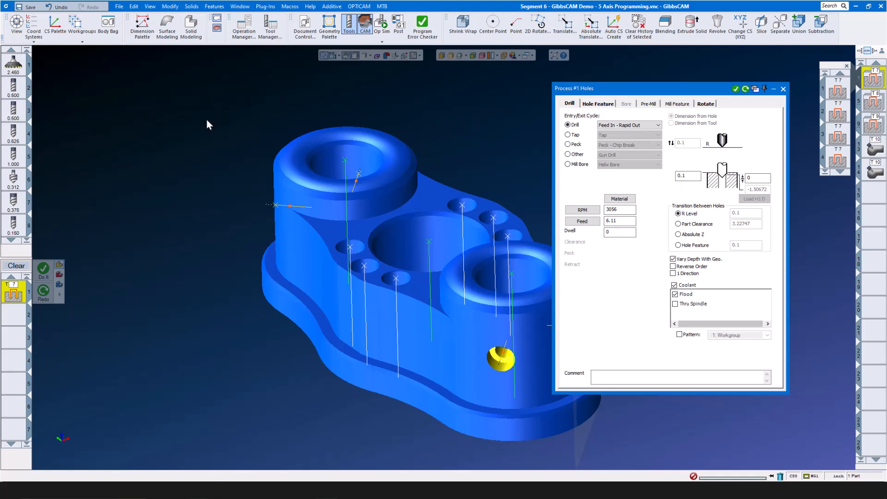
click(213, 7)
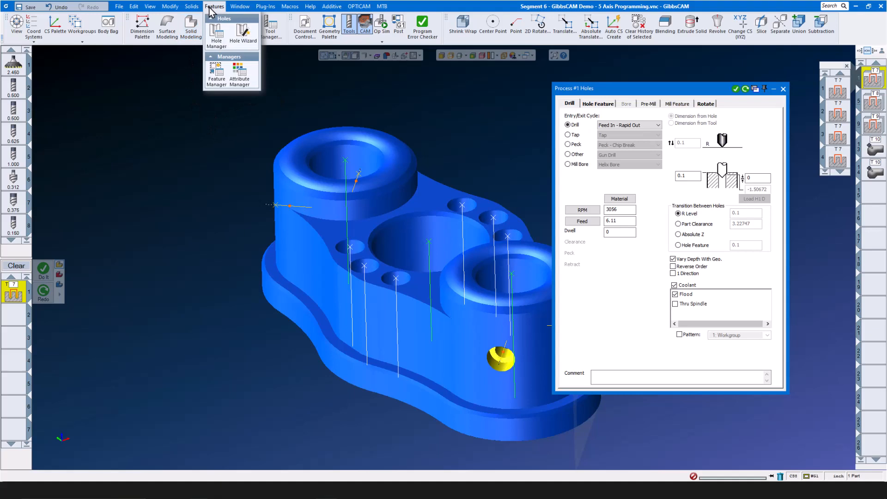
click(217, 41)
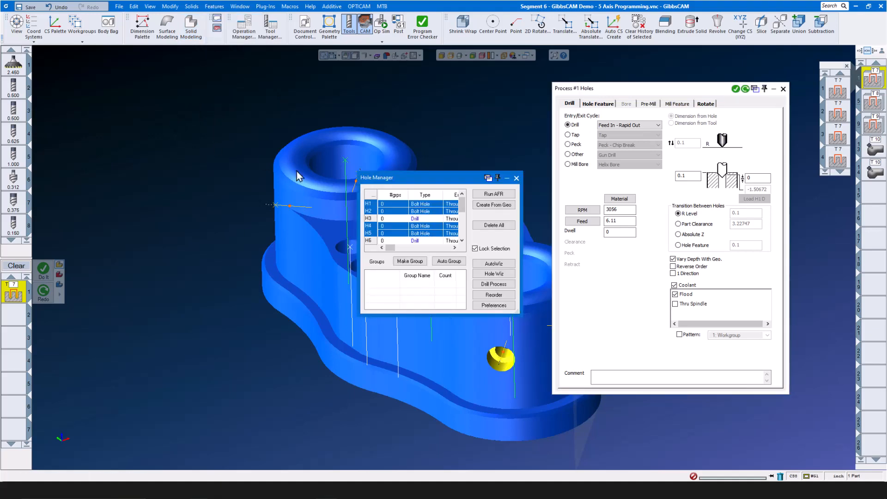
click(516, 178)
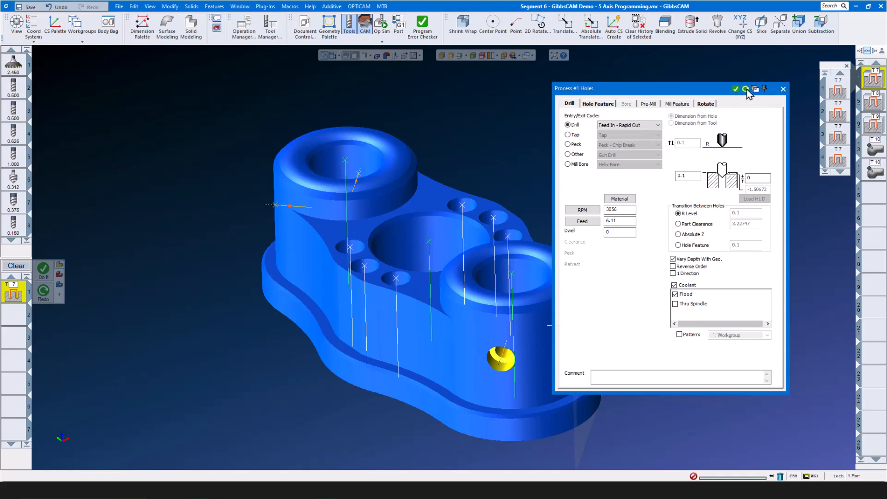
click(783, 89)
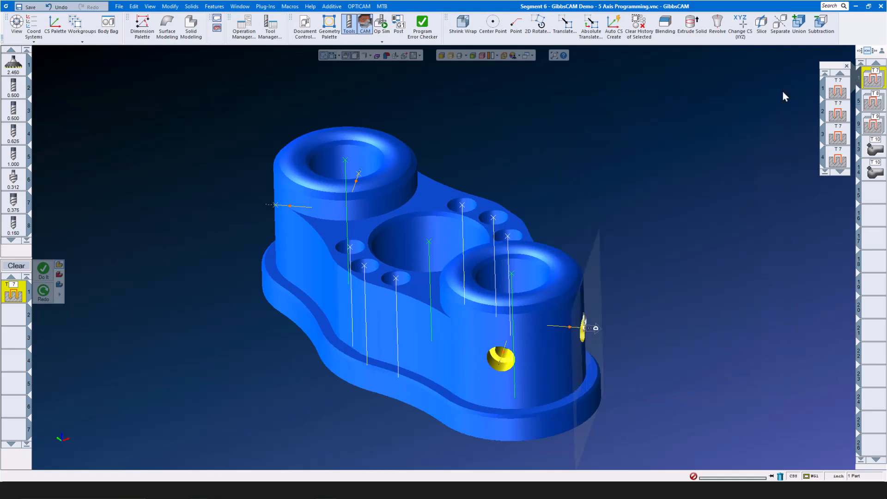
- Review the tool 7 drilling, tool 8 peck drilling and tool 9 Helix Bore operations
double_click(873, 80)
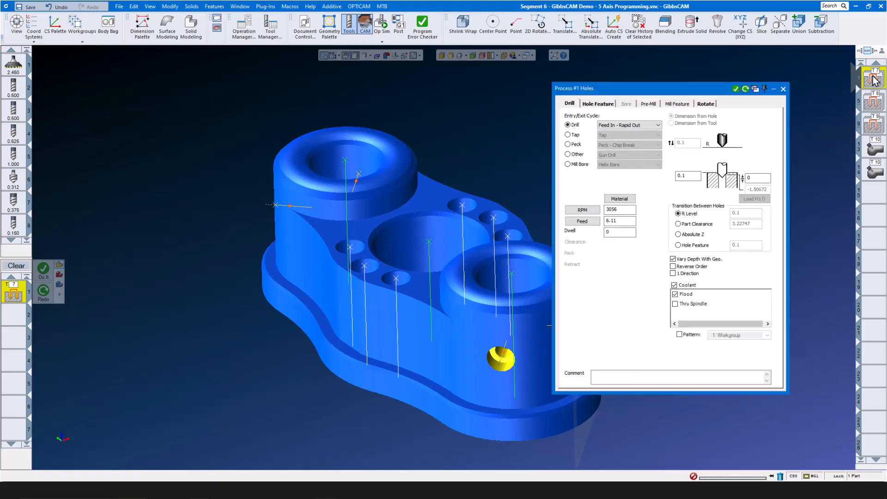
double_click(874, 103)
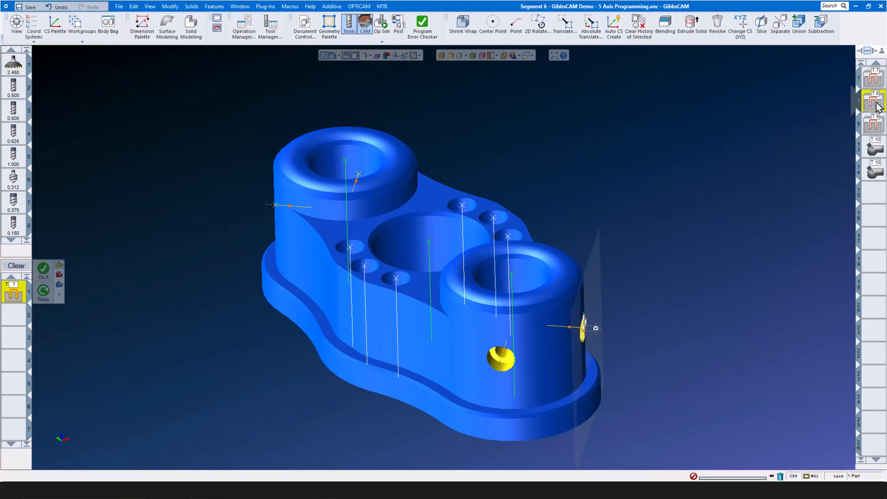
double_click(875, 124)
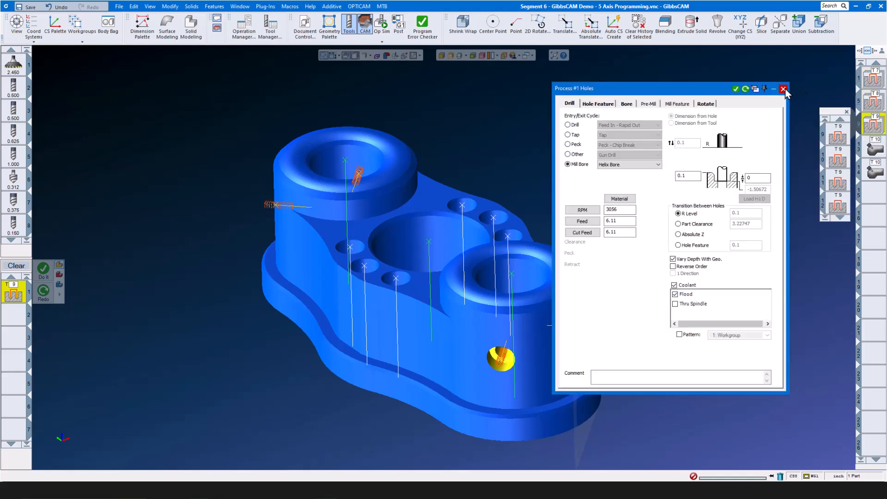
click(783, 89)
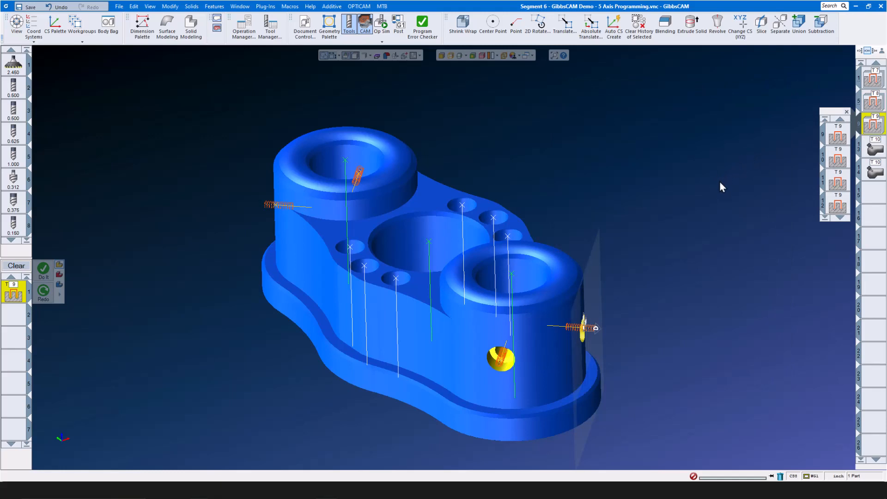
- Open the tool 10 5-axis process and keep the General strategy
click(874, 149)
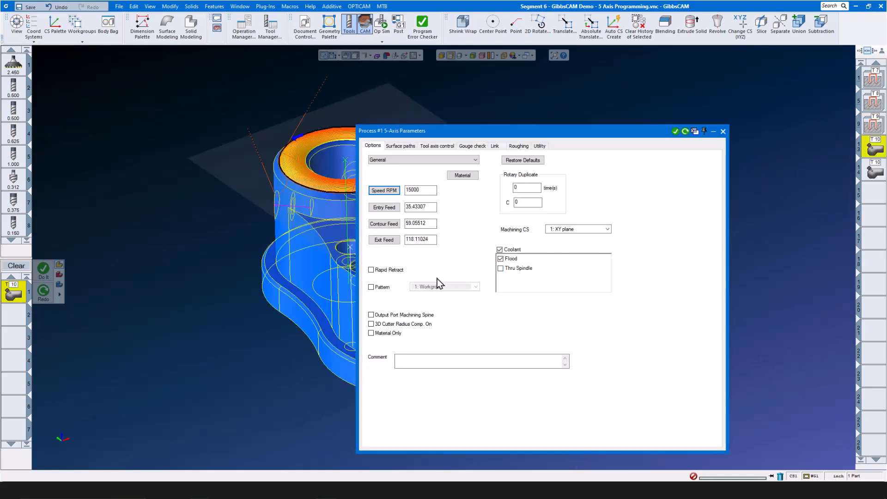
drag(591, 136, 639, 134)
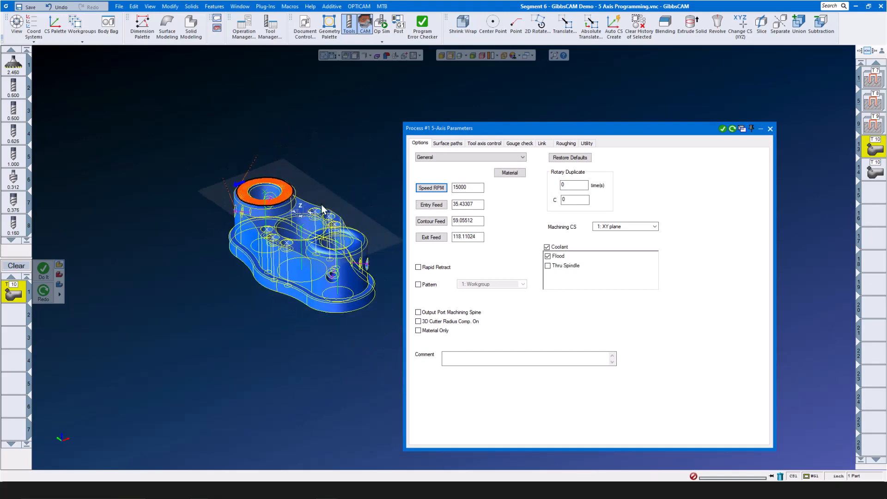
scroll(325, 204, up, 5)
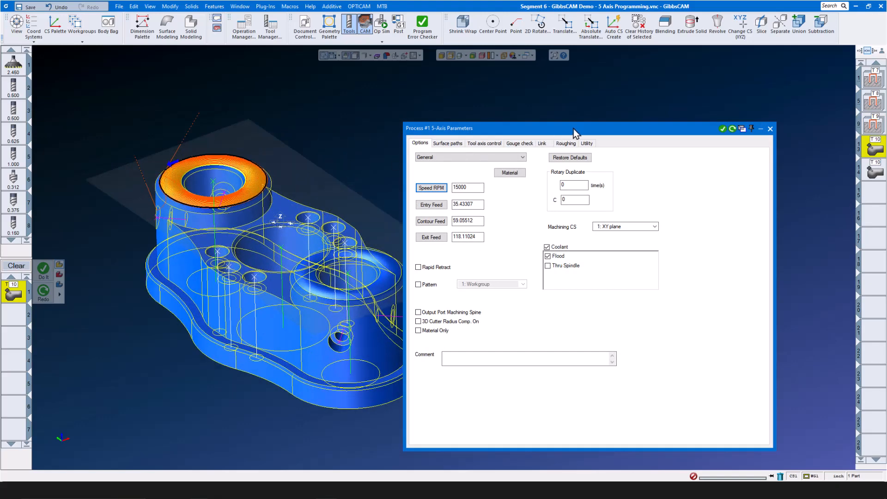
drag(573, 128, 618, 118)
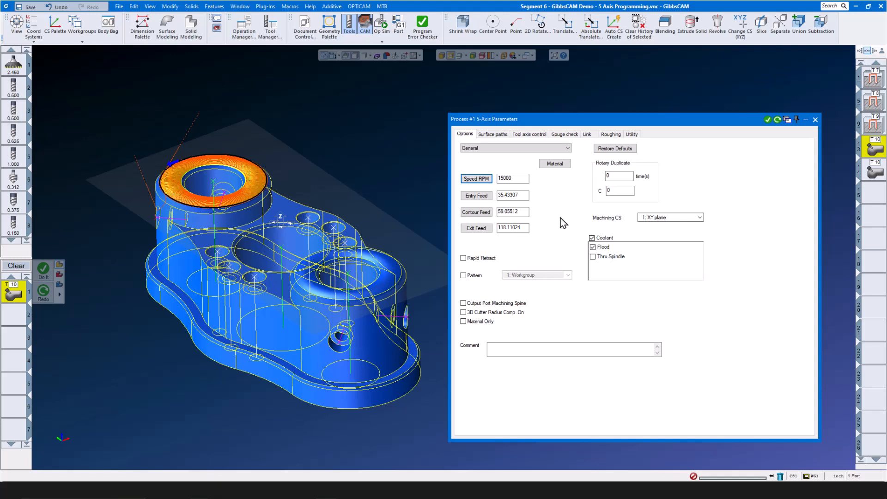
click(569, 147)
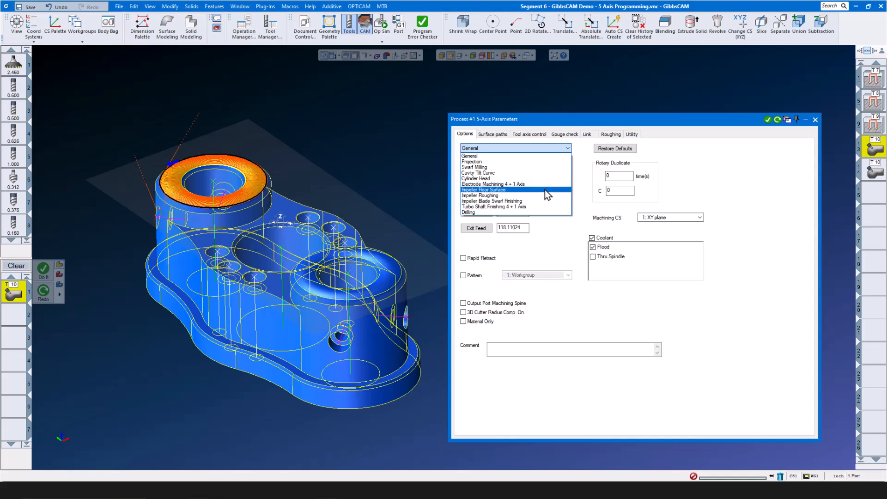
click(675, 160)
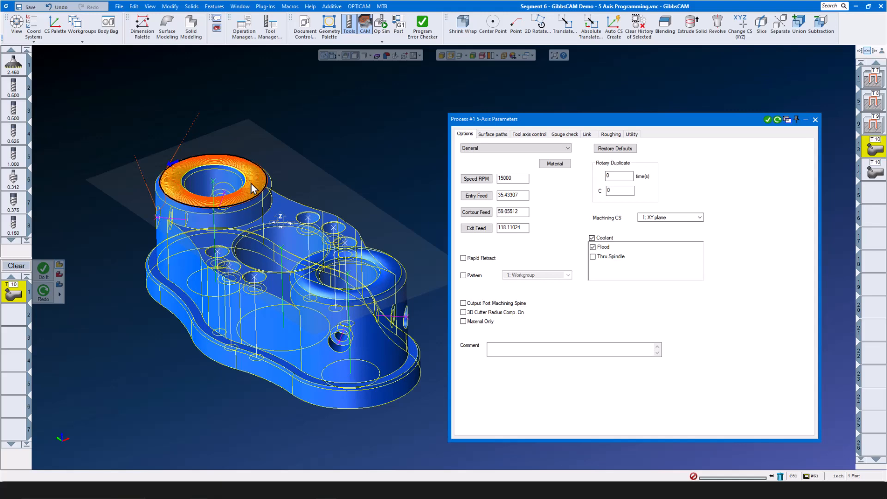
- Set the ring's top edge as guide curve and its top face as drive surface
click(492, 134)
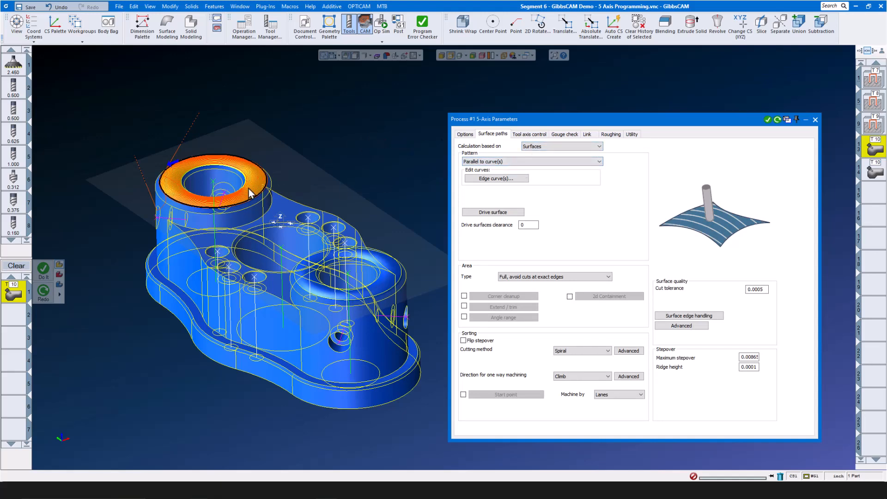
scroll(231, 178, up, 2)
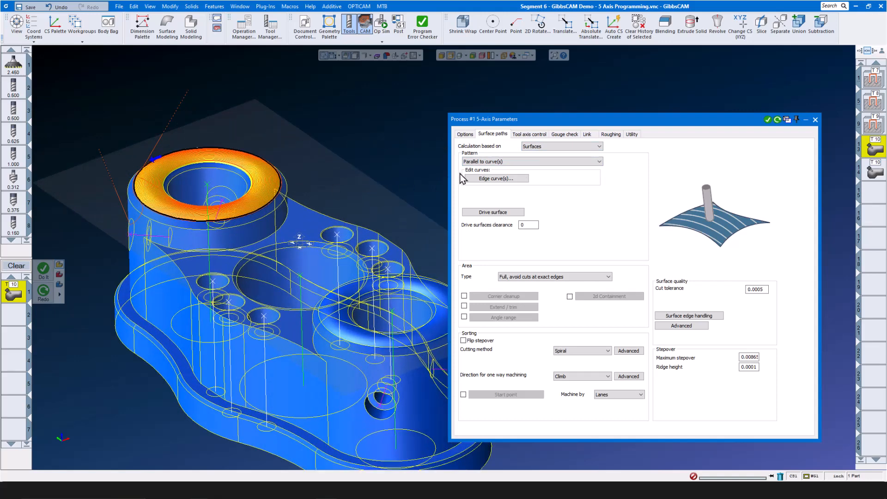
click(496, 179)
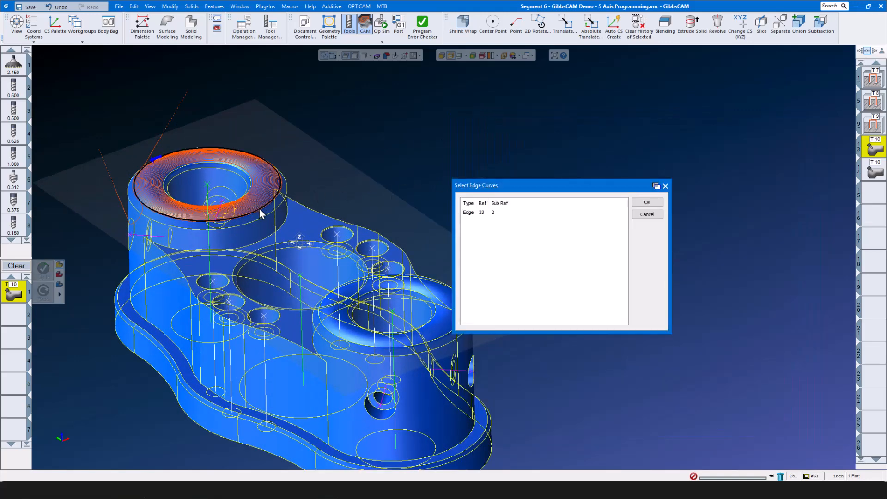
click(640, 203)
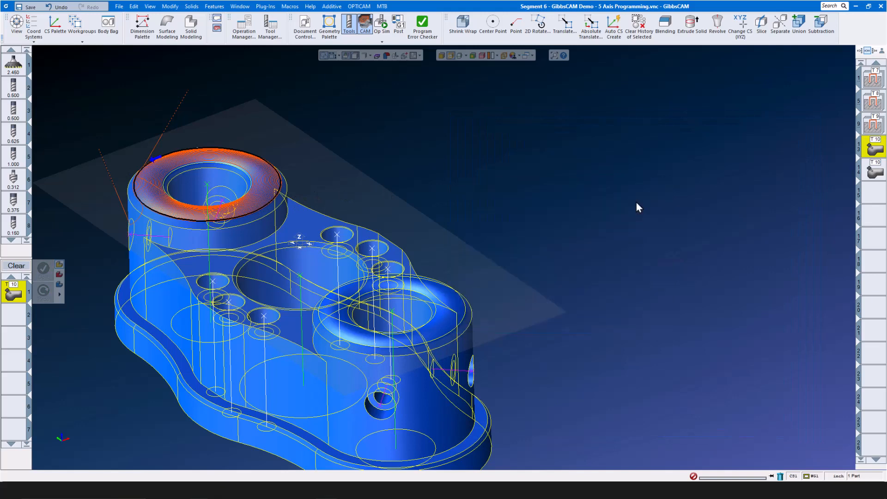
click(516, 212)
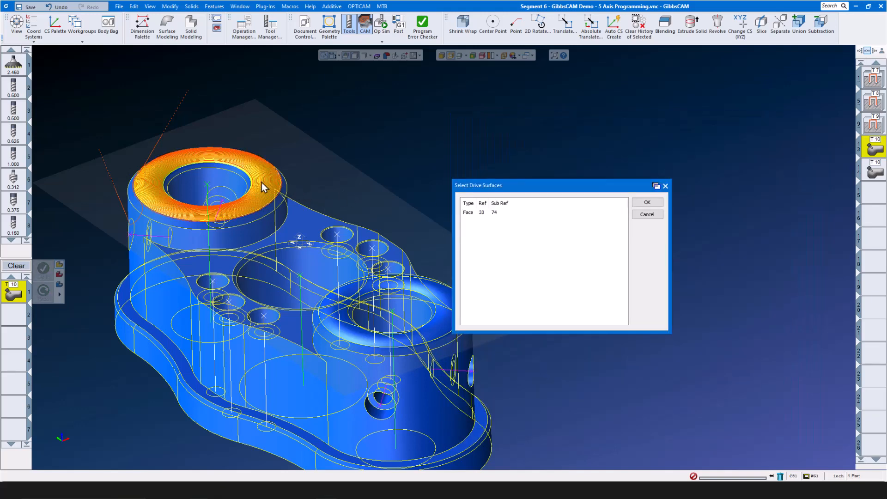
click(647, 203)
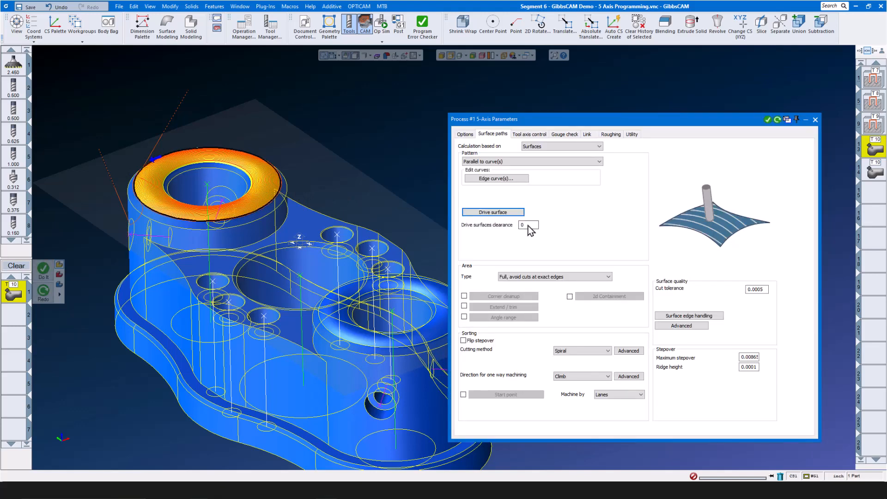
click(528, 226)
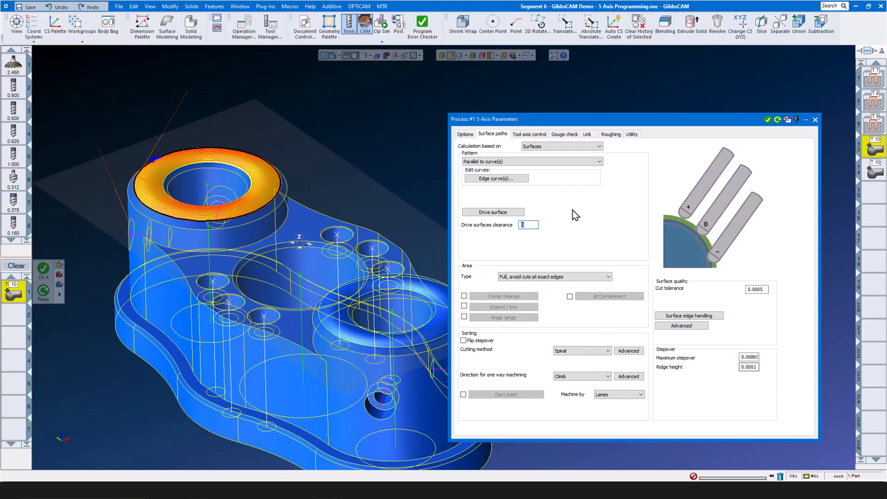
- Check the 8° side tilt and link settings, regenerate the first boss's 5-axis toolpath, and close the parameters
click(535, 134)
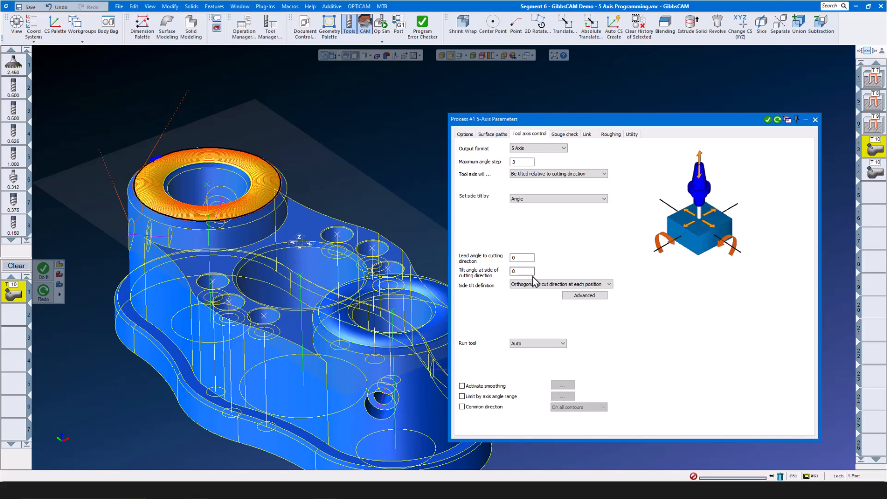
click(589, 134)
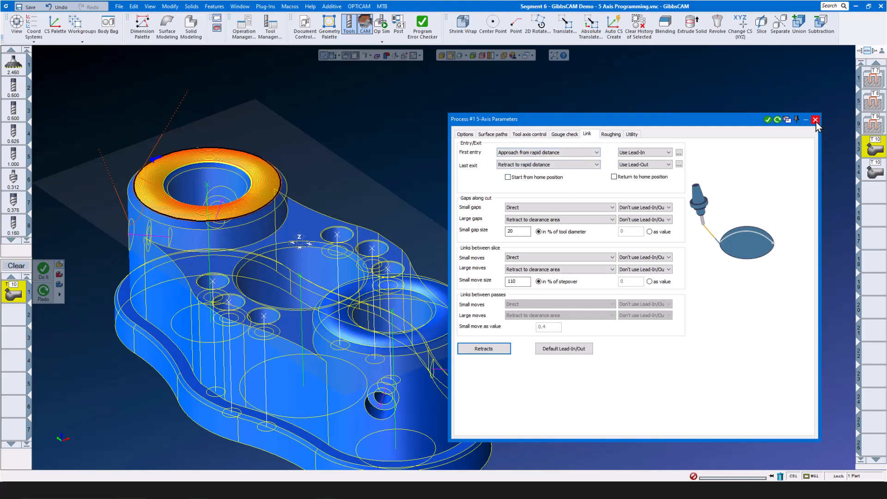
click(778, 120)
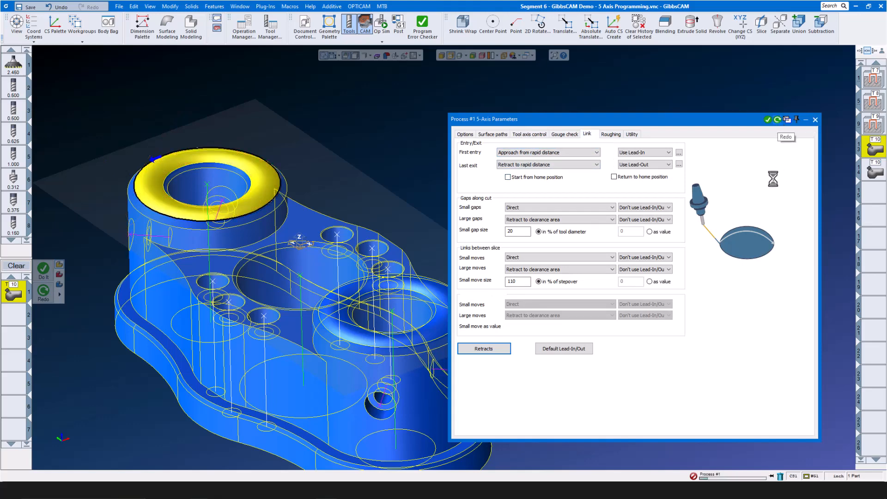
click(815, 119)
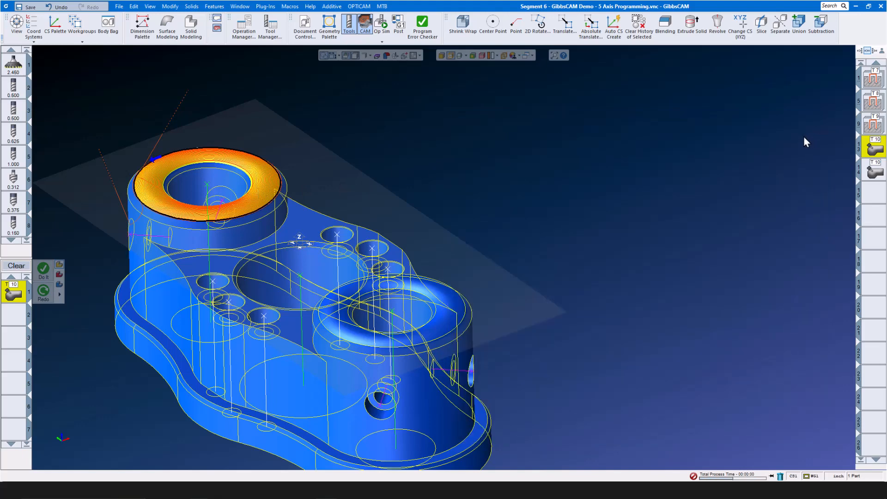
- Reopen the T10 5-axis process, confirm 4 Axis output with an 8° tilt, and close it
click(872, 171)
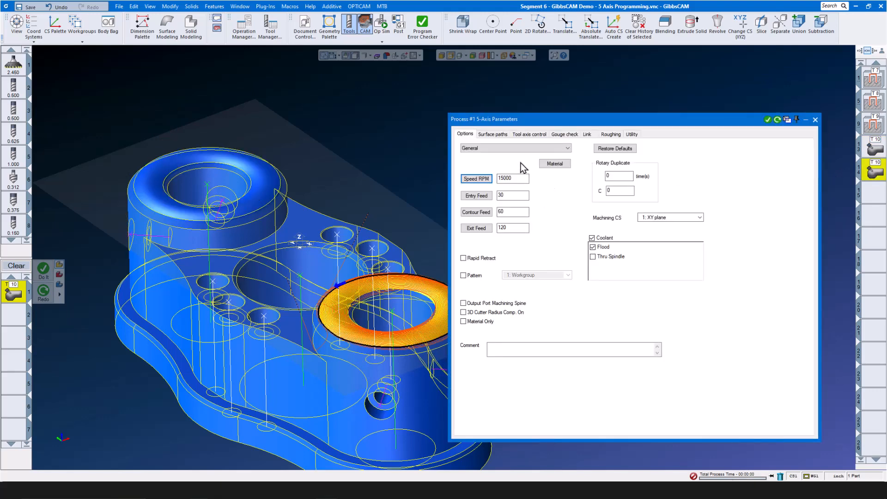
click(498, 133)
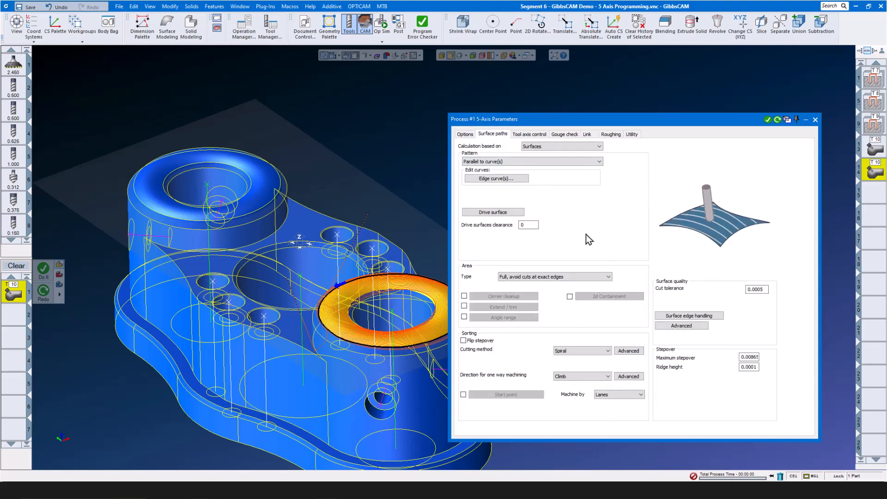
click(538, 135)
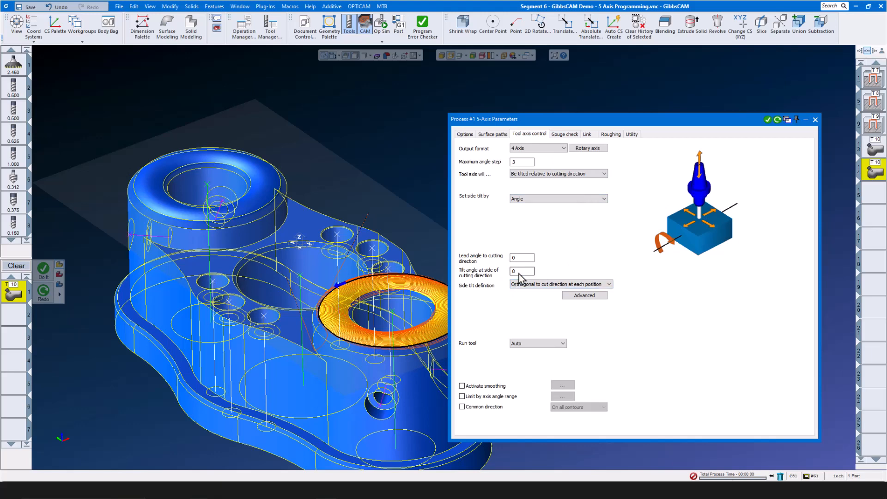
click(815, 120)
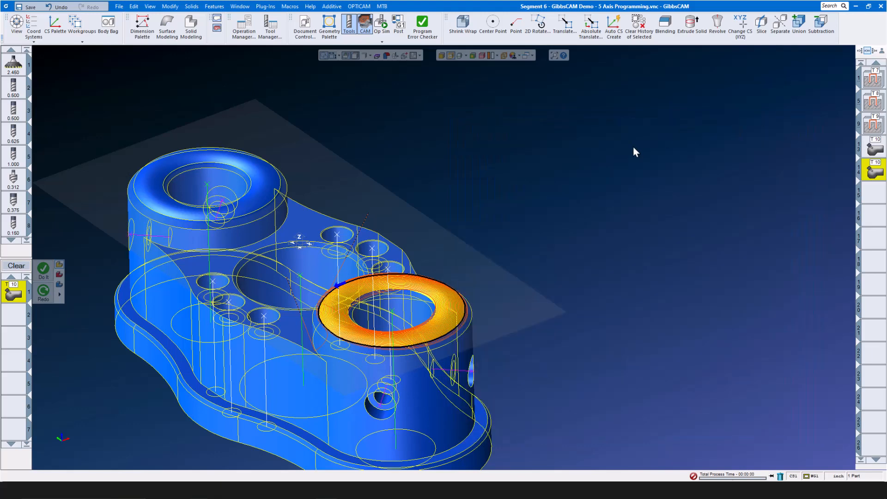
click(381, 24)
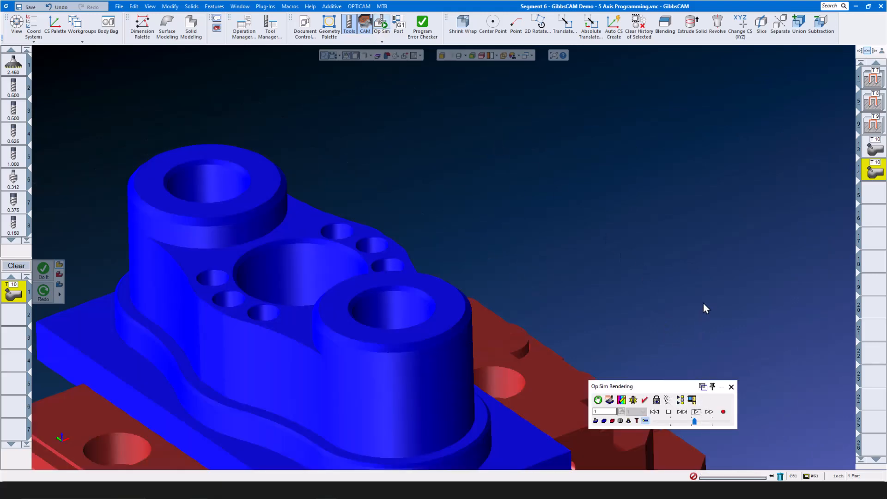
scroll(703, 303, down, 4)
scroll(453, 306, down, 4)
scroll(492, 345, down, 2)
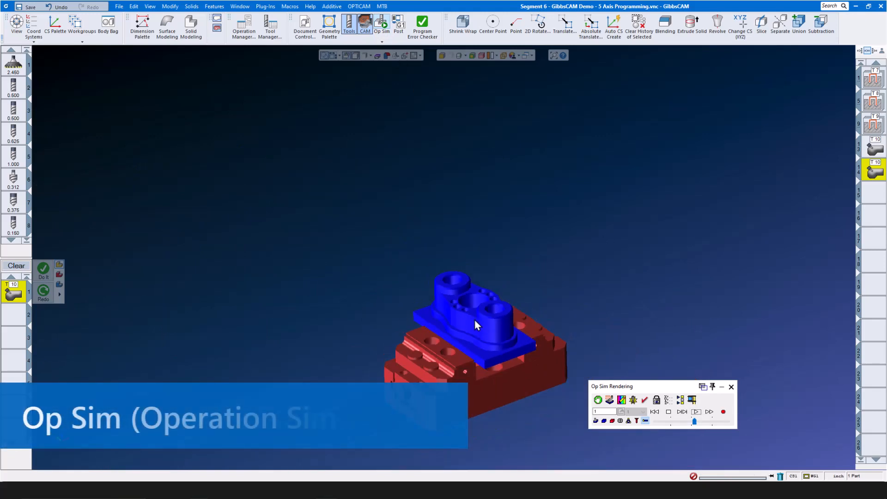
scroll(522, 383, up, 1)
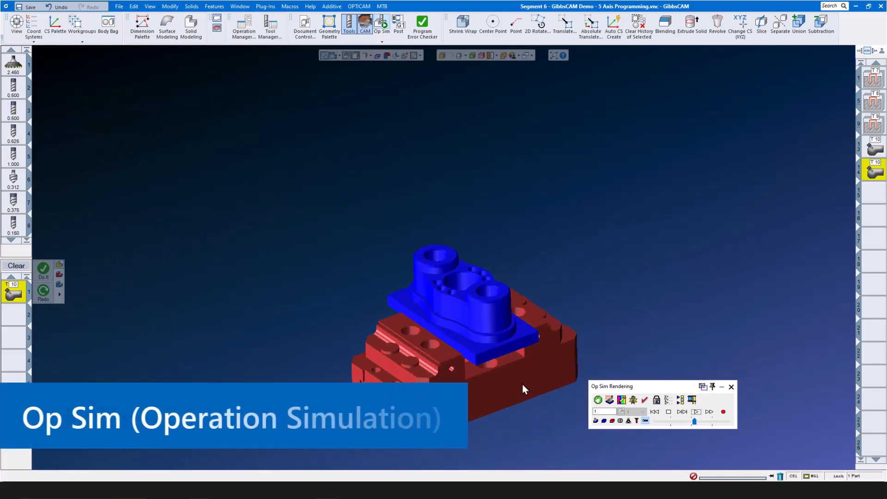
click(696, 410)
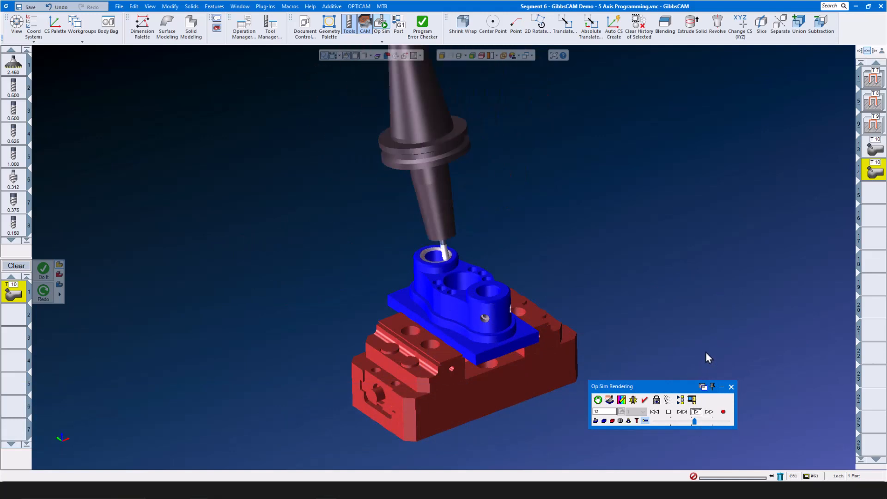
click(730, 387)
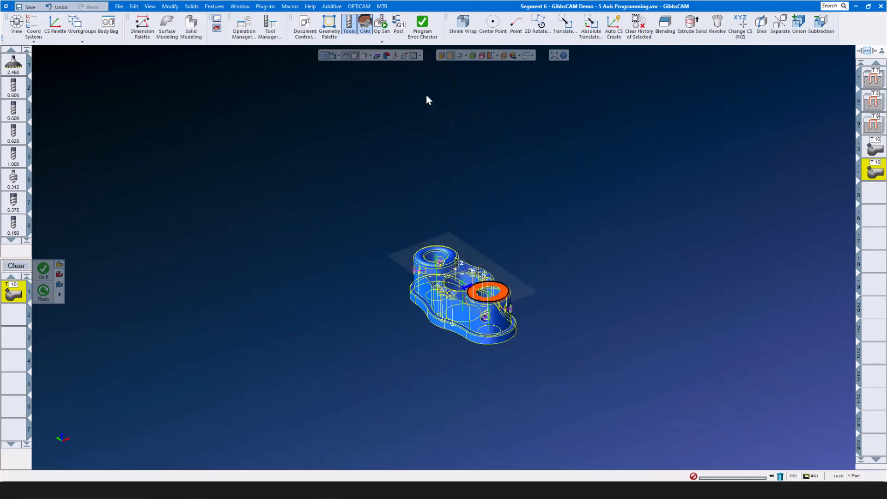
click(382, 43)
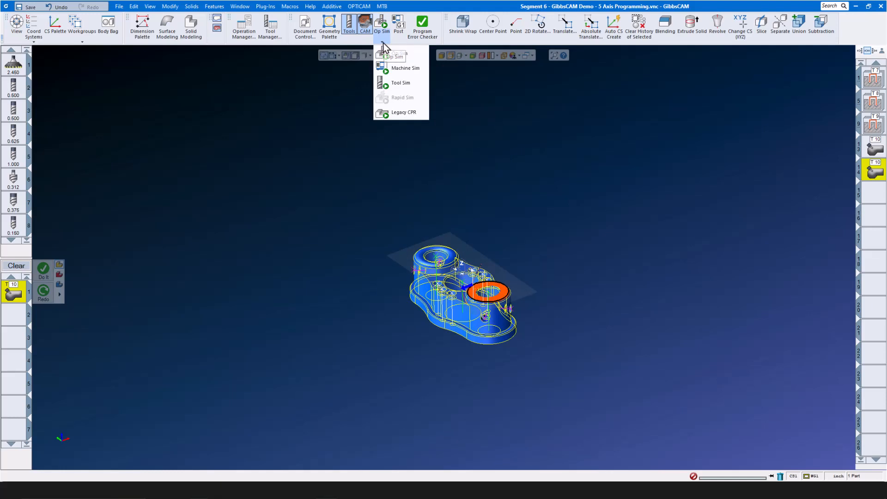
click(404, 69)
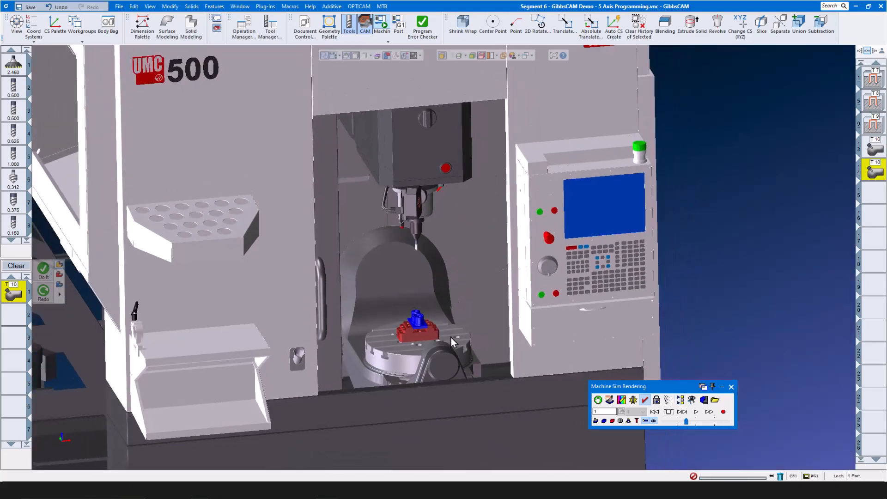
scroll(451, 337, up, 5)
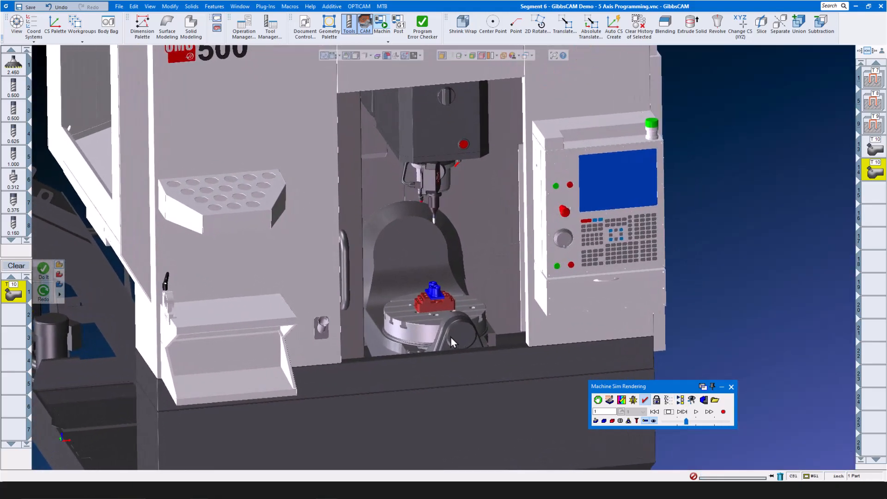
scroll(472, 339, up, 5)
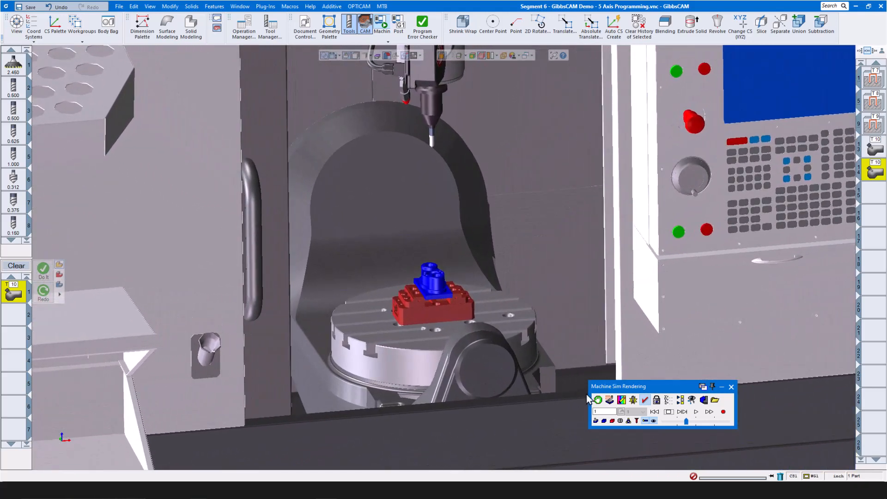
click(696, 411)
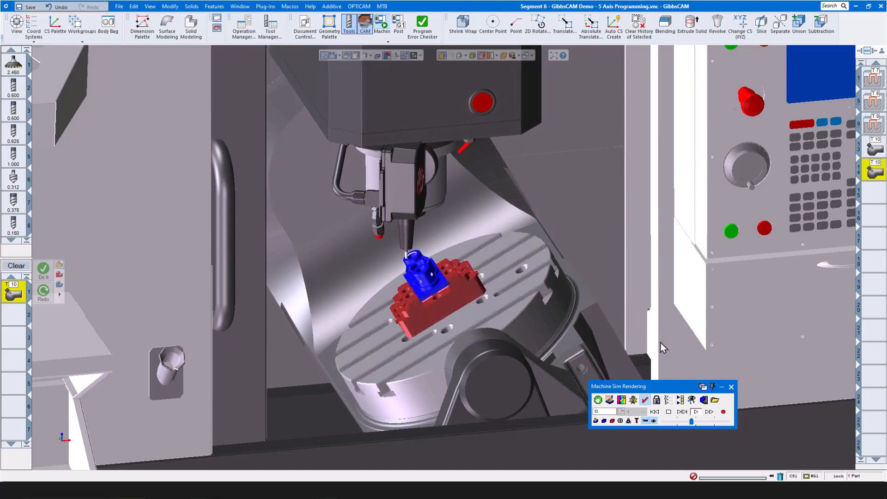
drag(692, 421, 697, 421)
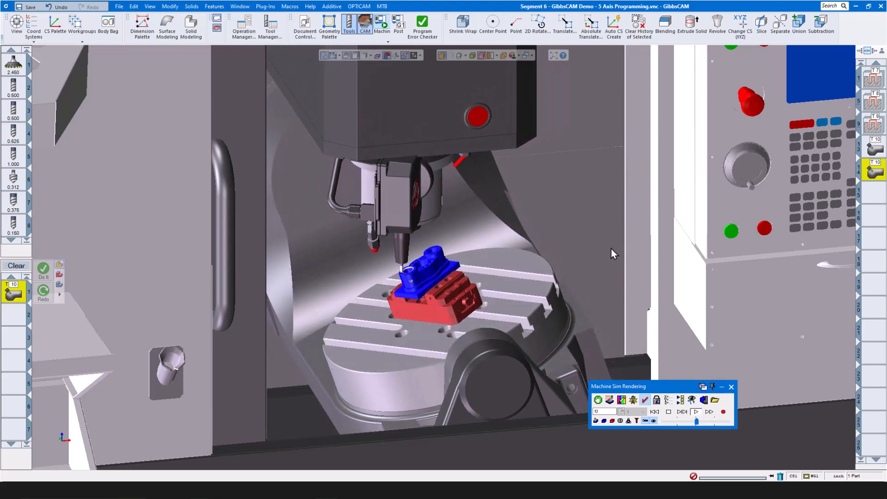
scroll(424, 272, up, 3)
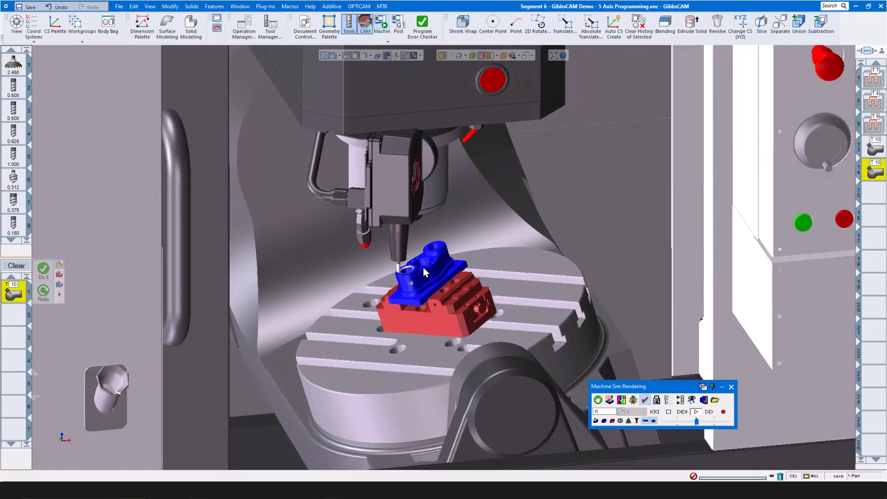
scroll(422, 267, up, 1)
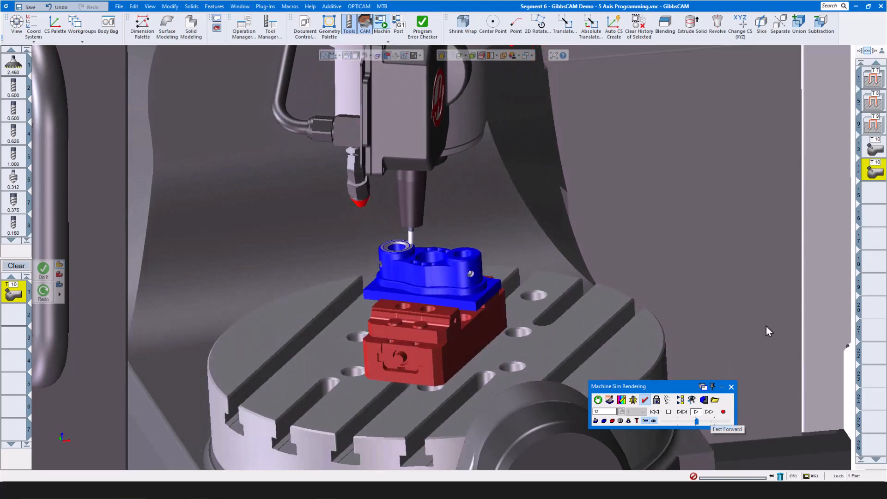
- Leave the simulation, recheck the T10 process's tool axis settings, then relaunch Machine Sim
click(731, 387)
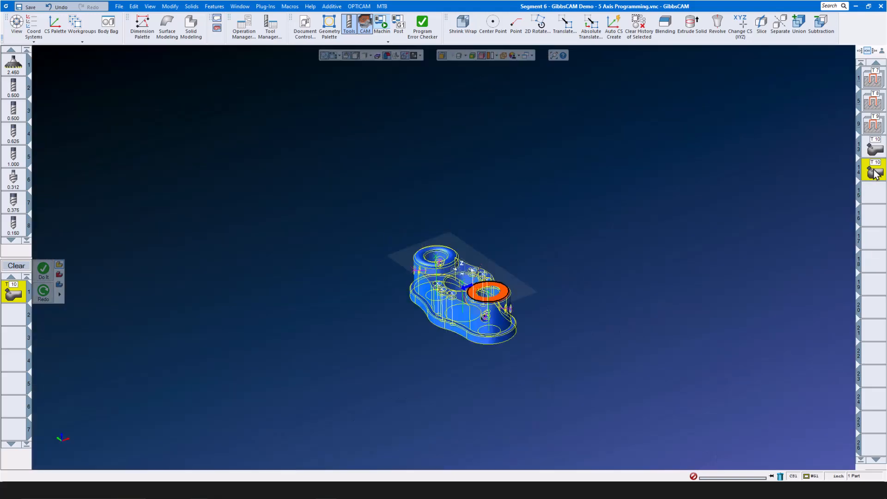
double_click(873, 170)
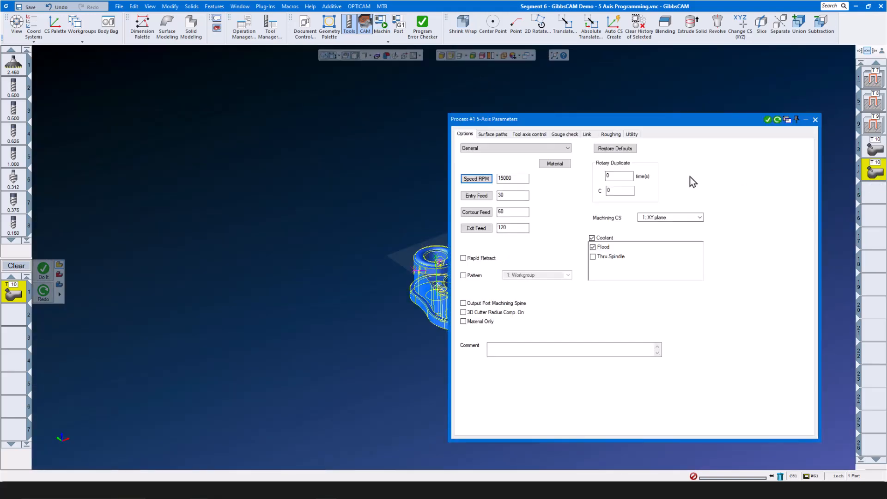
click(536, 134)
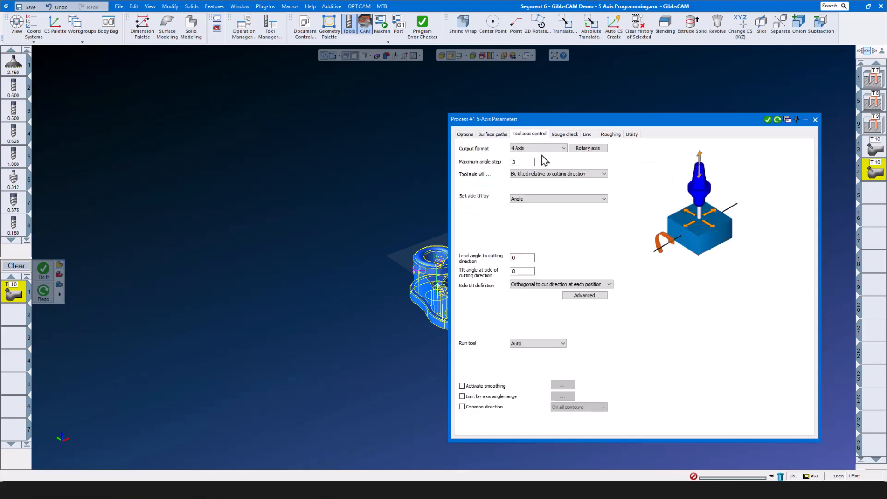
click(814, 121)
click(387, 29)
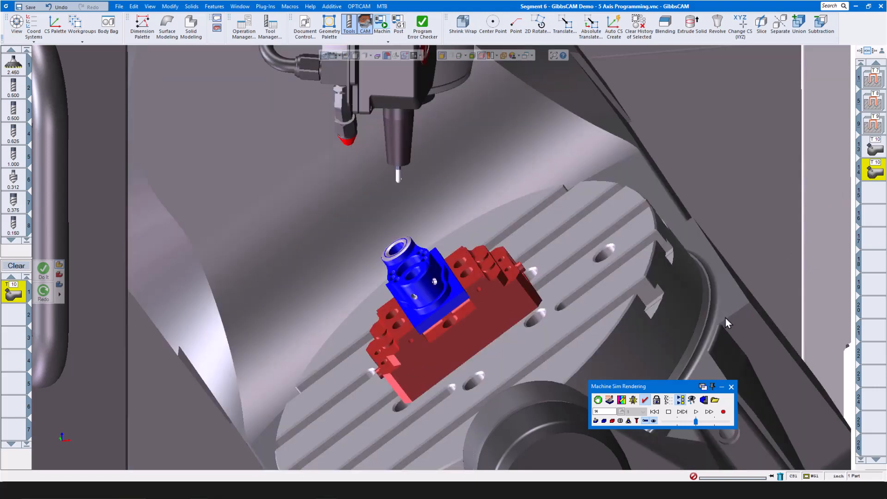
- Run the machine simulation in Machine Sim Rendering
click(695, 411)
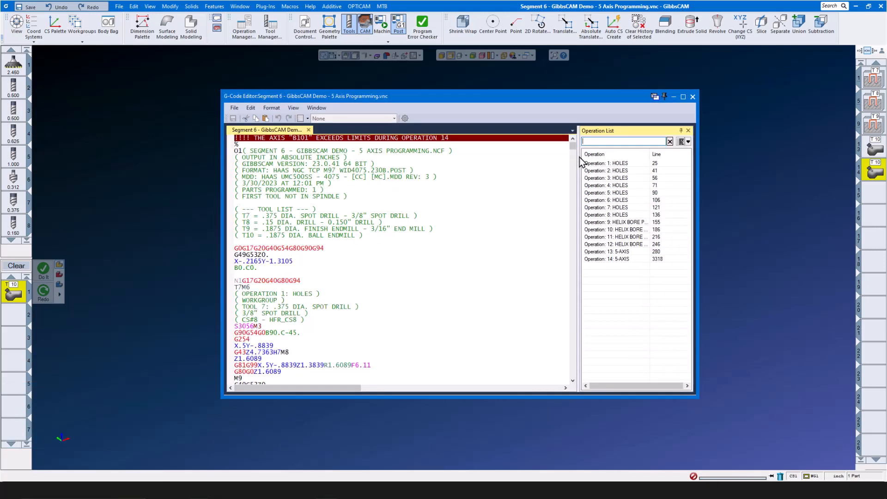
- Select the G-code lines from G49G53Z0. to G255, then jump to Operation 13: 5-AXIS
scroll(371, 304, down, 2)
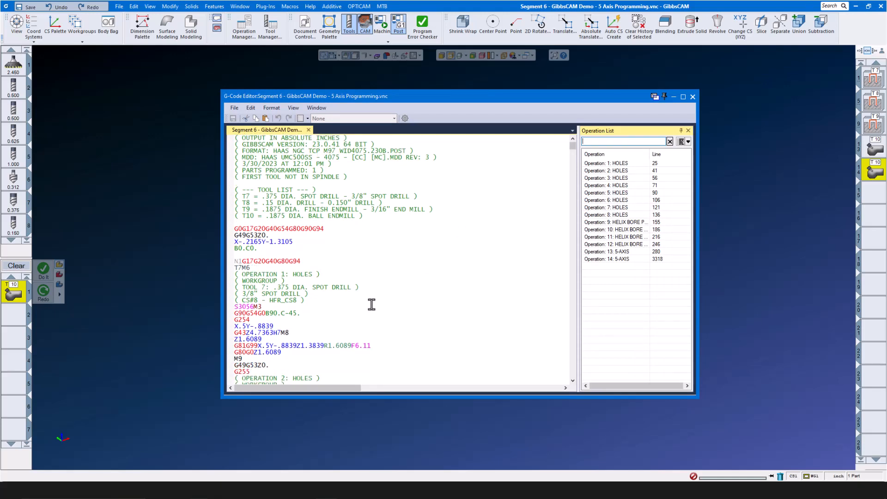
drag(258, 353, 223, 348)
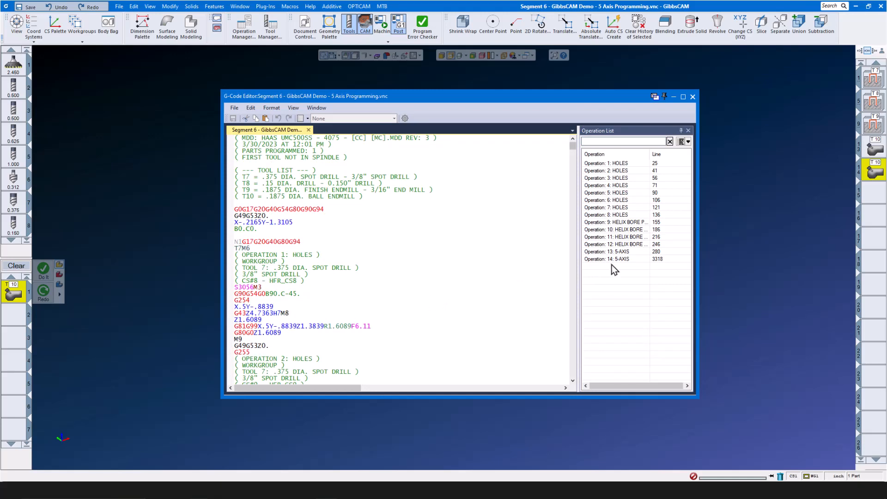
click(619, 252)
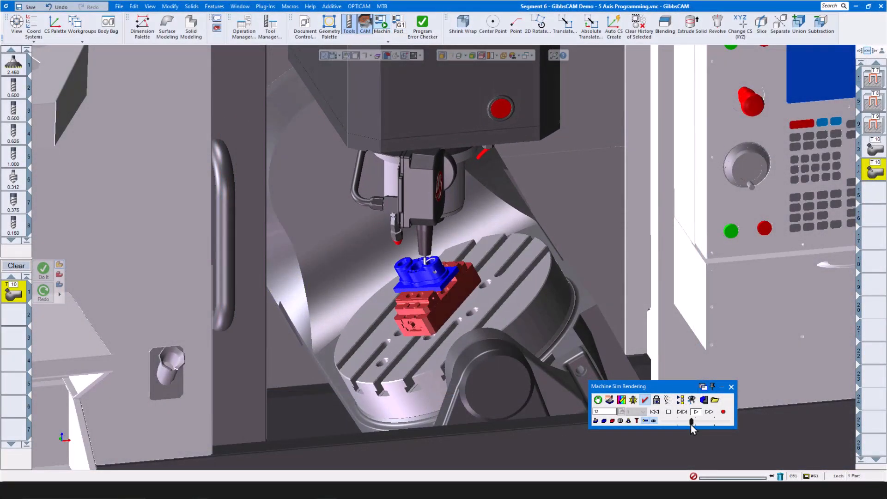
- Raise the machine simulation speed with the slider and zoom in on the part
drag(692, 422, 696, 422)
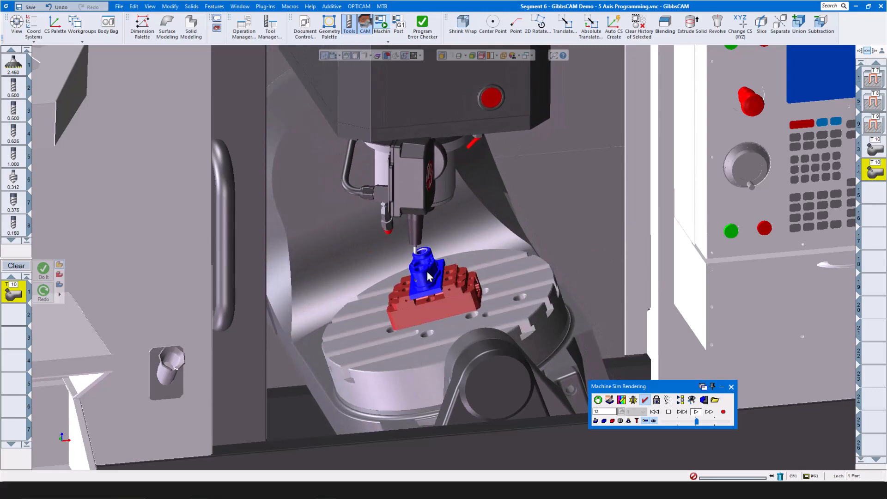
scroll(424, 272, up, 3)
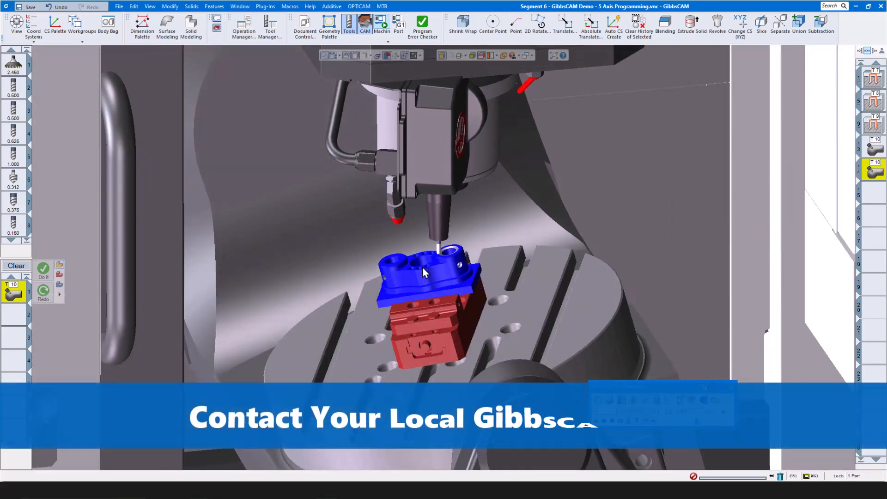
scroll(422, 267, up, 2)
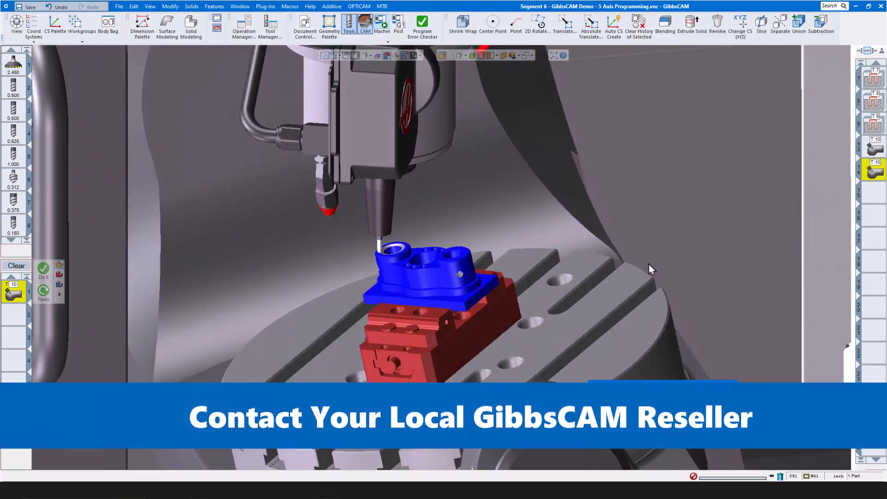